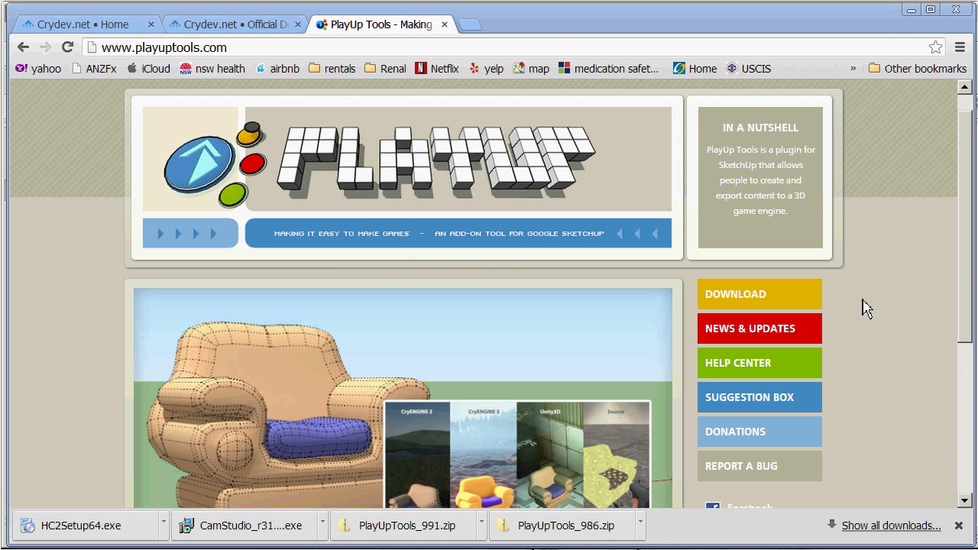
Open the download page of the PlayUp Tools website
mouse_move(964, 251)
mouse_down()
mouse_move(971, 329)
mouse_move(973, 259)
mouse_up()
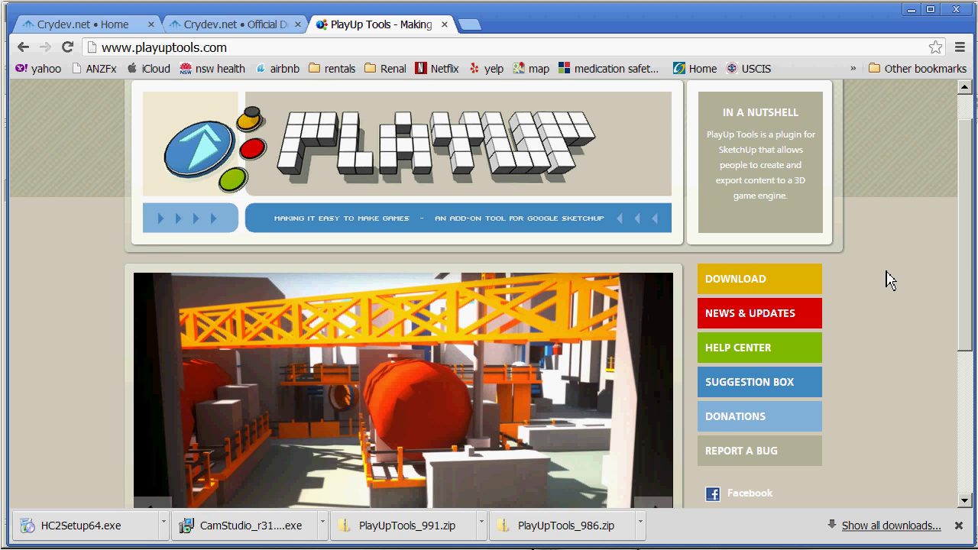
click(742, 284)
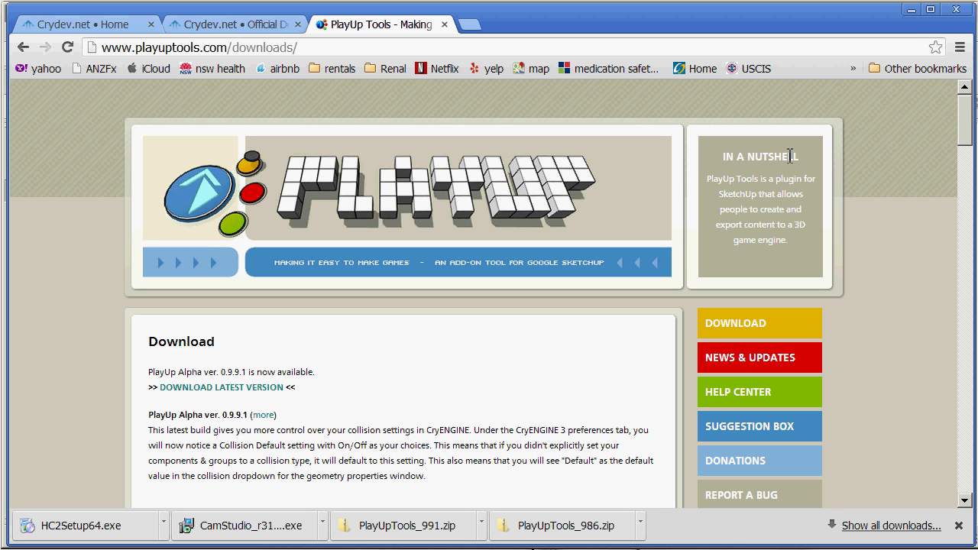
Switch to SketchUp and move the PlayUp toolbar up to the toolbar row above
click(910, 10)
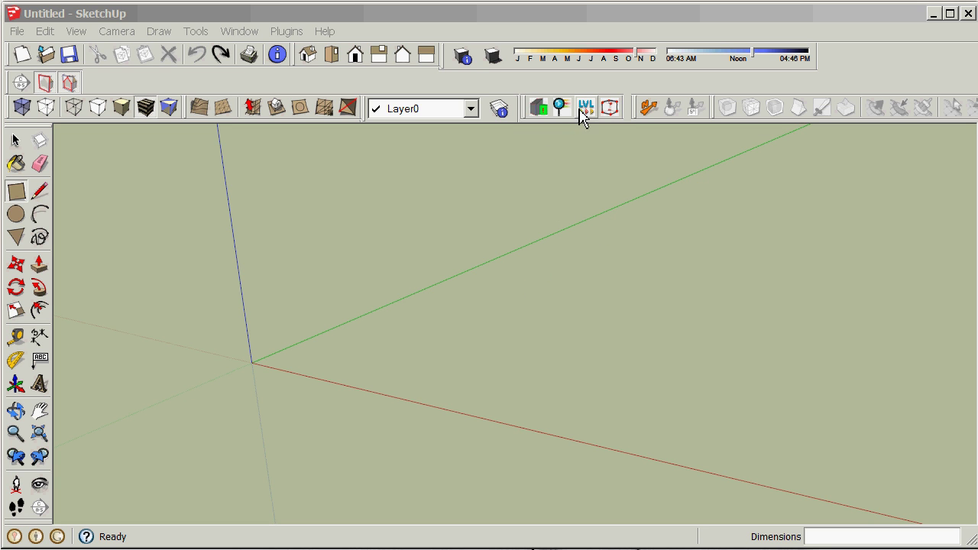
drag(529, 111, 532, 86)
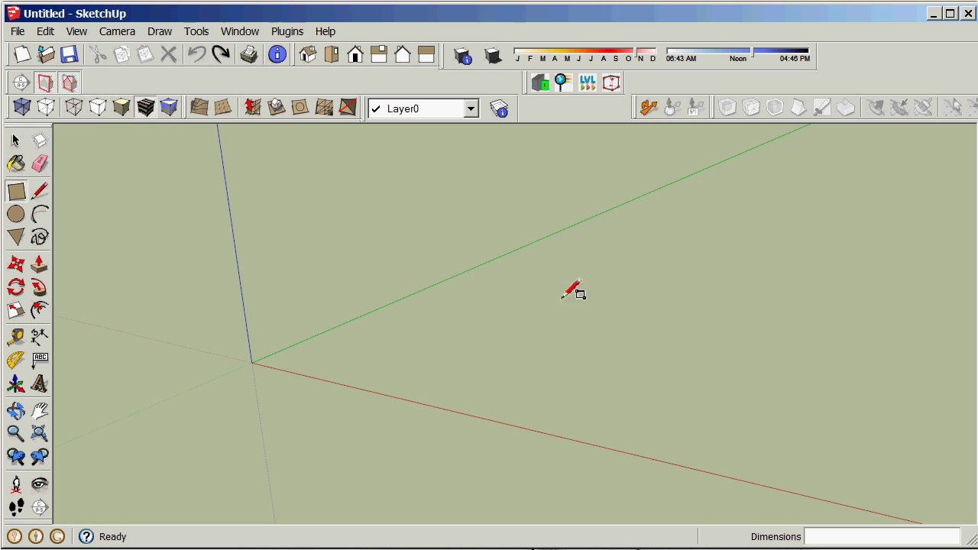
Open the PlayUp plugin's preferences and show the CryENGINE 3 settings
click(289, 32)
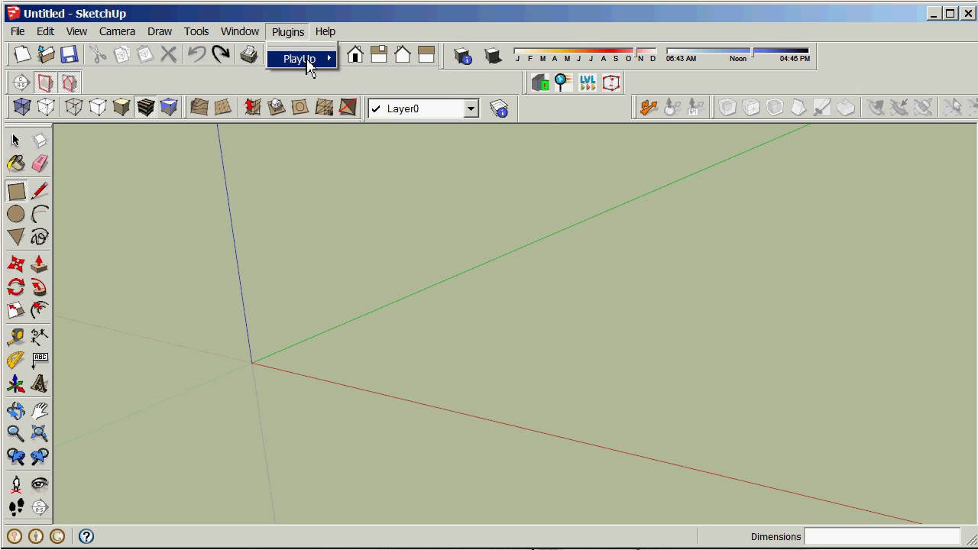
mouse_move(299, 68)
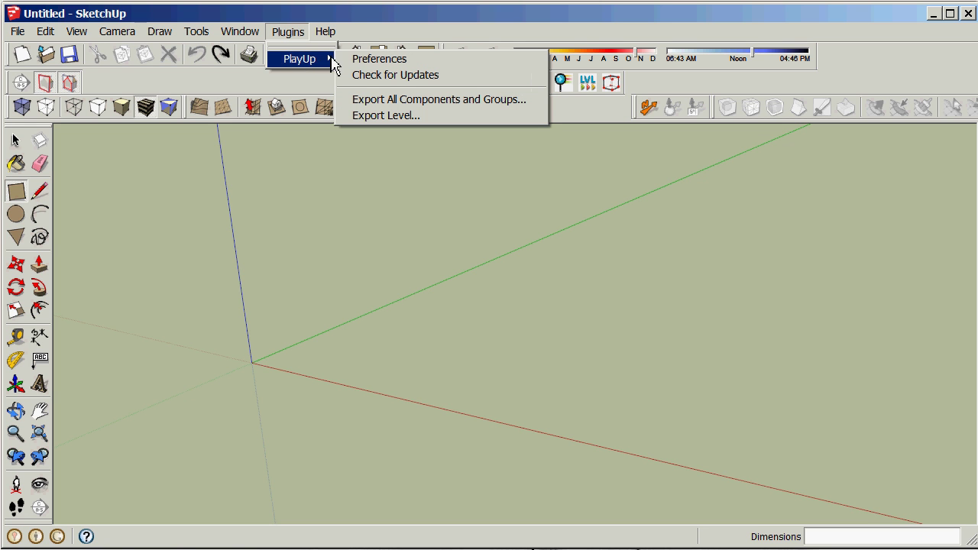
click(355, 60)
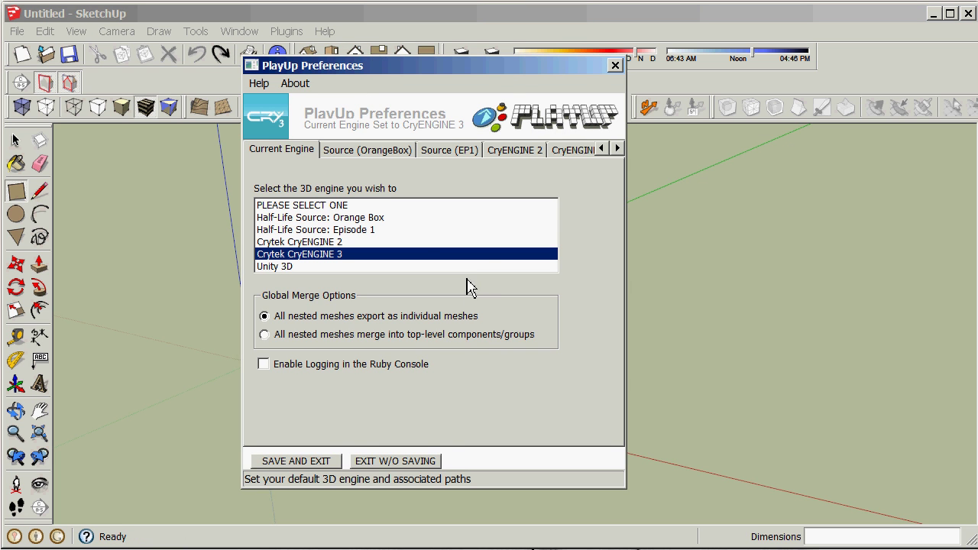
drag(498, 67, 526, 81)
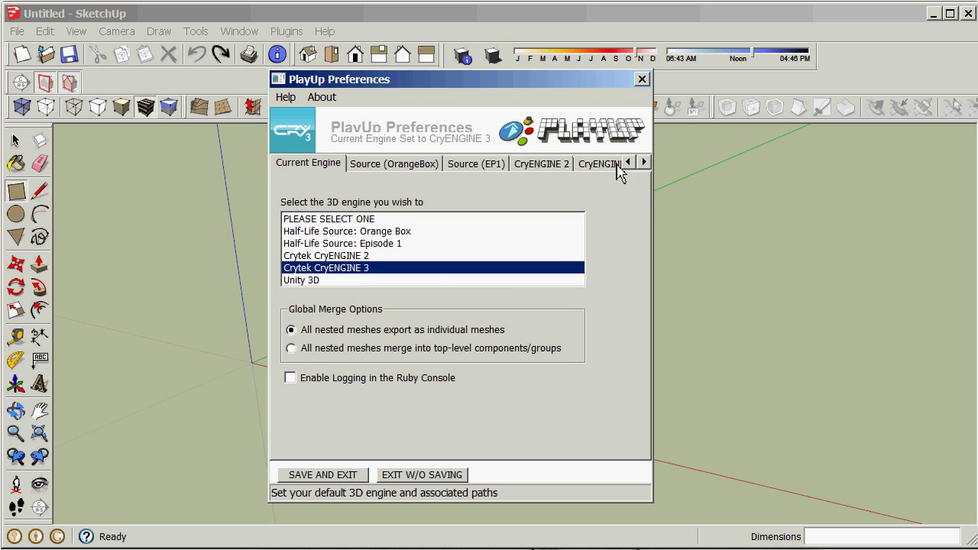
click(644, 162)
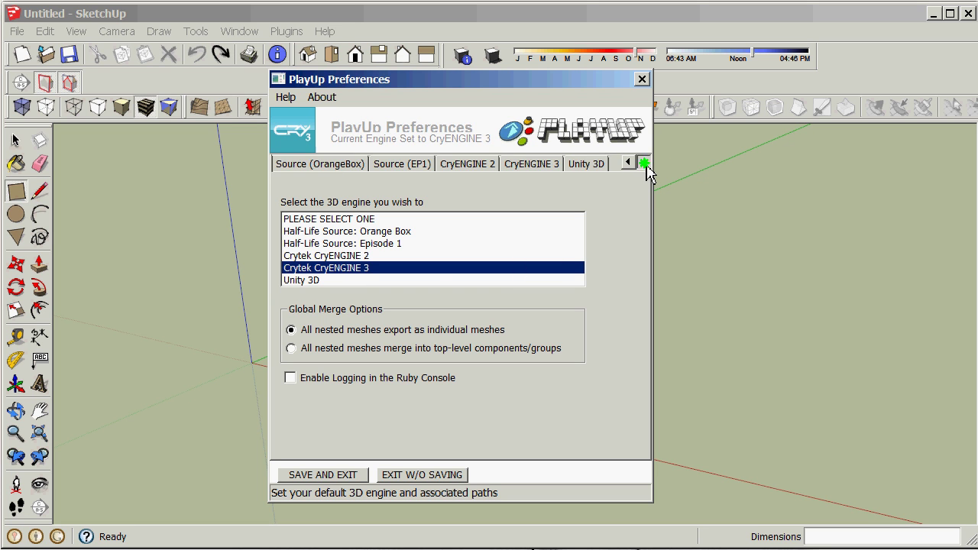
click(540, 166)
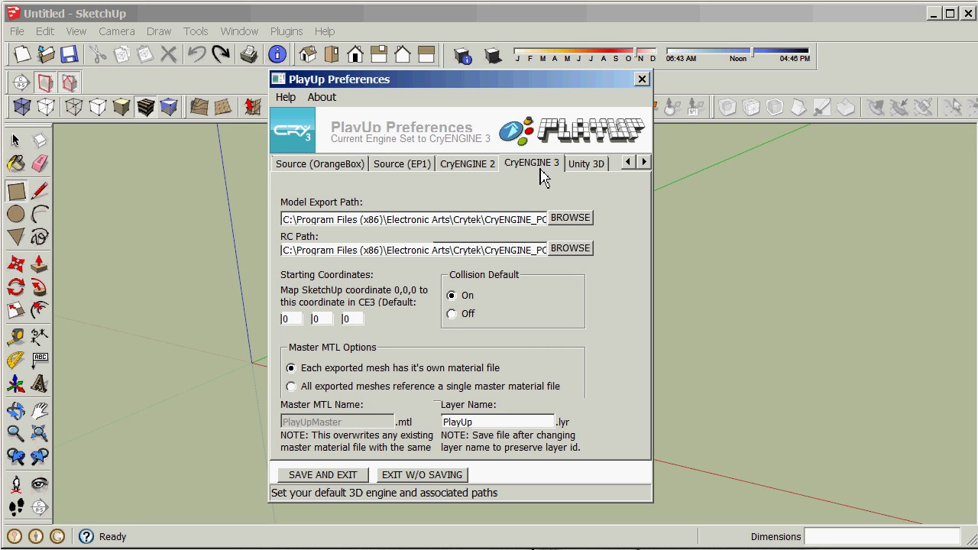
Start browsing for the model export path and expand C:\Program Files (x86)\Electronic Arts\Crytek in the folder tree
drag(496, 220, 553, 220)
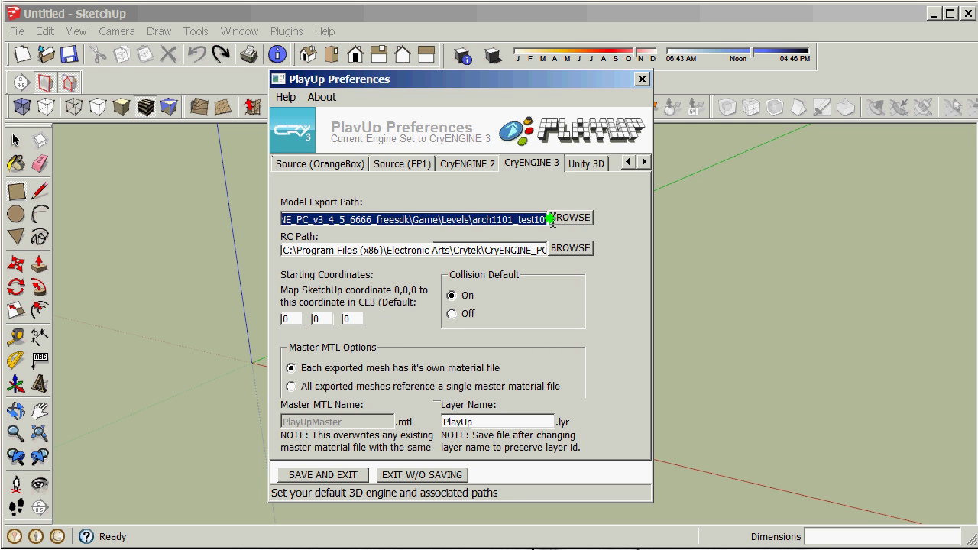
click(513, 220)
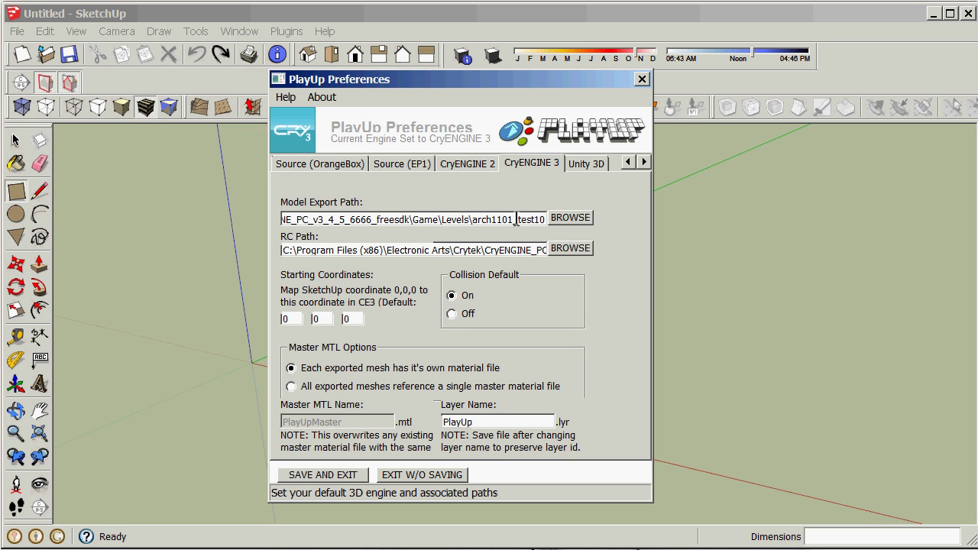
click(578, 225)
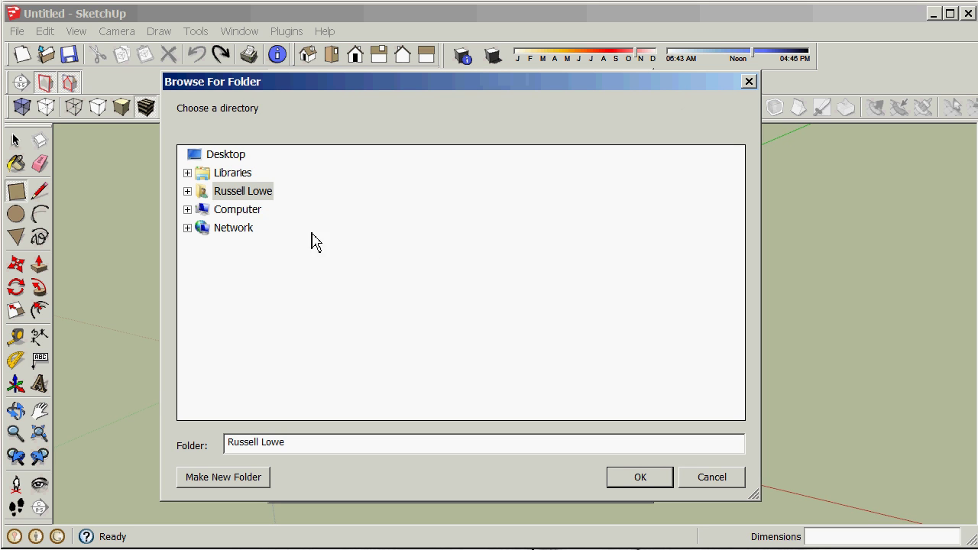
click(187, 209)
click(196, 228)
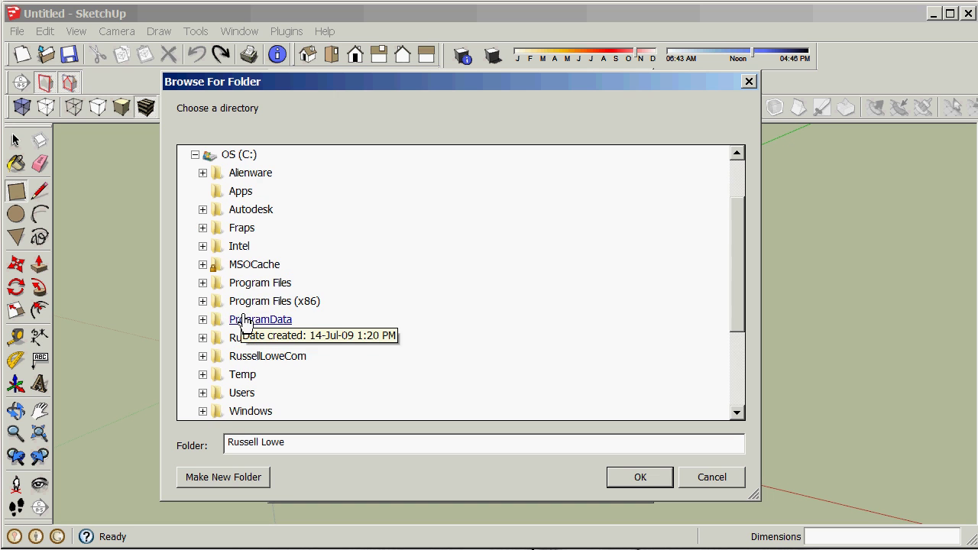
click(203, 301)
scroll(318, 310, down, 1)
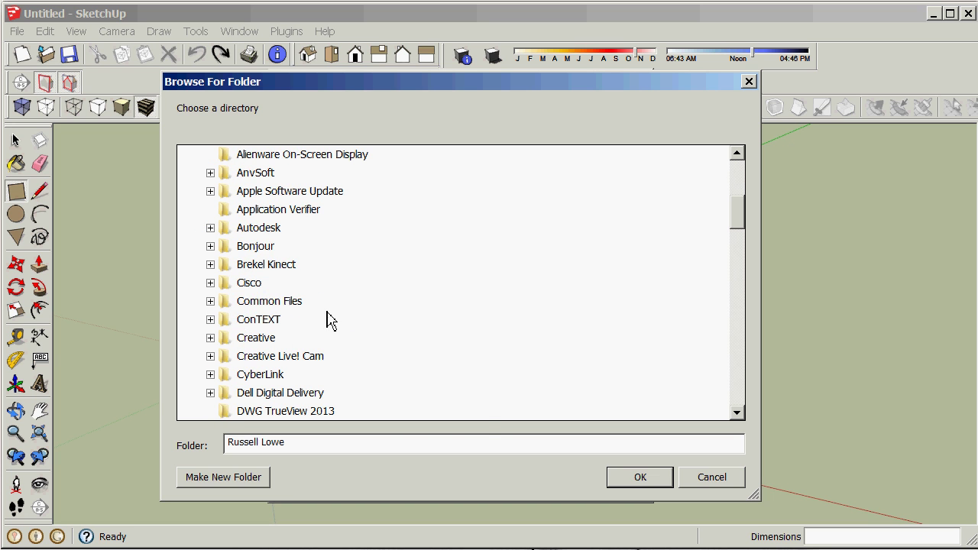
scroll(362, 320, down, 1)
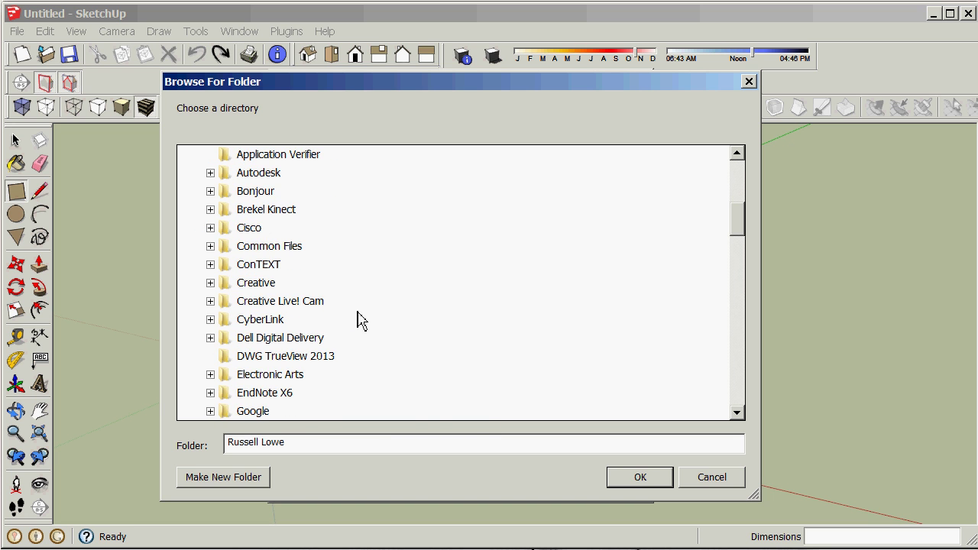
scroll(360, 321, down, 1)
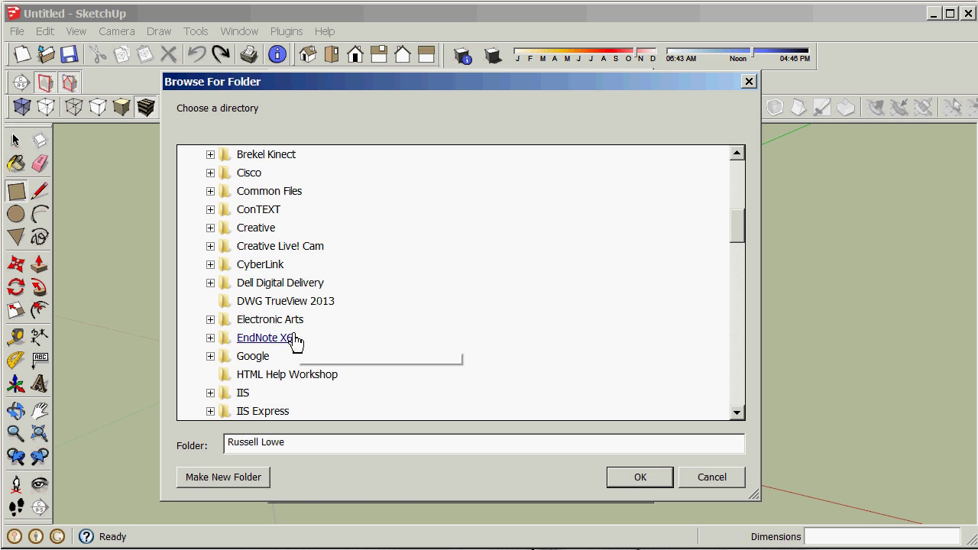
click(210, 319)
scroll(497, 331, down, 1)
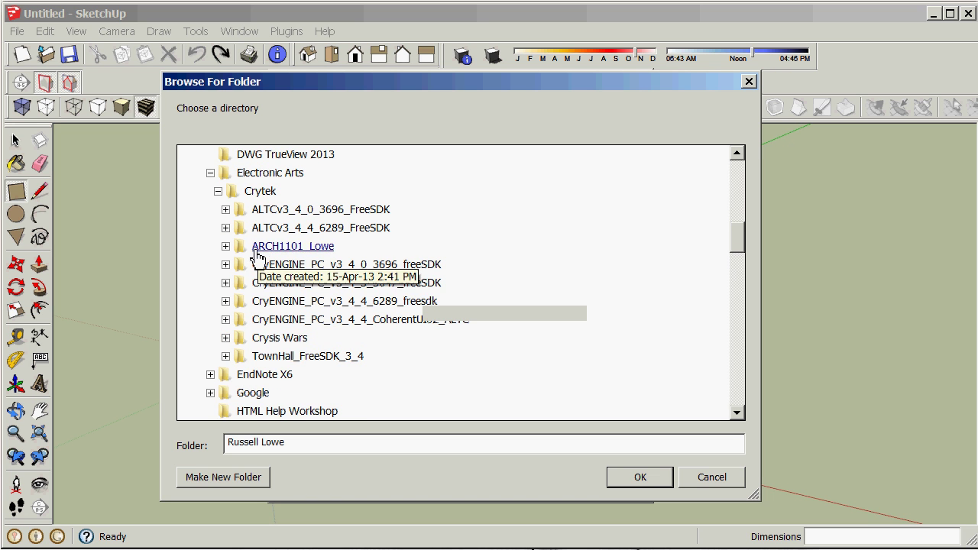
Set the model export path to the ARCH1101_VideoTutorial folder under Game\Levels in the ARCH1101 project folder
click(226, 246)
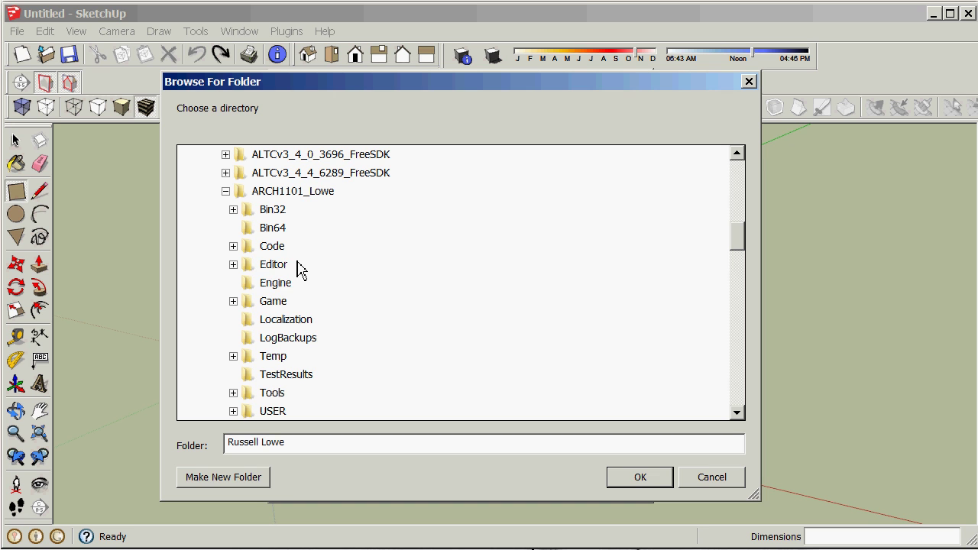
click(233, 302)
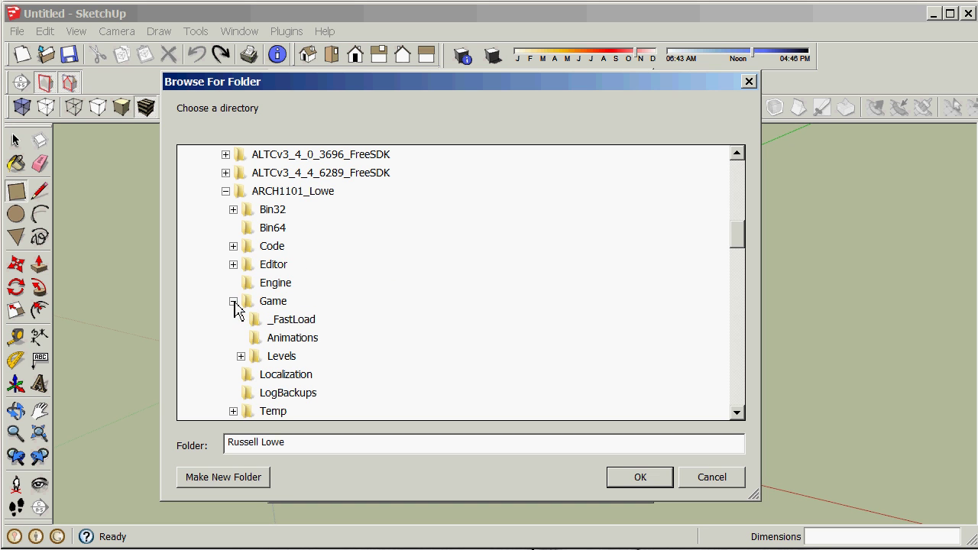
click(240, 356)
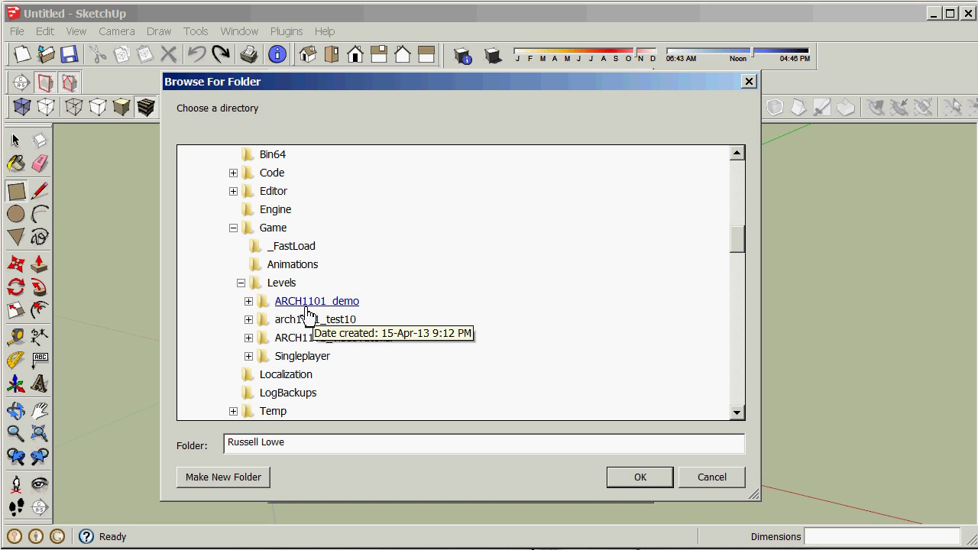
click(248, 301)
click(310, 301)
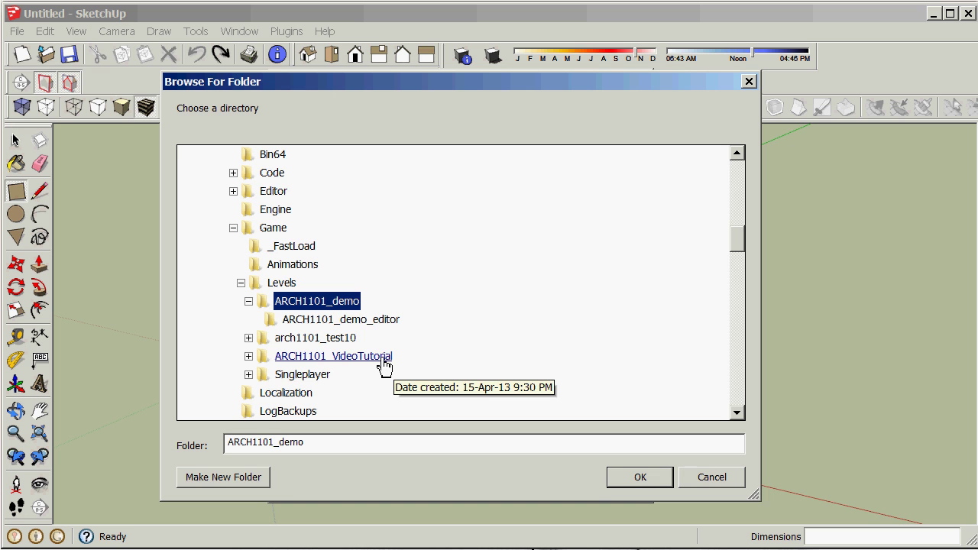
click(630, 480)
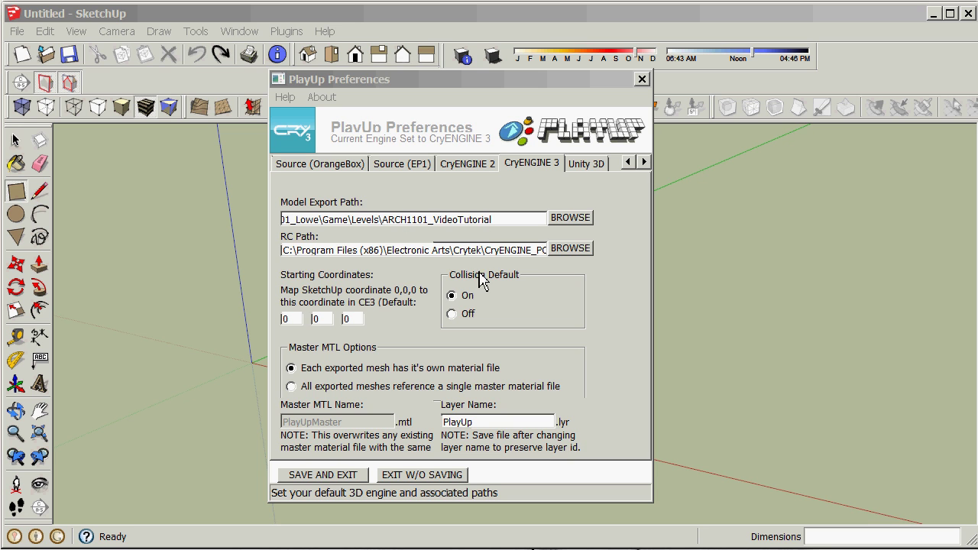
Start locating rc.exe for the RC path and go to C:\Program Files (x86)\Electronic Arts\Crytek
click(532, 255)
drag(505, 251, 550, 252)
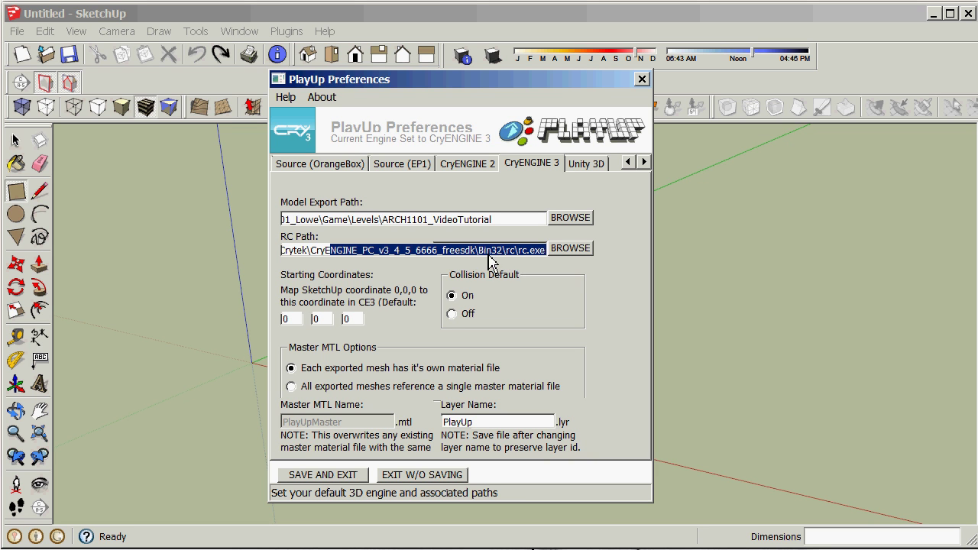
click(570, 251)
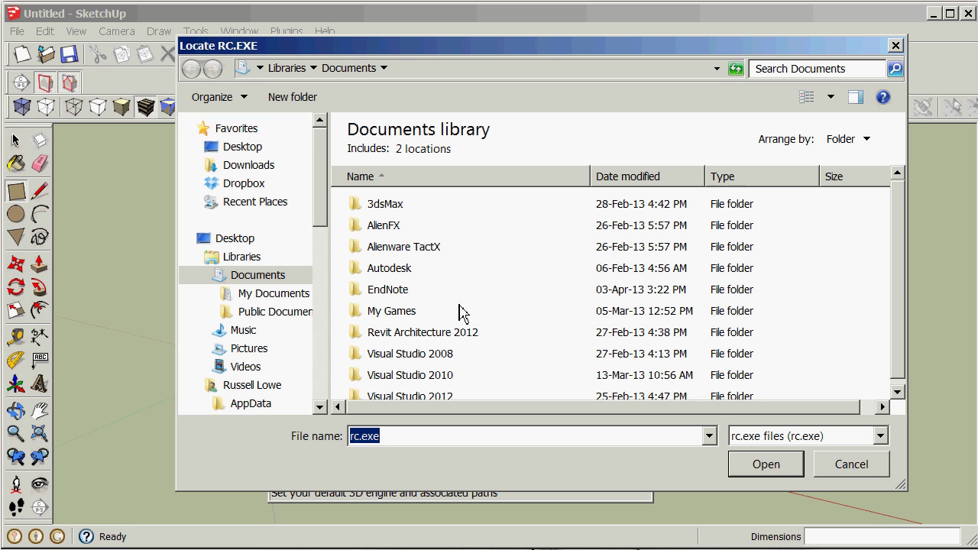
drag(328, 221, 342, 386)
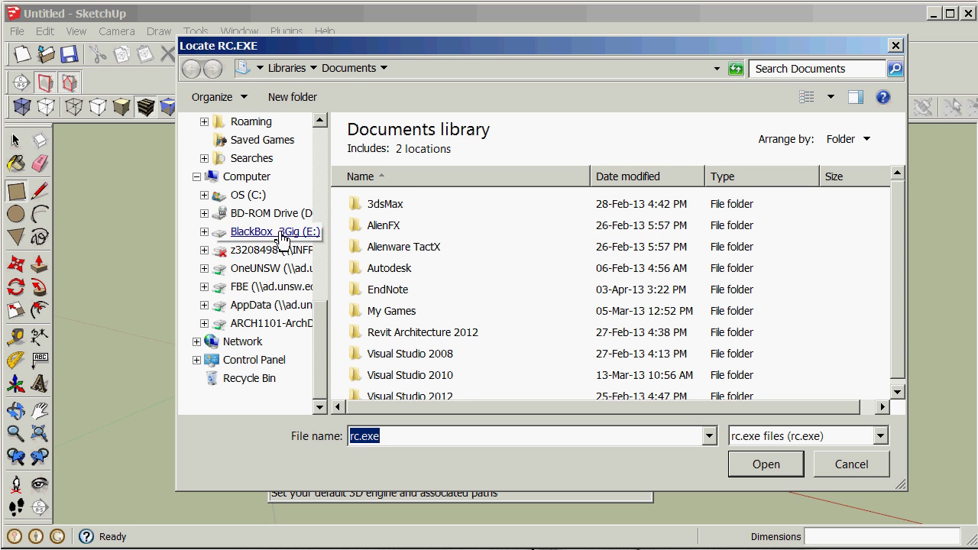
click(249, 196)
double_click(404, 304)
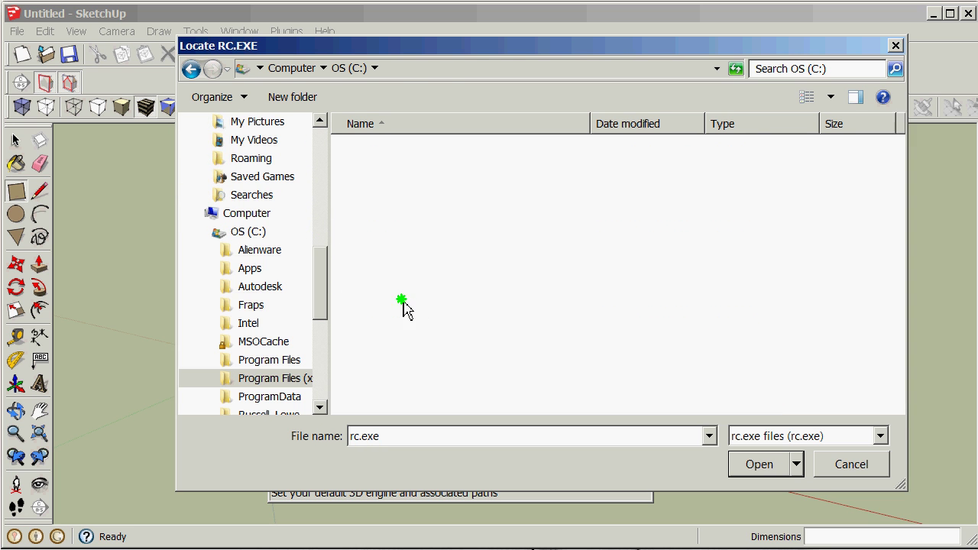
scroll(397, 302, down, 3)
double_click(429, 332)
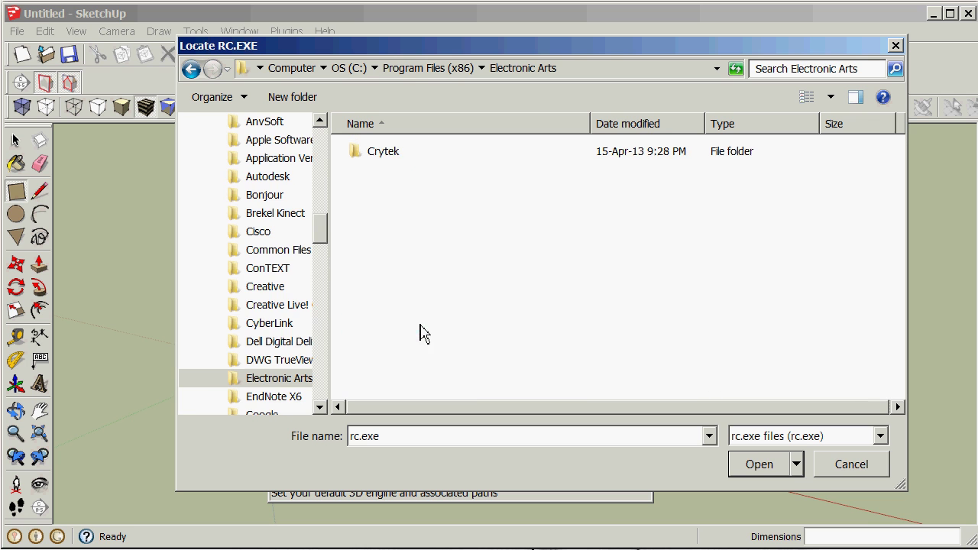
double_click(388, 155)
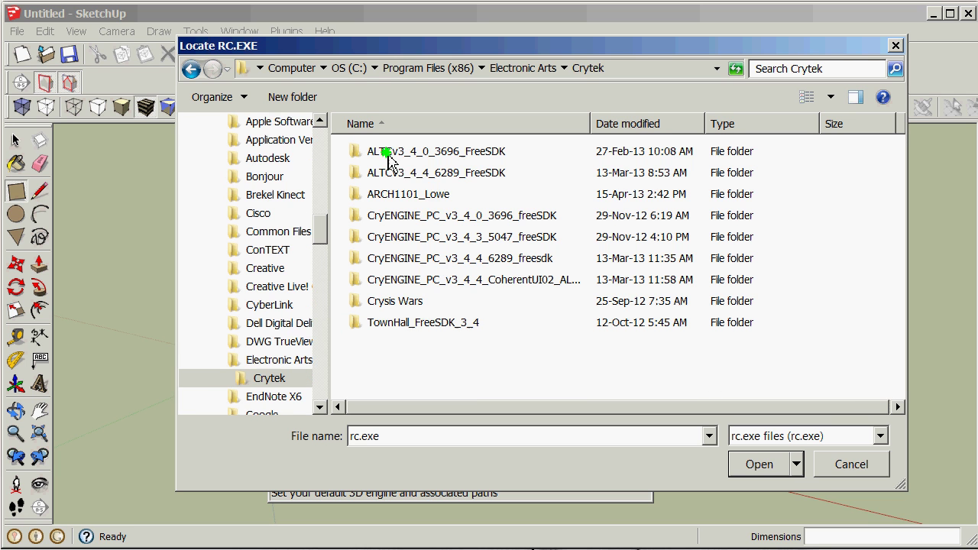
Set the RC path to rc.exe in the Bin32\rc folder of the ARCH1101 project folder
double_click(429, 196)
double_click(376, 153)
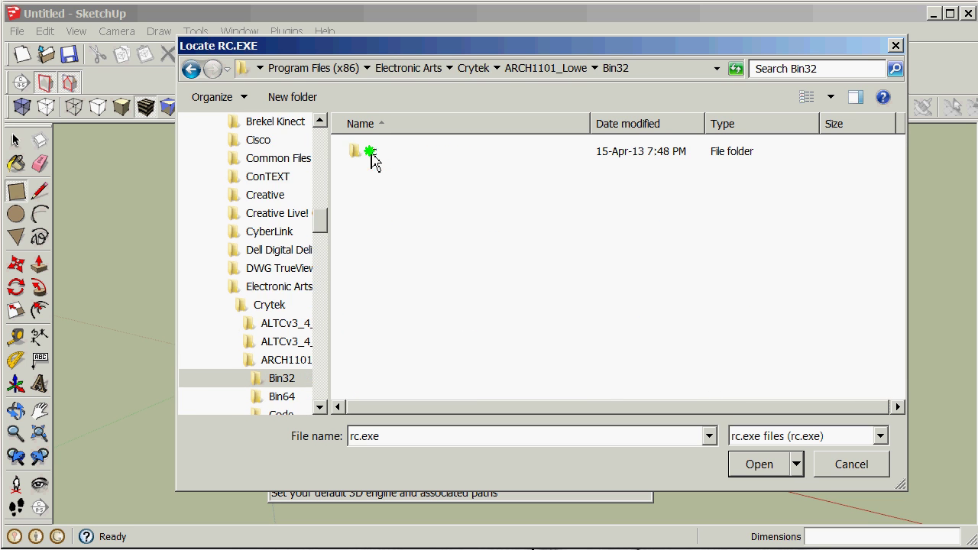
double_click(366, 156)
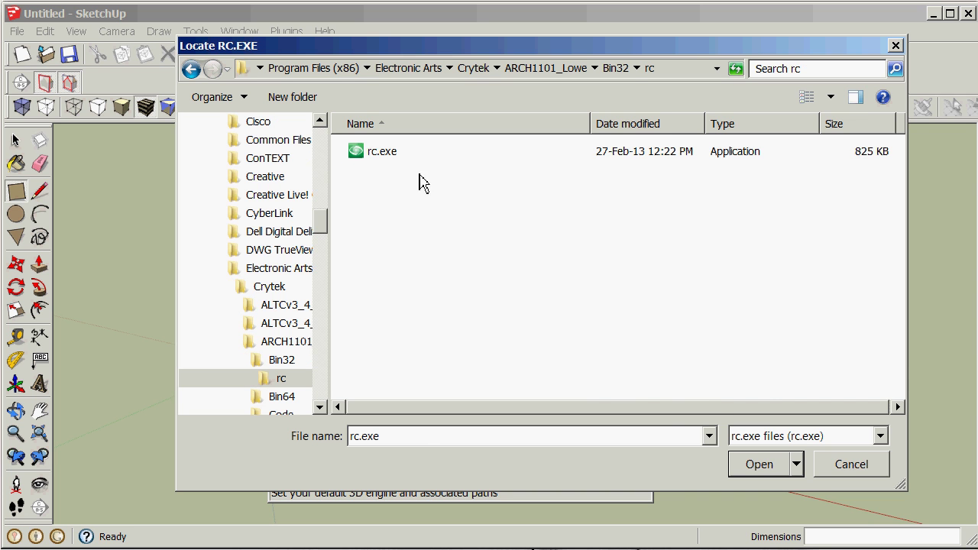
double_click(391, 165)
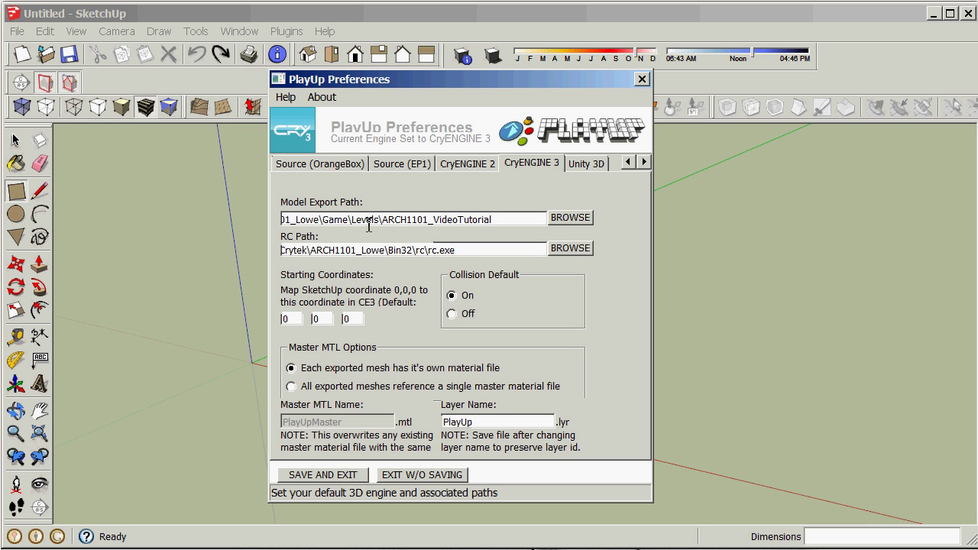
Check the full model export path and save the PlayUp preferences
drag(334, 221, 274, 232)
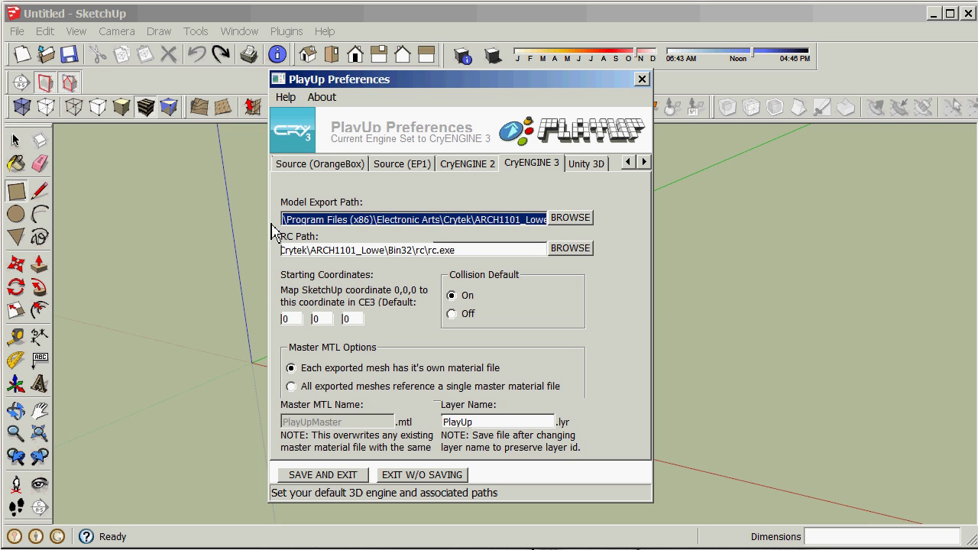
drag(504, 220, 540, 227)
click(537, 220)
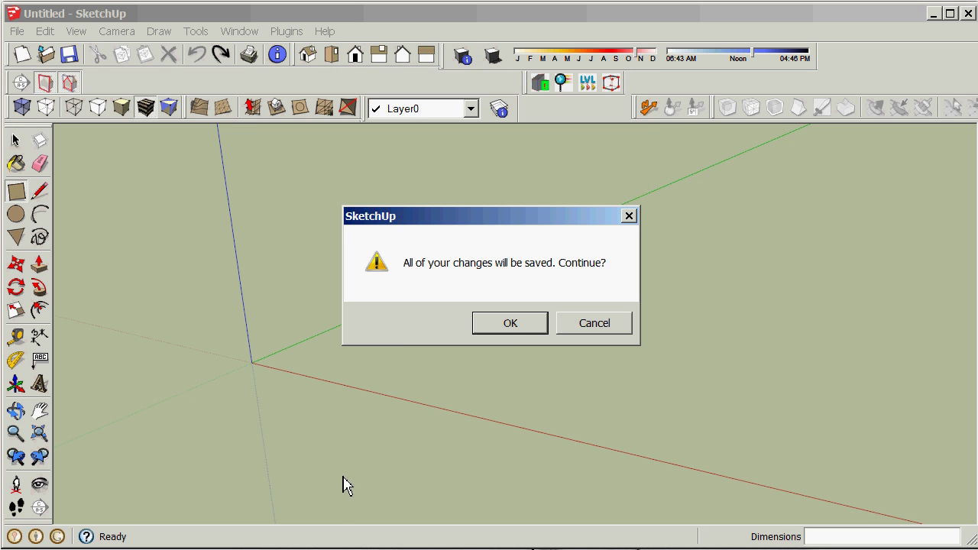
click(511, 327)
click(524, 330)
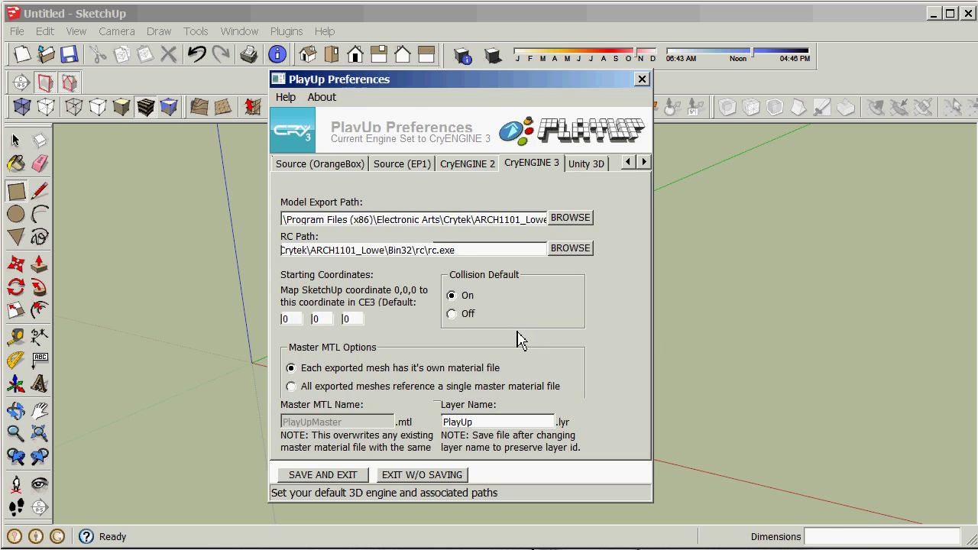
Draw a rectangle on the ground beside the origin and pull it up about 9.88 m into a box
click(711, 330)
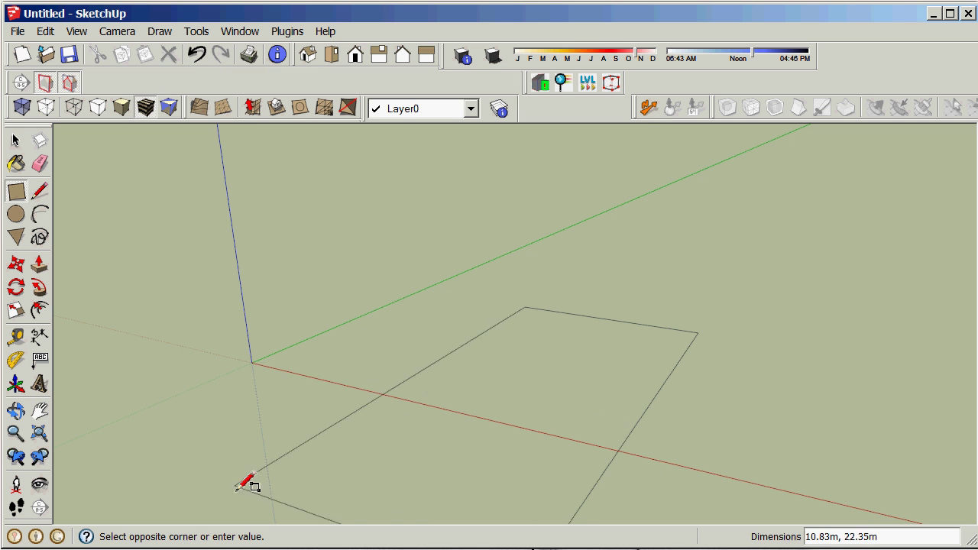
click(320, 357)
key(p)
click(500, 396)
click(485, 174)
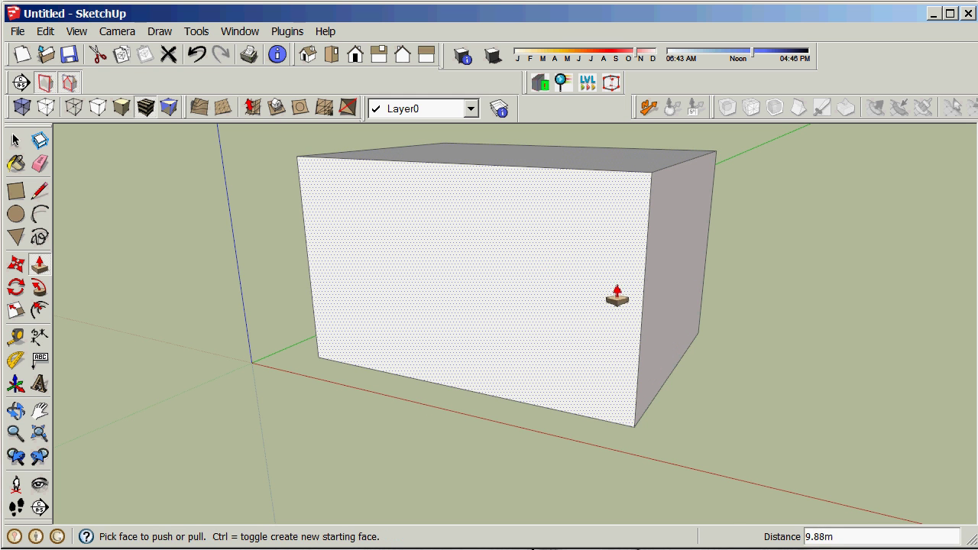
right_click(594, 314)
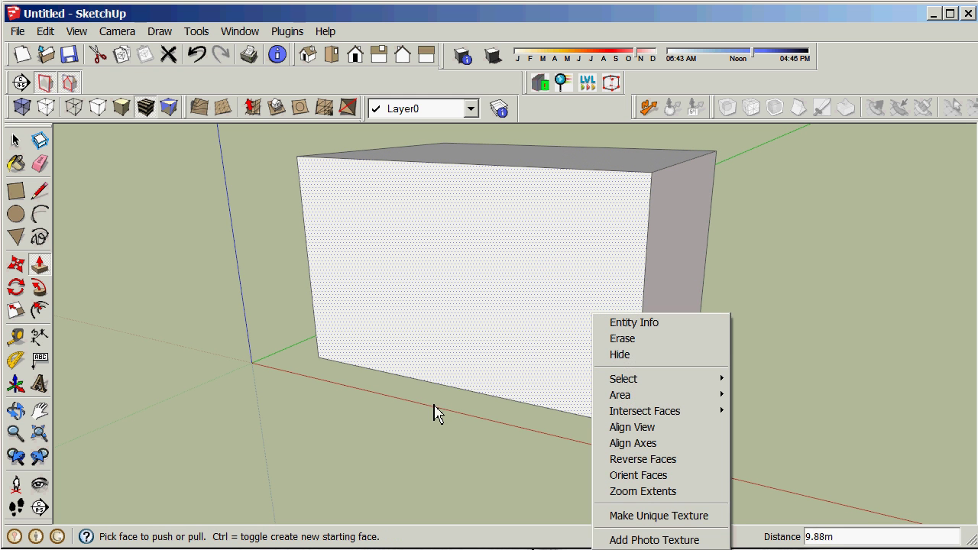
key(Escape)
Draw a rectangle on the box's front face from its upper corner and push it in about 10.79 m, leaving an L-shaped shell
middle_drag(485, 385, 443, 410)
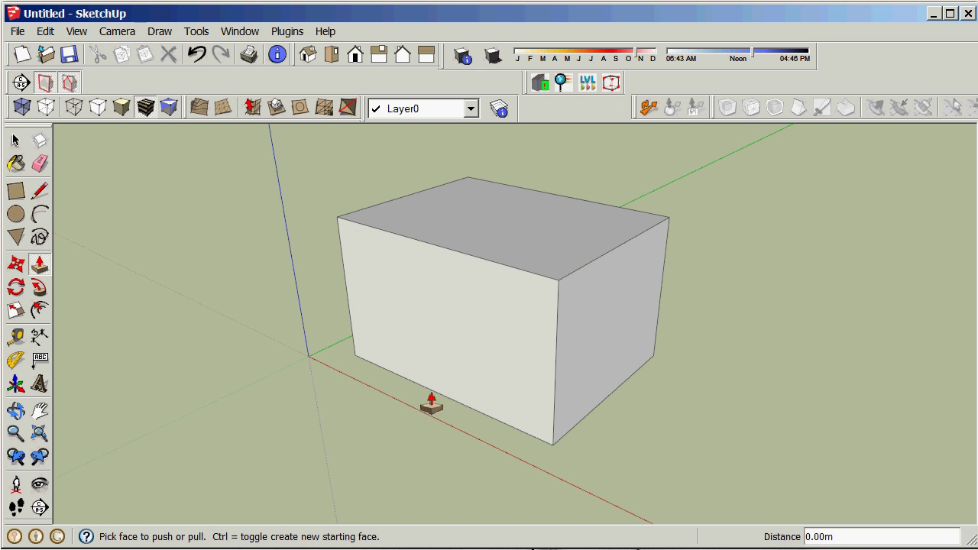
key(r)
click(559, 280)
click(368, 339)
key(p)
drag(465, 317, 575, 280)
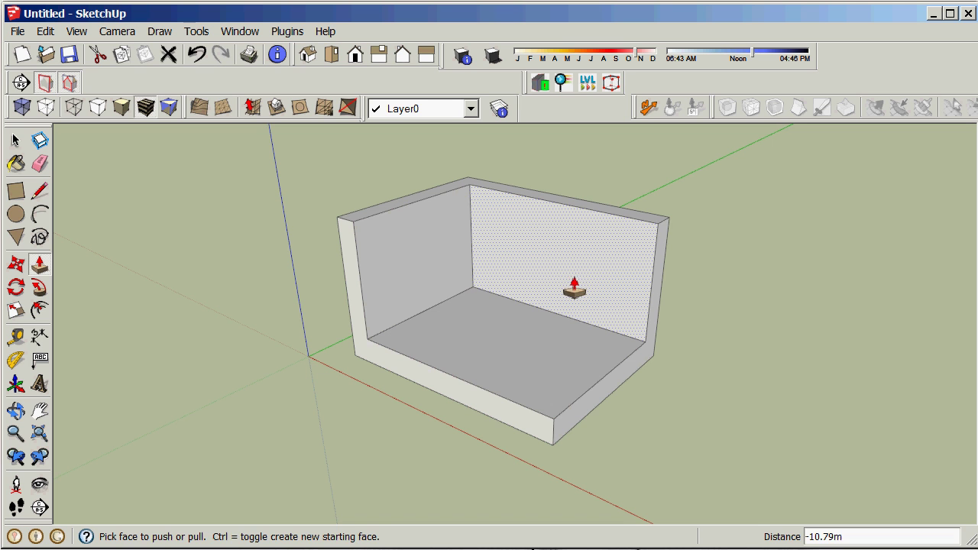
Draw a rectangle of about 10.72 by 1.52 m along the back wall's upper edge and pull it out about 43.03 m
key(r)
click(658, 222)
click(518, 216)
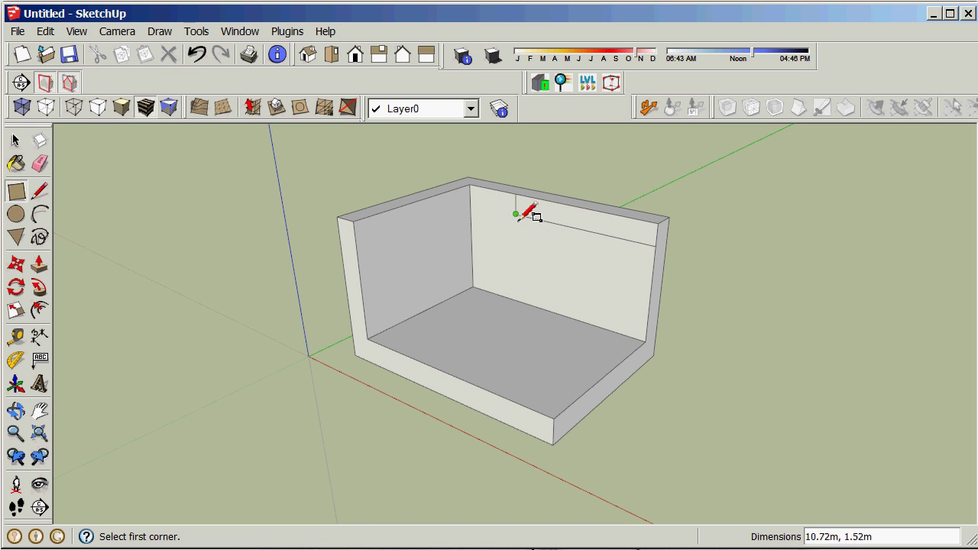
key(p)
drag(586, 229, 77, 505)
scroll(214, 452, down, 3)
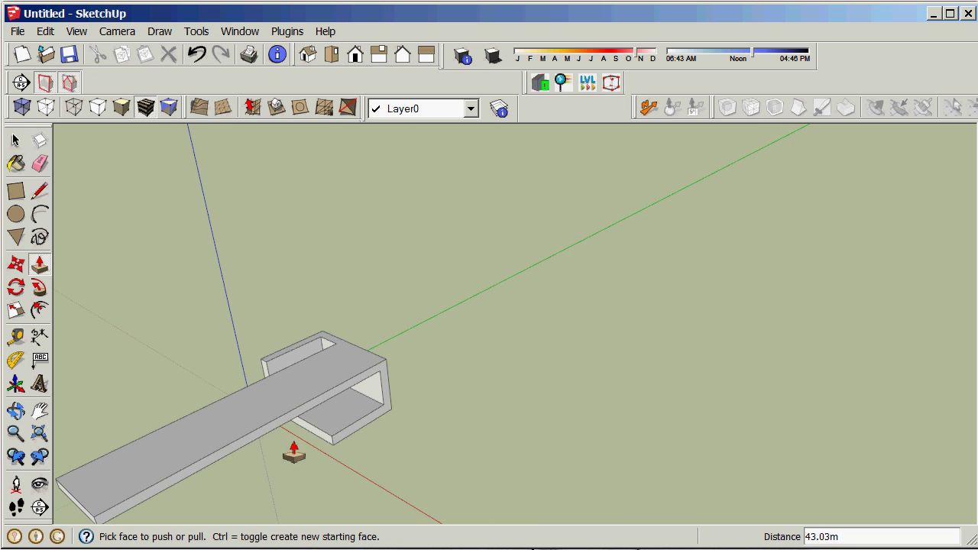
Draw a rectangle on the long slab's upper face from the middle of its end edge and pull it up about 47.29 m
middle_drag(483, 400, 547, 375)
scroll(618, 400, down, 3)
middle_drag(617, 400, 400, 452)
scroll(402, 451, up, 3)
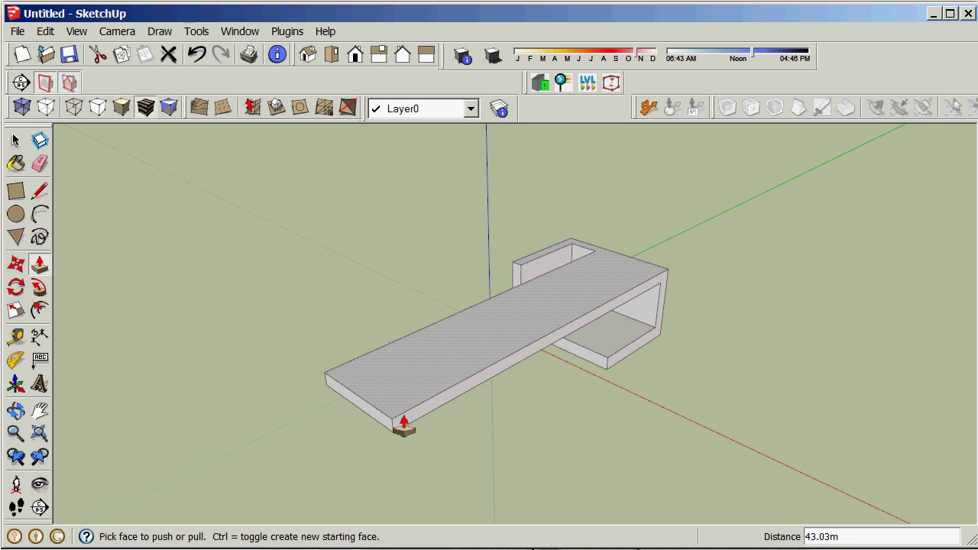
key(r)
click(357, 395)
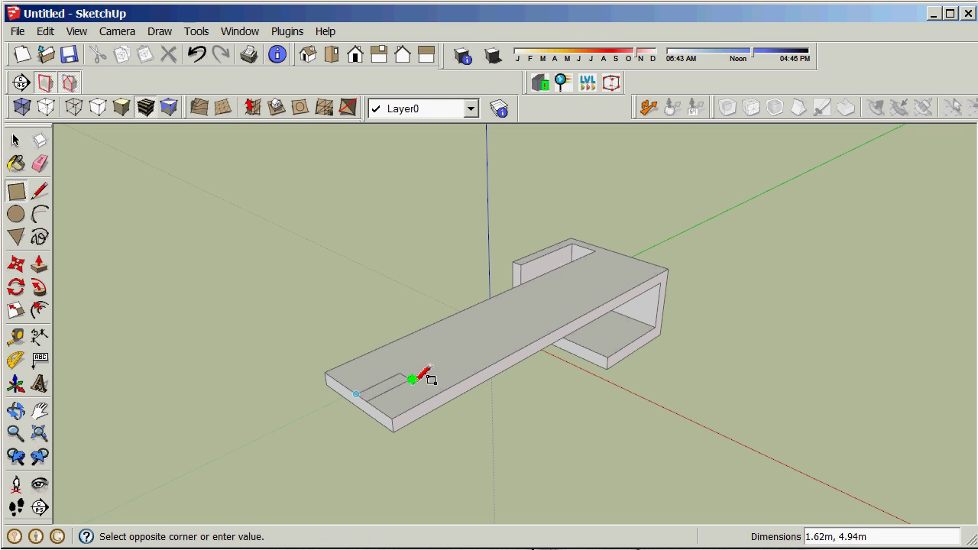
click(556, 327)
key(p)
click(477, 370)
scroll(485, 183, down, 4)
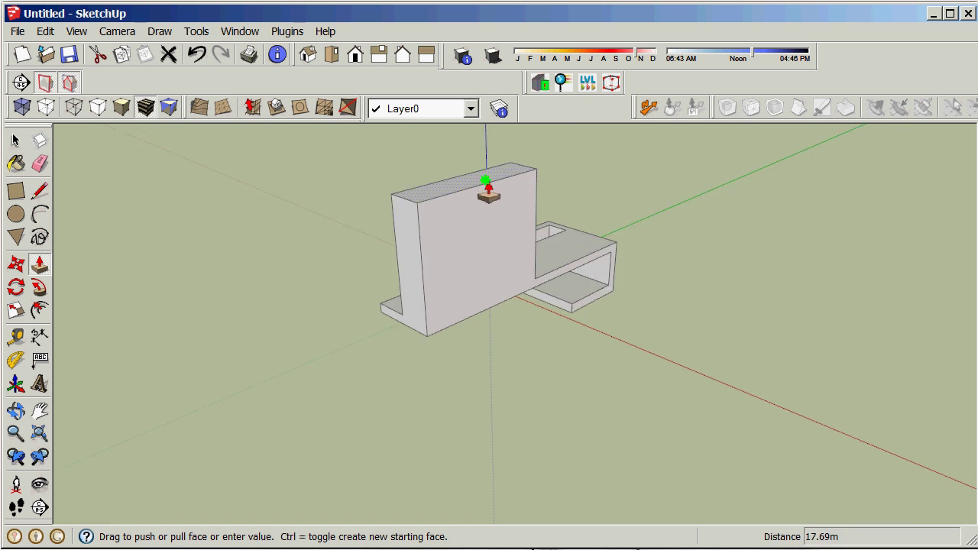
click(457, 159)
Draw a rectangle of about 32.73 by 19.23 m on the tower's broad face and push it 5.36 m through to cut an opening
middle_drag(477, 323, 396, 339)
scroll(401, 313, down, 2)
scroll(517, 199, up, 2)
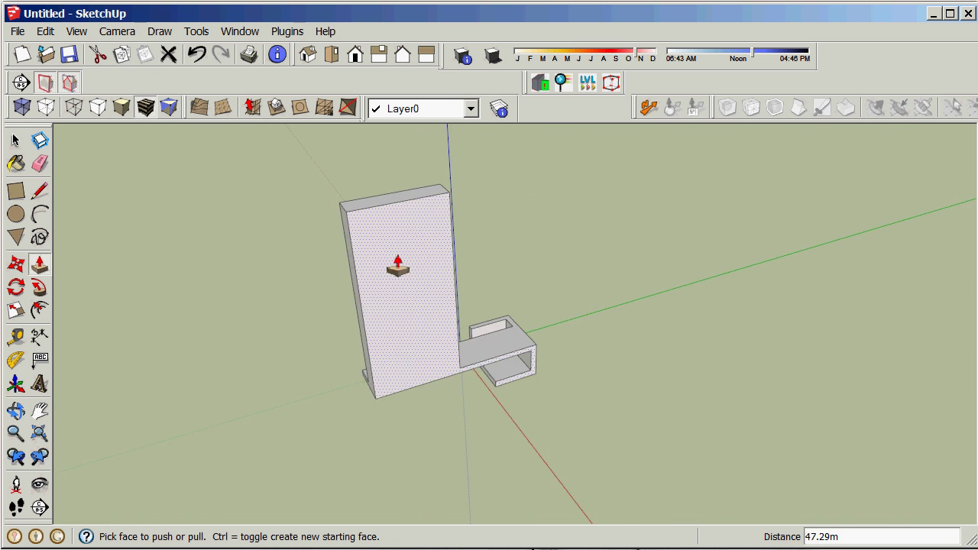
scroll(396, 268, up, 2)
key(r)
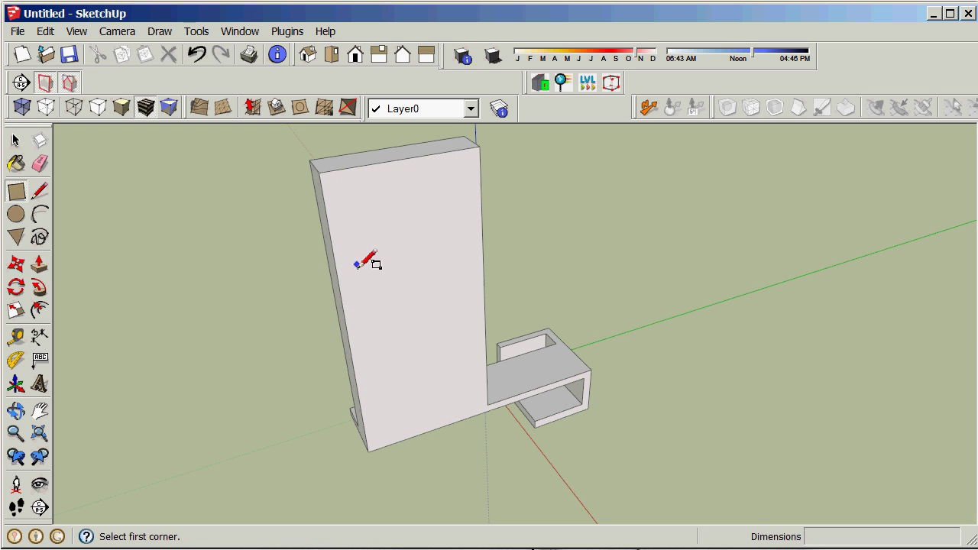
click(341, 242)
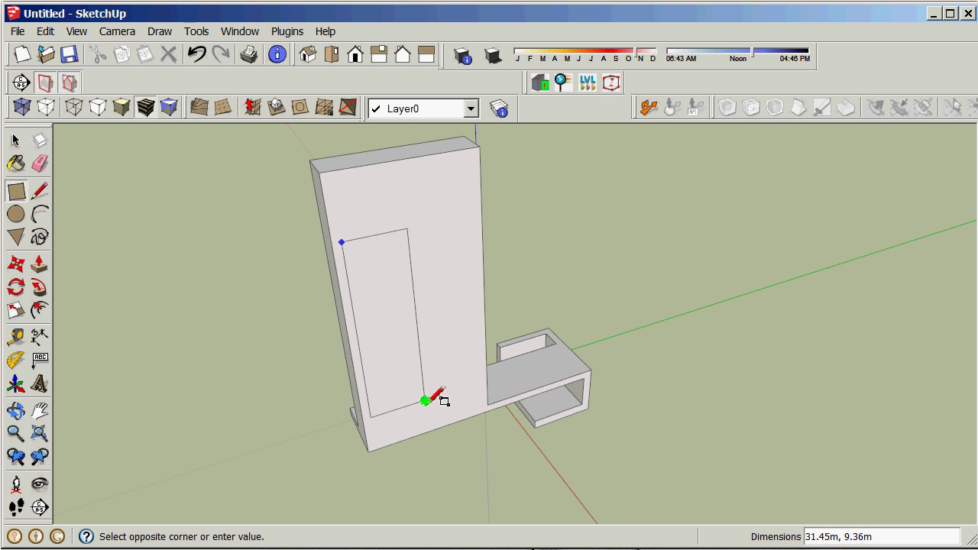
click(478, 389)
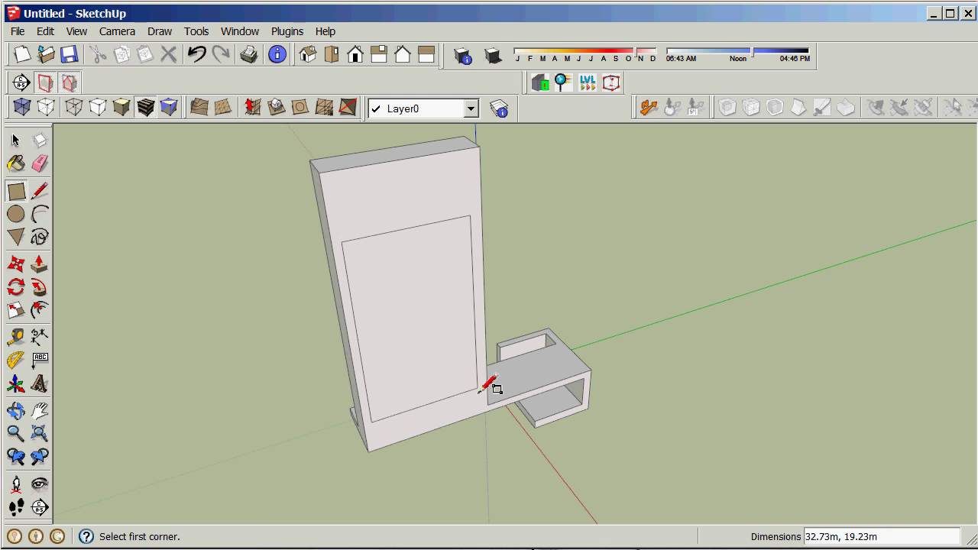
key(p)
drag(437, 368, 436, 344)
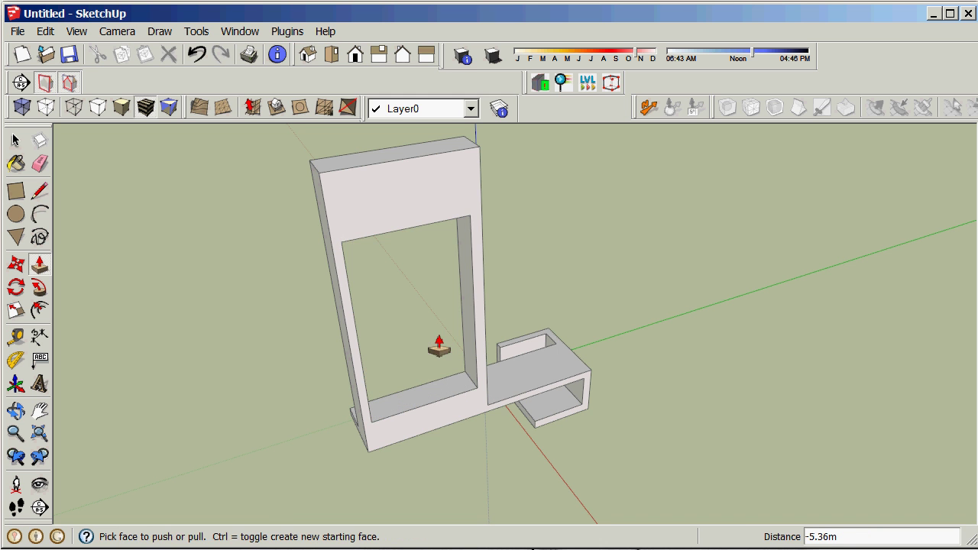
middle_drag(372, 404, 433, 325)
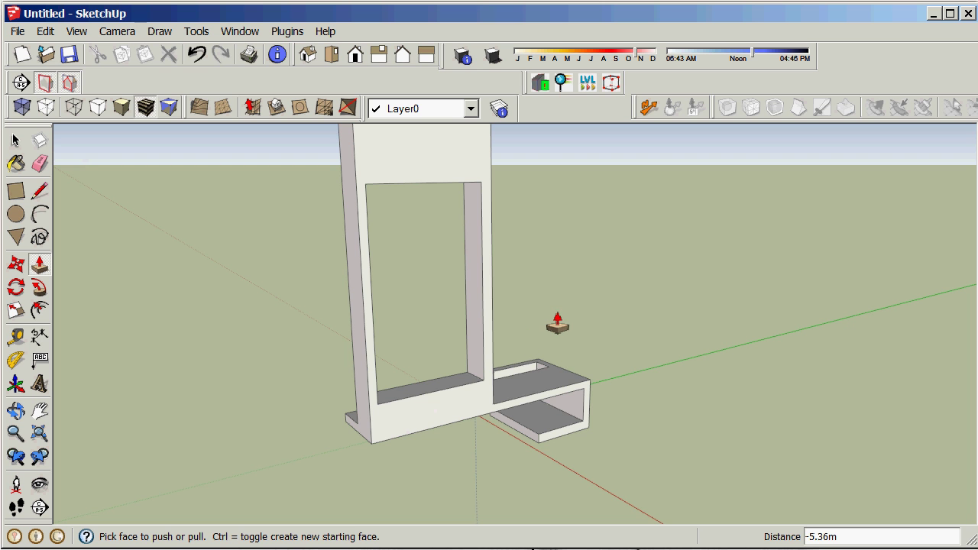
key(space)
Paint the inner side face of the tower opening and the inner wall faces of the box with red Color_A01
middle_drag(576, 374, 567, 334)
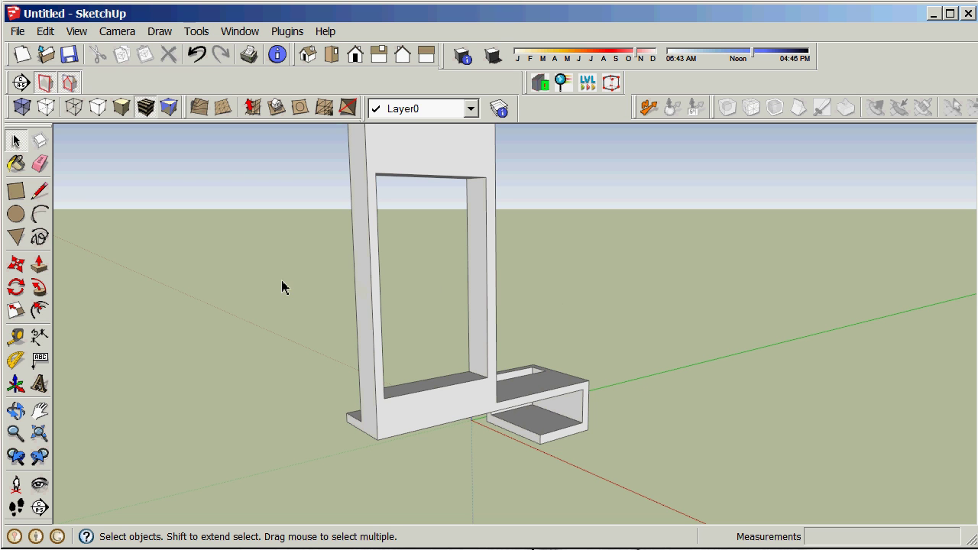
click(15, 163)
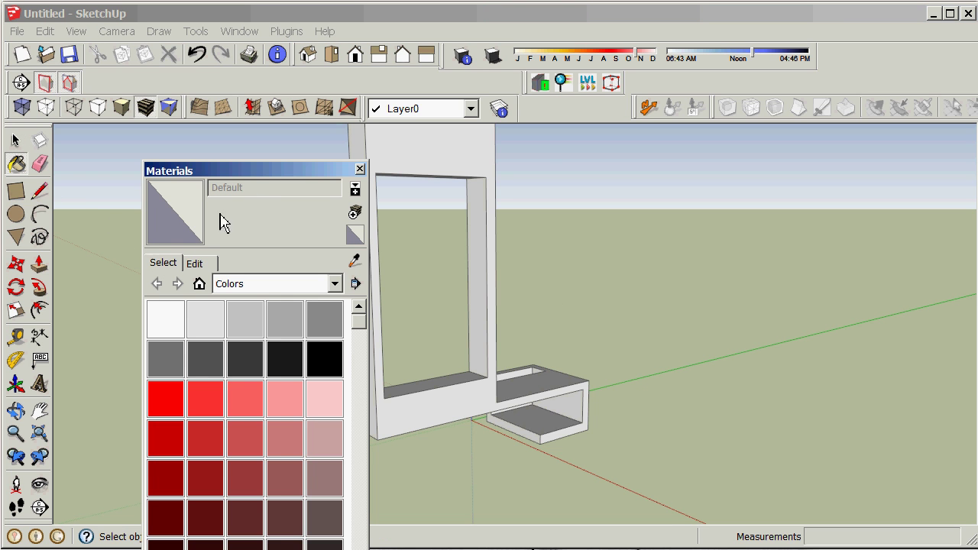
drag(261, 175, 268, 149)
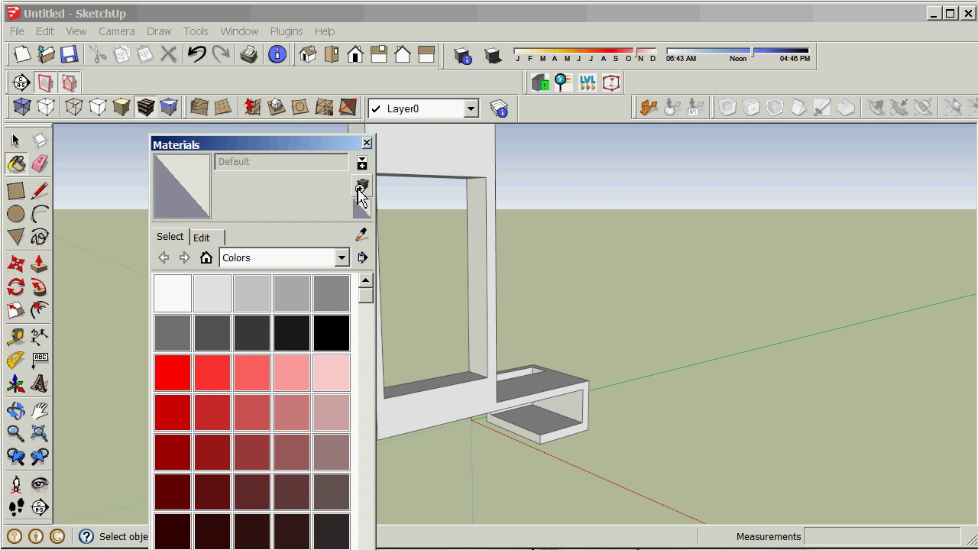
click(180, 374)
mouse_move(487, 243)
middle_down()
mouse_move(558, 279)
mouse_move(546, 295)
middle_up()
click(492, 299)
mouse_move(634, 262)
middle_down()
mouse_move(360, 305)
mouse_move(519, 296)
mouse_move(627, 245)
mouse_move(585, 203)
middle_up()
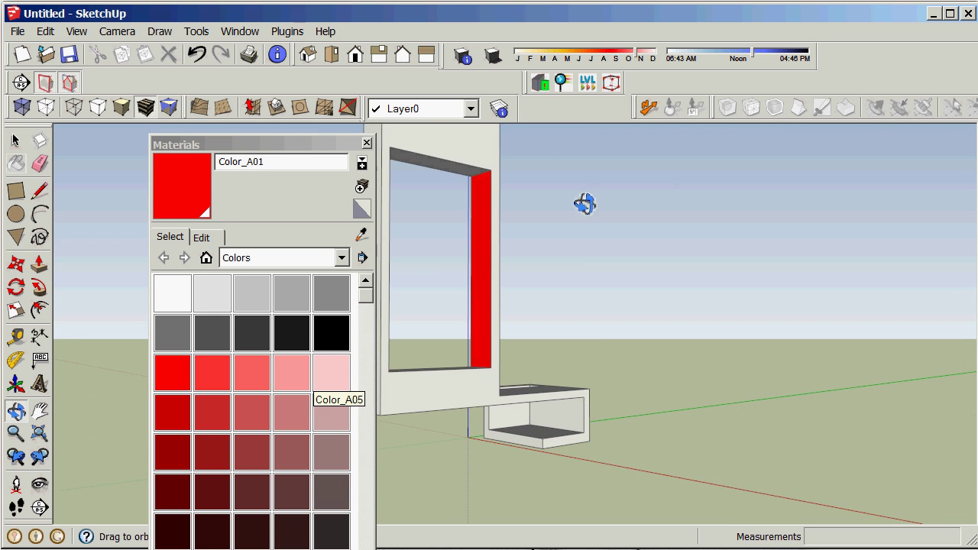
click(556, 433)
click(503, 425)
mouse_move(659, 314)
middle_down()
mouse_move(572, 366)
mouse_move(554, 359)
middle_up()
click(341, 258)
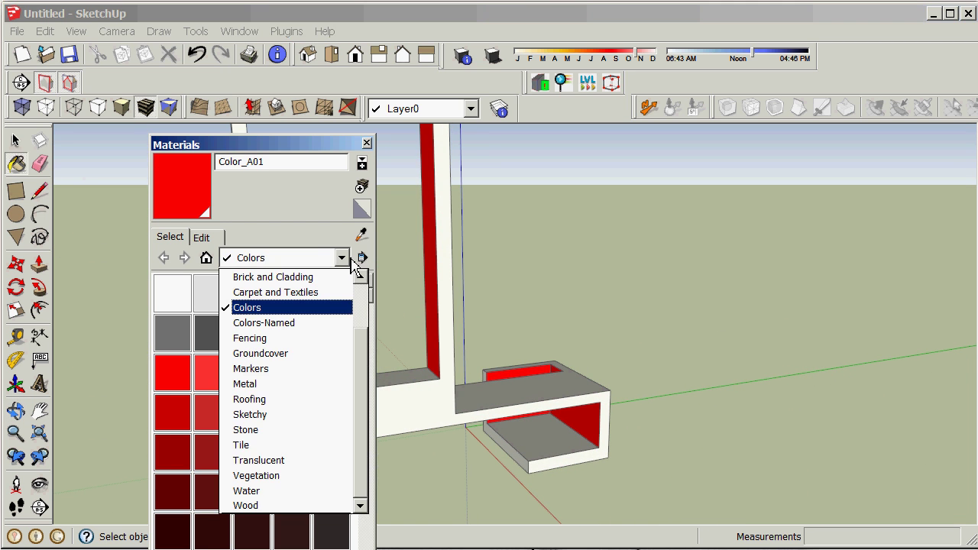
drag(365, 355, 366, 298)
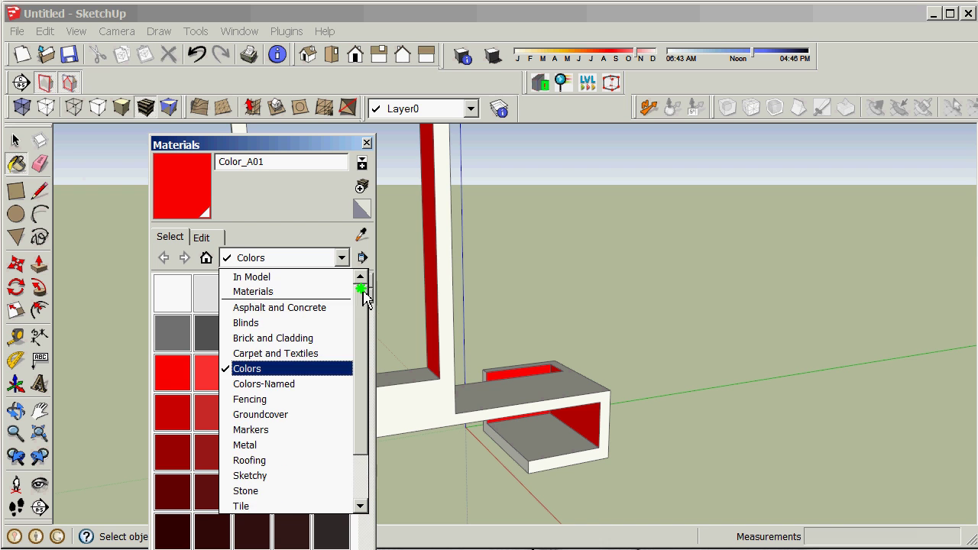
click(331, 262)
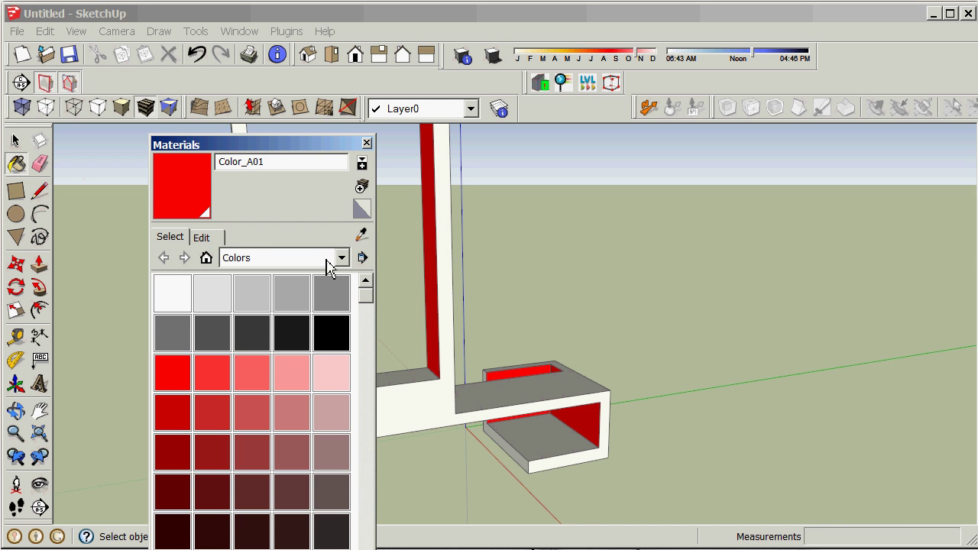
Start a new material using CB750_RL.jpg from the DrawingsRL folder in COURSES_2013\ARCH1101 as its texture image
click(362, 188)
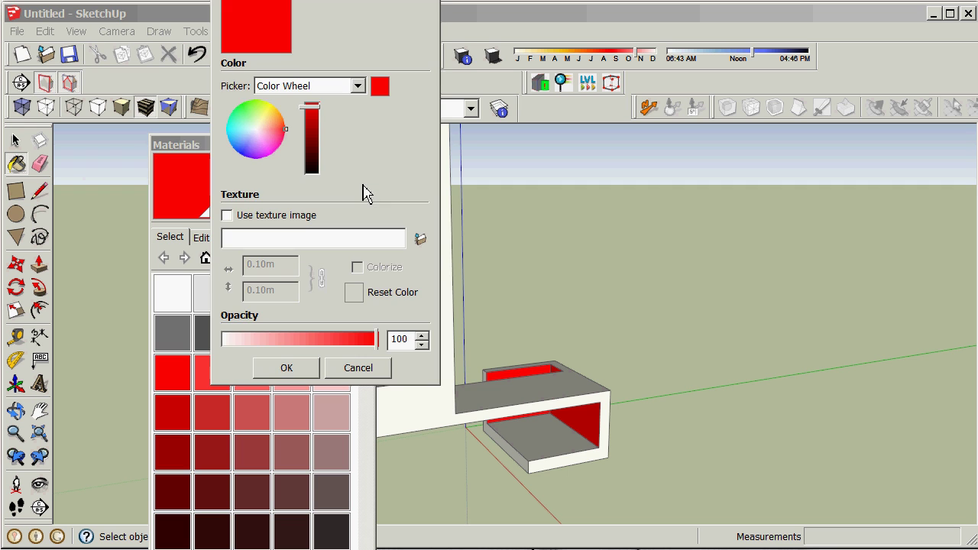
click(230, 217)
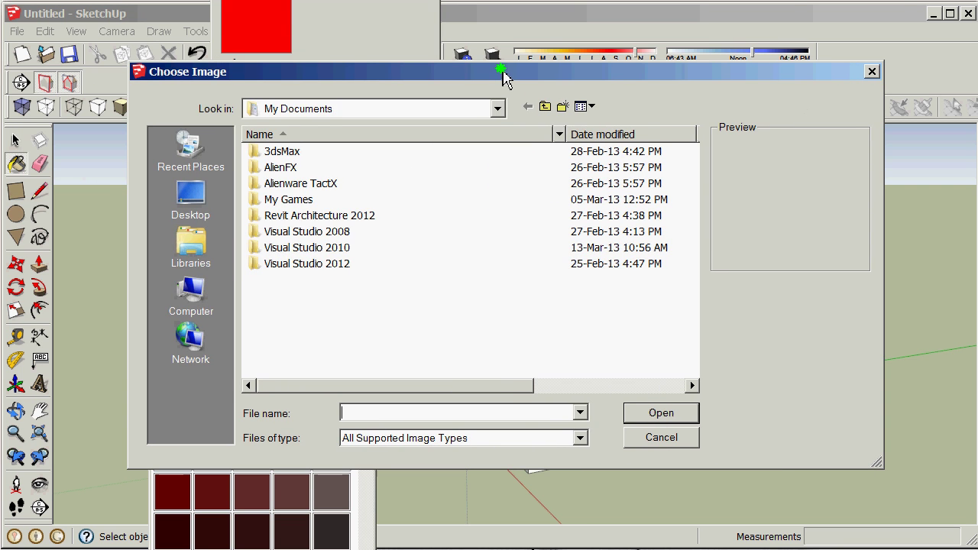
click(498, 108)
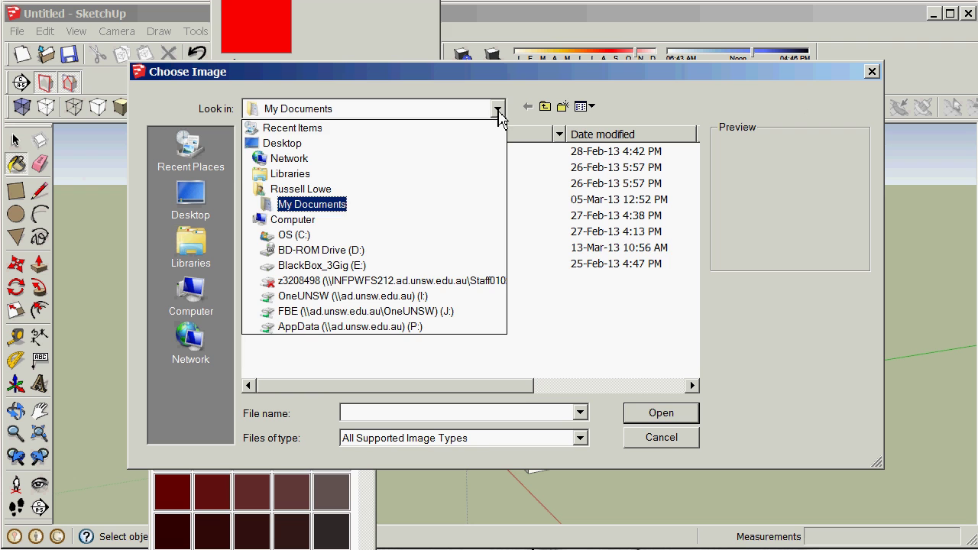
click(365, 234)
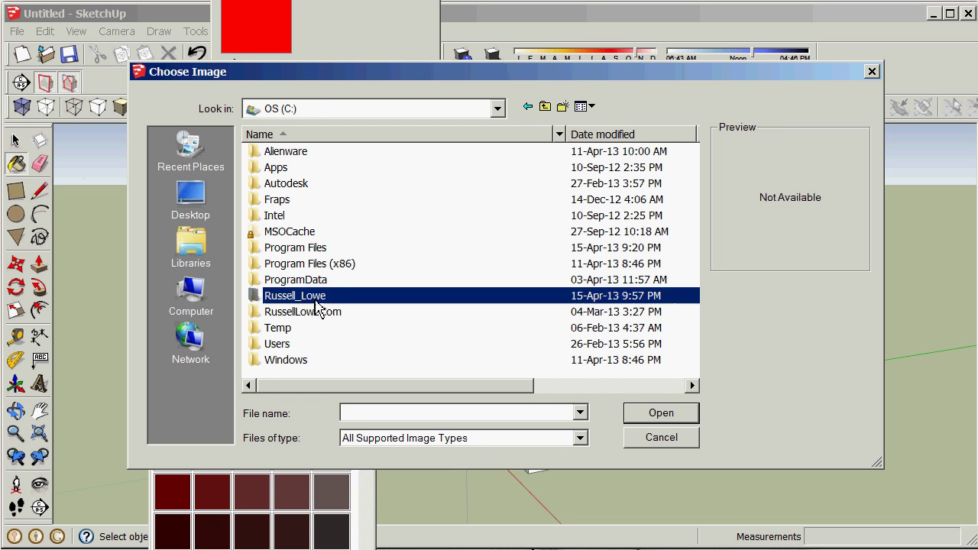
double_click(317, 298)
double_click(312, 263)
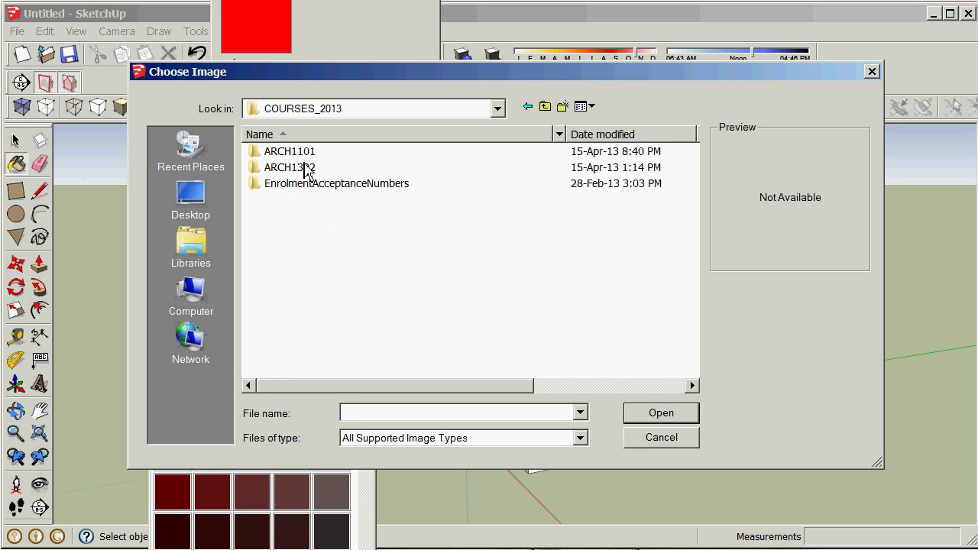
double_click(305, 156)
double_click(315, 190)
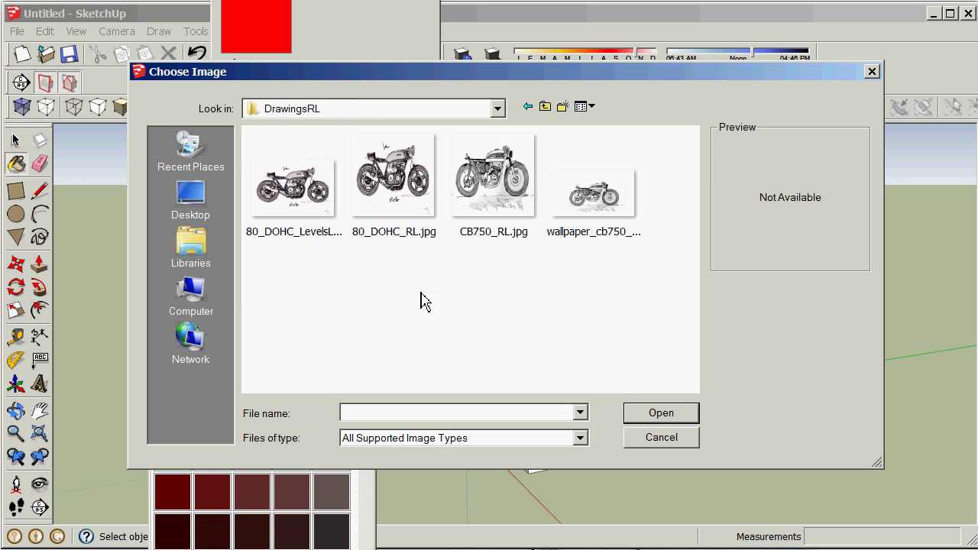
click(488, 195)
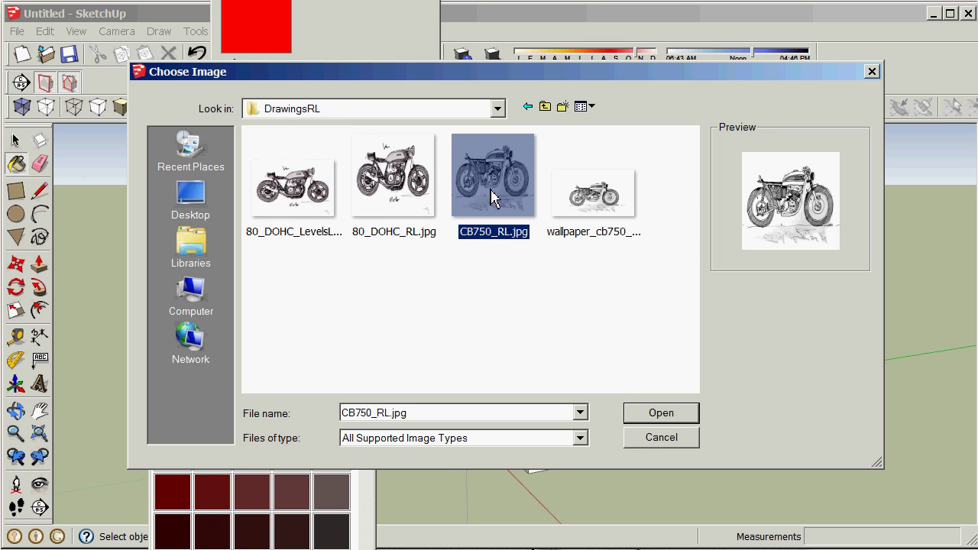
click(646, 413)
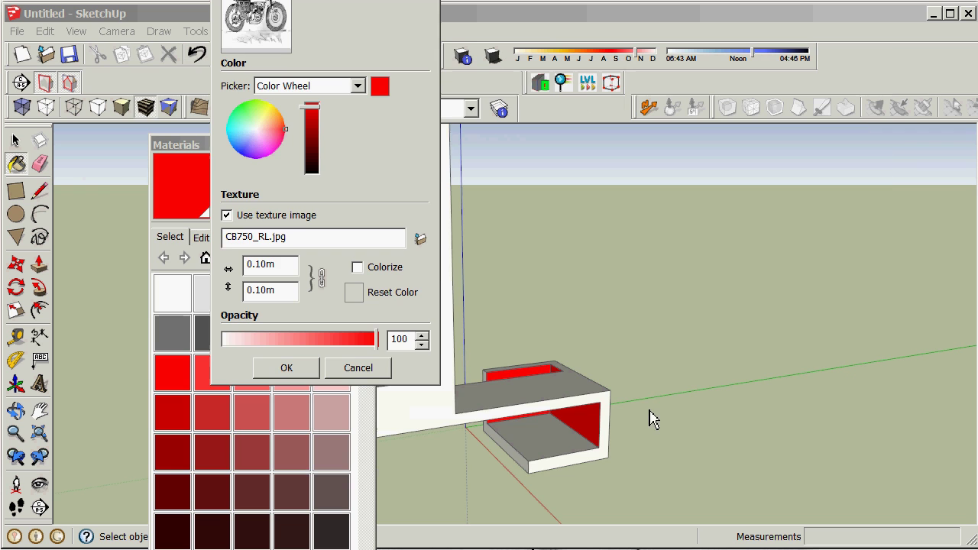
Set the texture size to 1.00 m by 1.00 m and create the material
double_click(270, 263)
text(1)
click(275, 293)
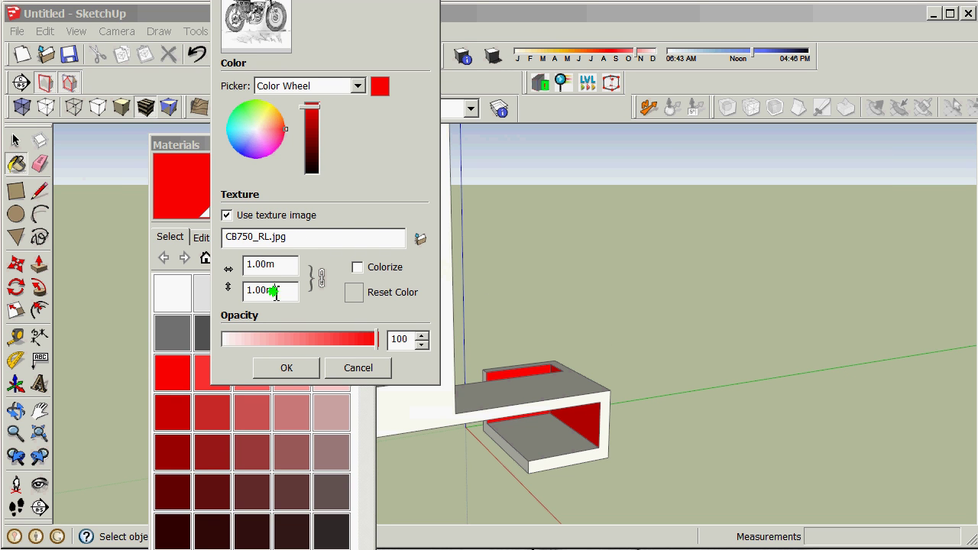
click(288, 369)
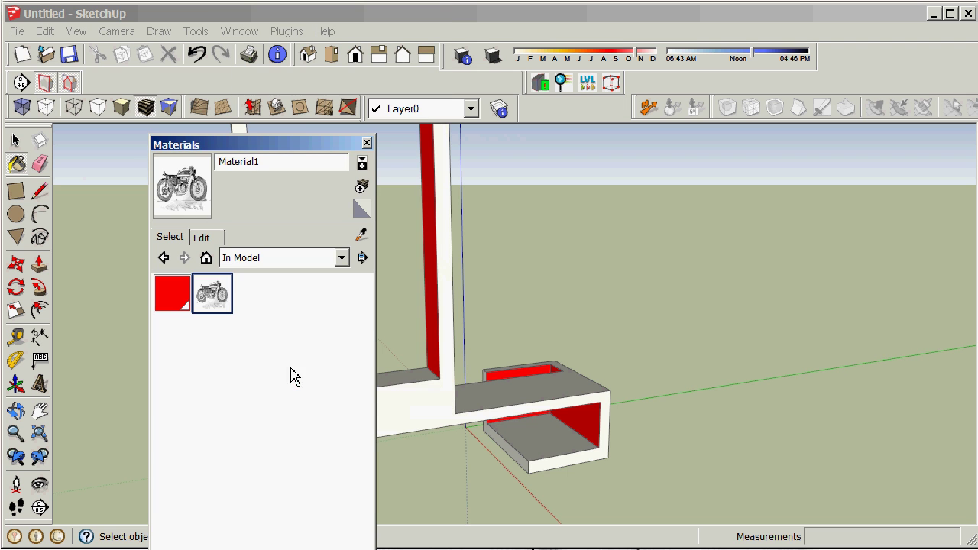
Paint the model's continuous front face and the outer wall faces of the box with the motorcycle texture
click(438, 422)
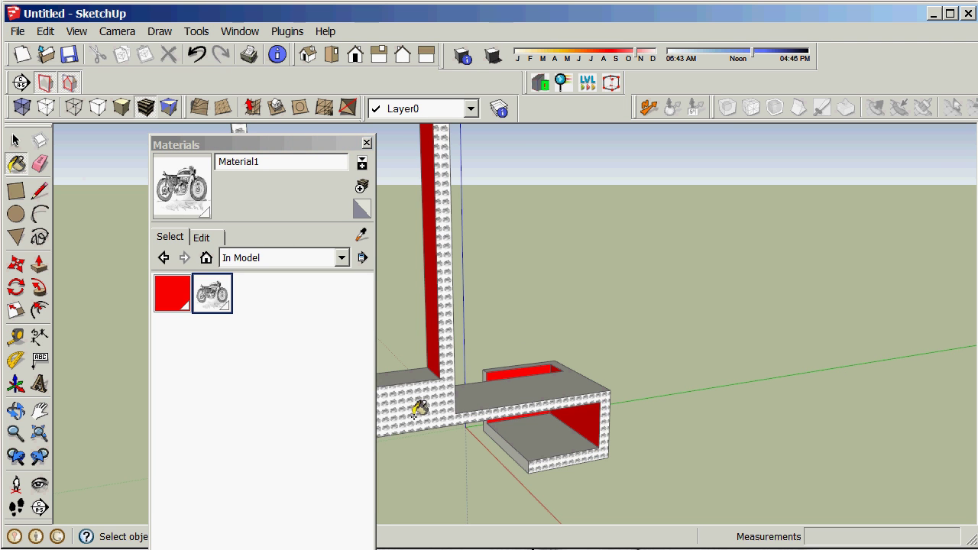
middle_drag(580, 392, 808, 392)
click(681, 403)
middle_drag(588, 439, 856, 411)
middle_drag(571, 413, 769, 433)
click(462, 446)
click(563, 442)
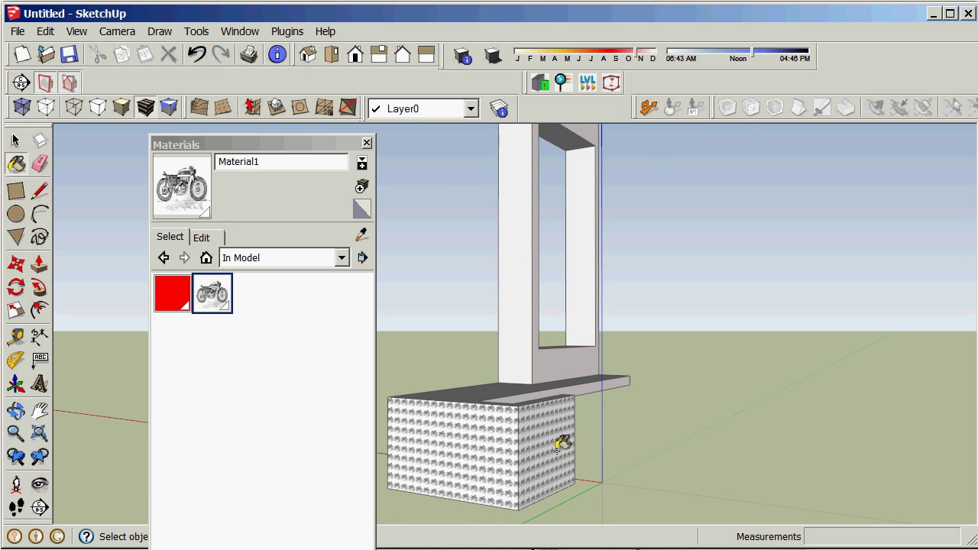
Reposition the texture on the box's large outer wall, enlarging it until a single motorcycle fills the face
right_click(447, 441)
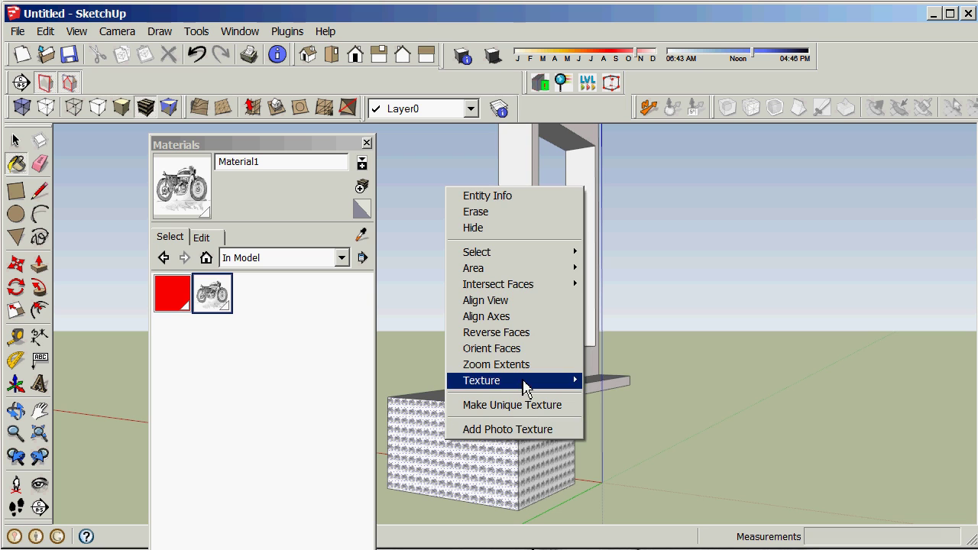
mouse_move(549, 386)
click(611, 384)
drag(456, 455, 454, 478)
click(744, 466)
Rotate and enlarge the motorcycle texture on the box's adjacent outer wall to about three columns, and close the materials window
middle_drag(634, 431, 472, 469)
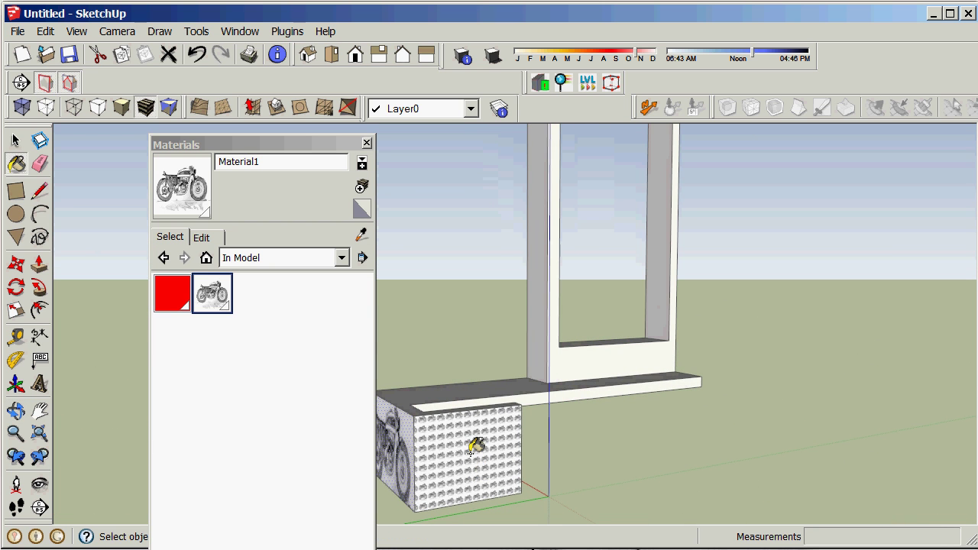
right_click(471, 451)
mouse_move(592, 383)
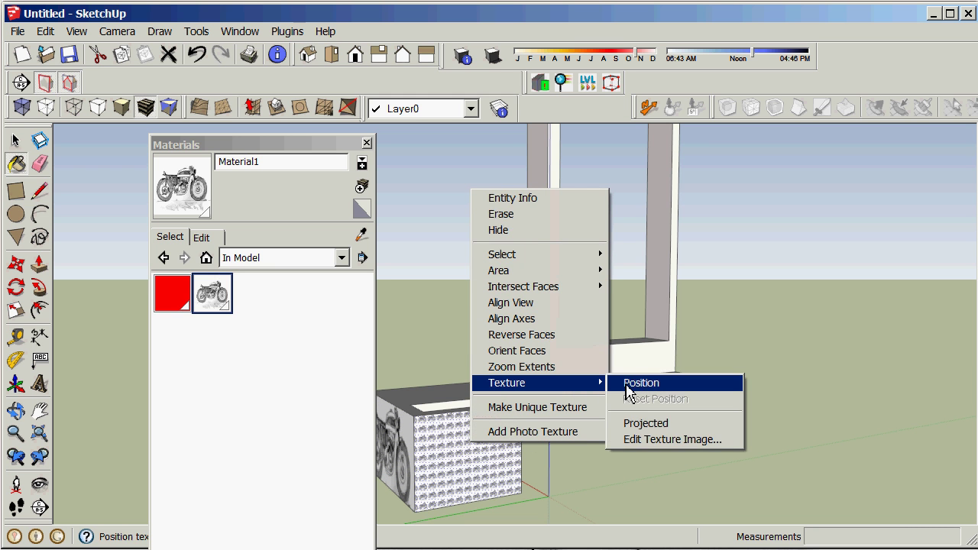
click(629, 384)
drag(487, 437, 467, 390)
scroll(575, 480, down, 1)
click(614, 452)
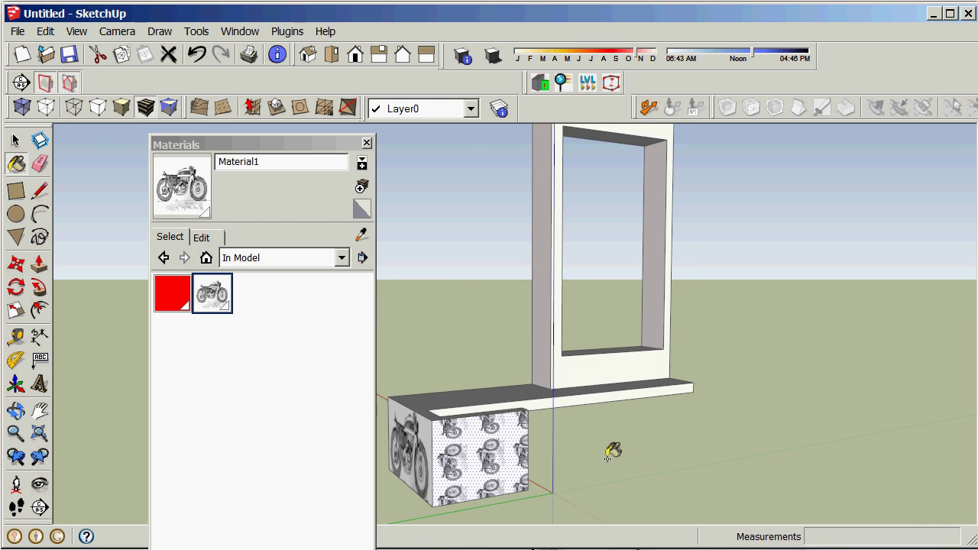
scroll(501, 489, up, 3)
scroll(507, 480, up, 1)
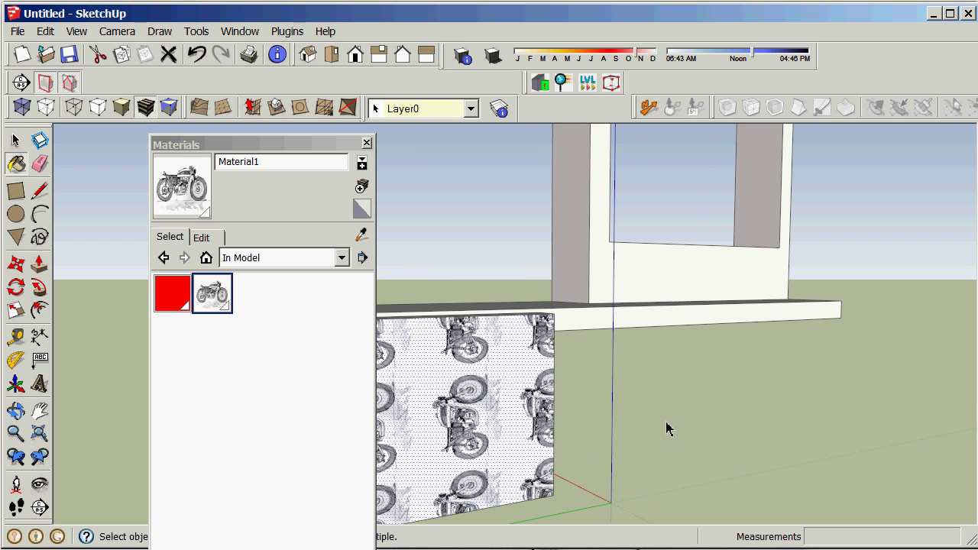
key(space)
middle_drag(772, 404, 600, 405)
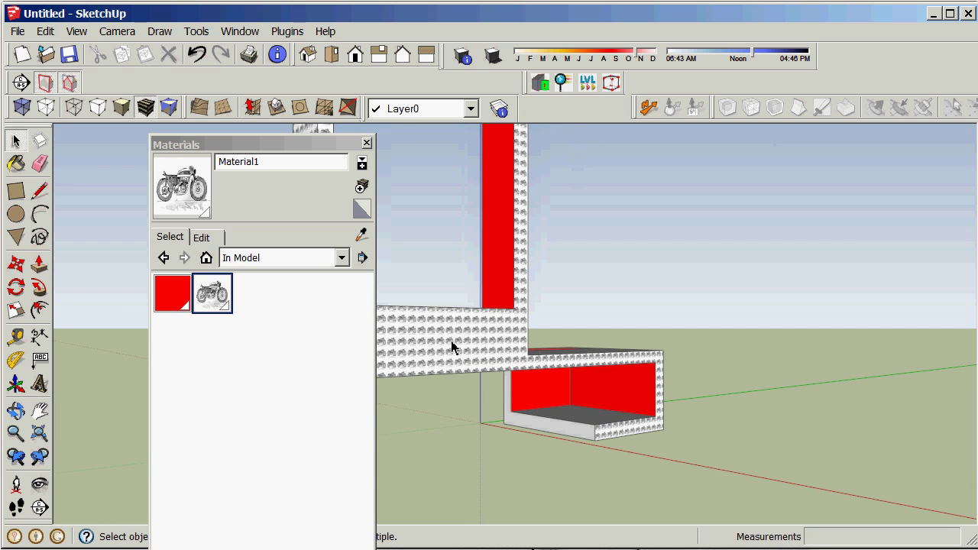
click(367, 145)
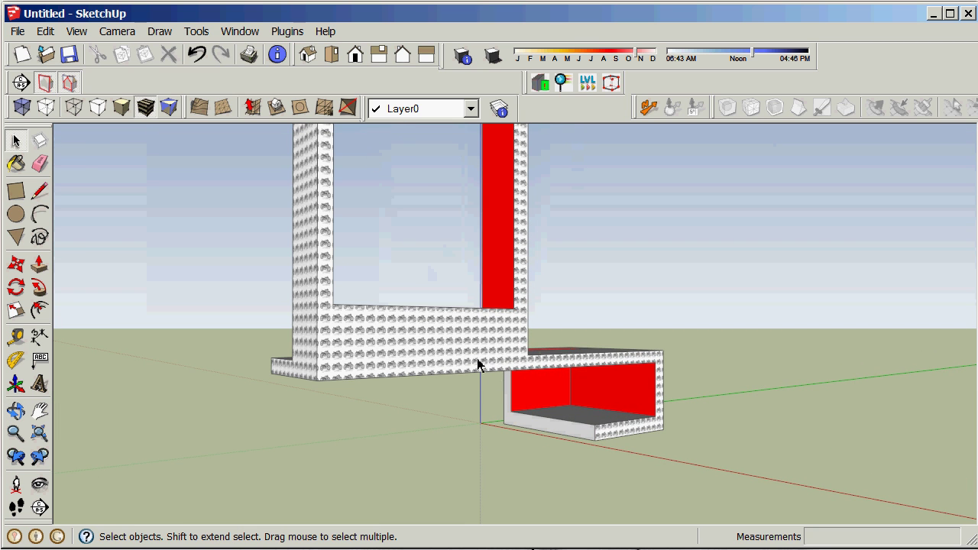
Create a component named arch1101_videotutorial01 from the model's front face and its edges, without replacing the selection
triple_click(454, 349)
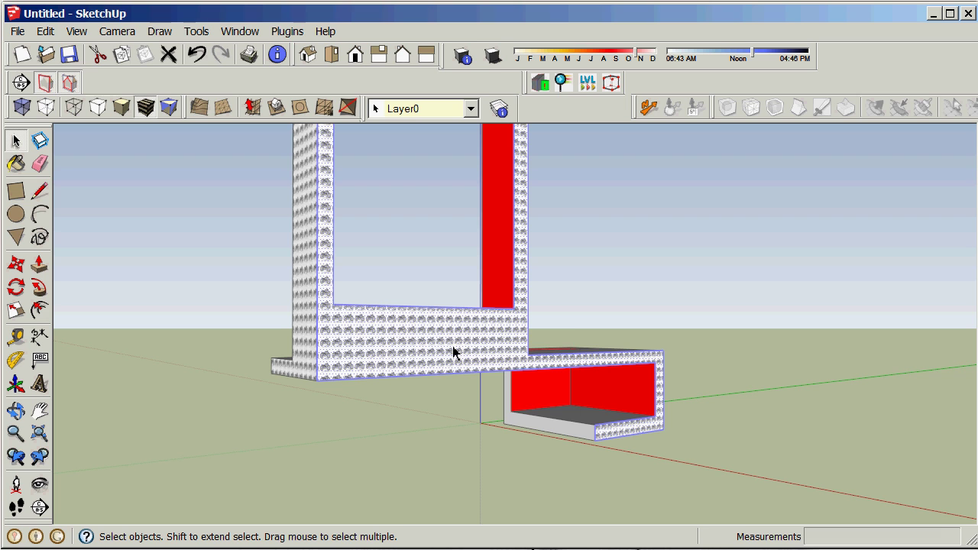
key(g)
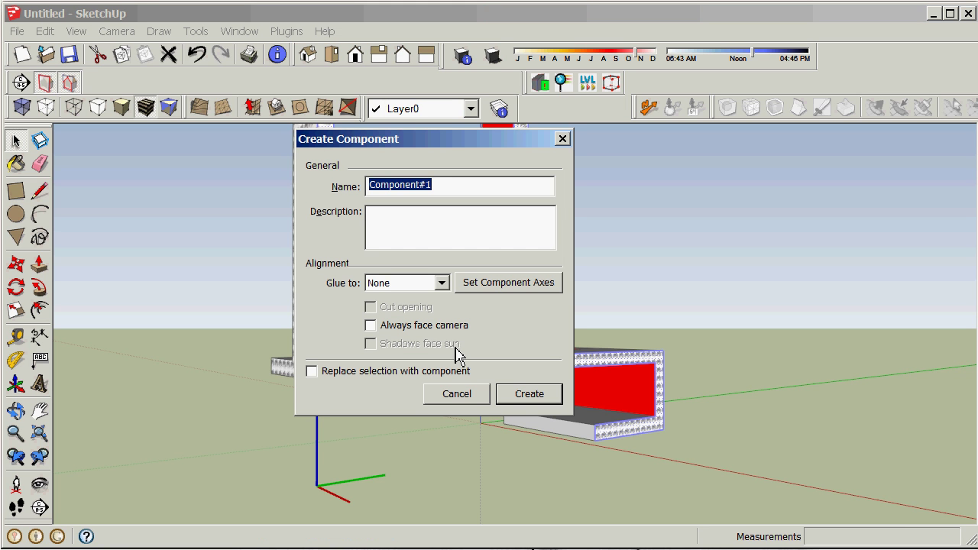
text(arch1101_videotutorial01)
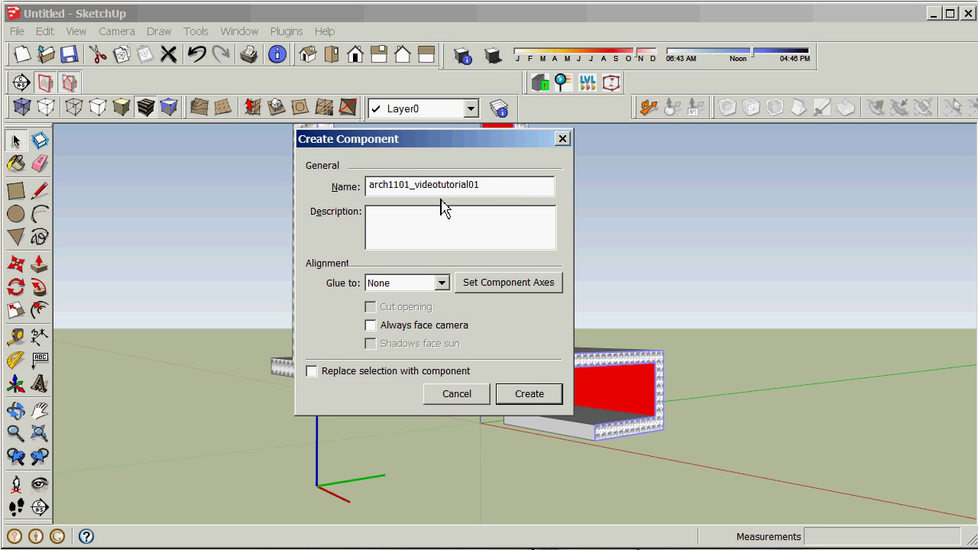
click(525, 398)
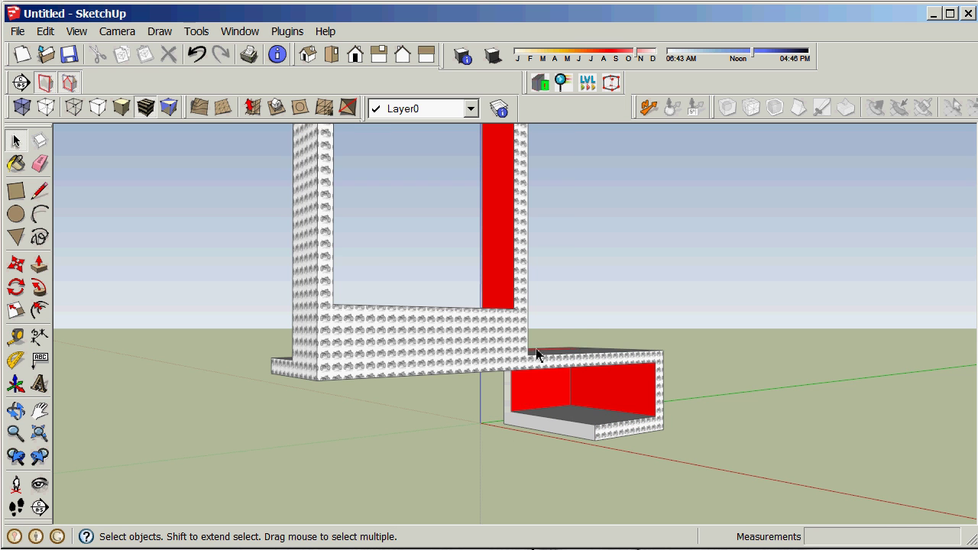
Make the whole connected model a component named arch1101_videotutorial01, replacing the selection and the existing definition of that name
middle_drag(641, 299, 616, 356)
click(558, 364)
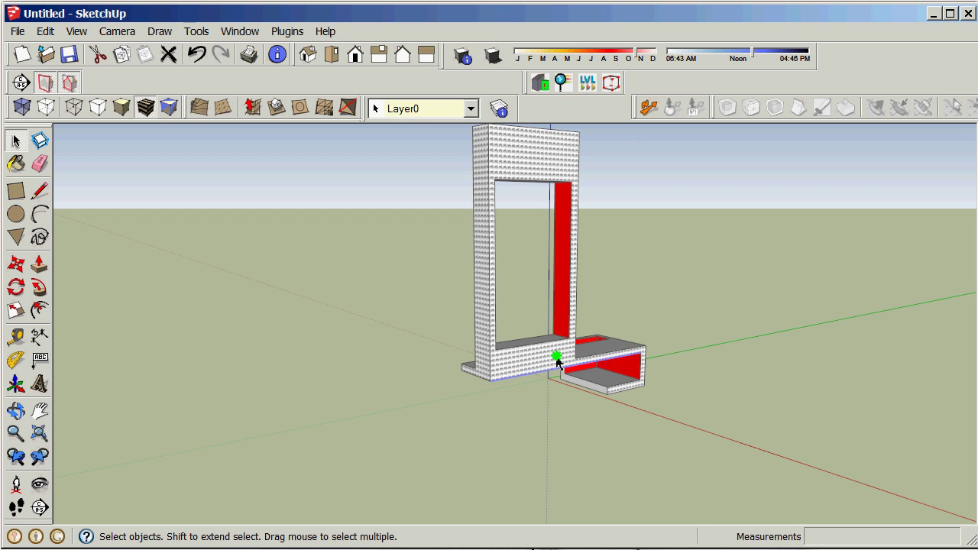
triple_click(536, 354)
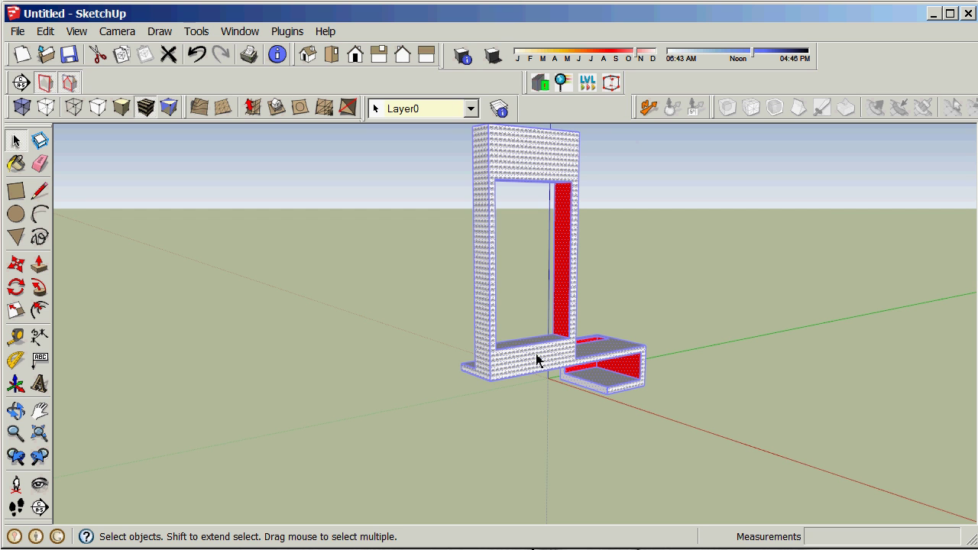
key(g)
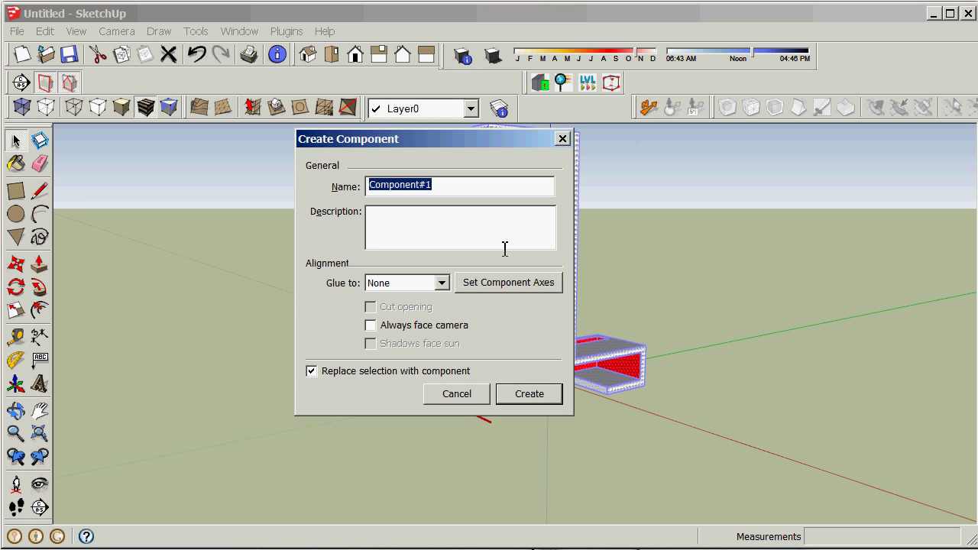
text(arch1101_videotutorial01)
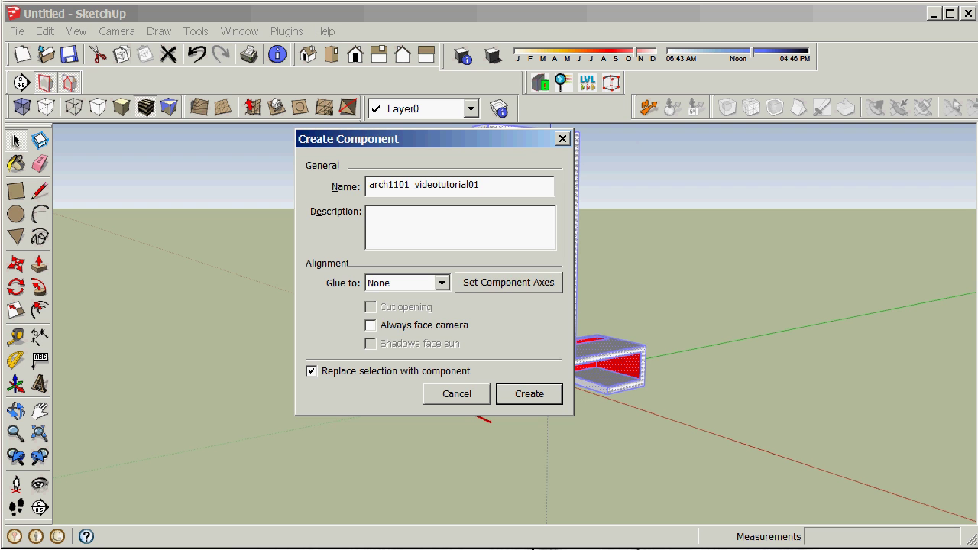
click(549, 399)
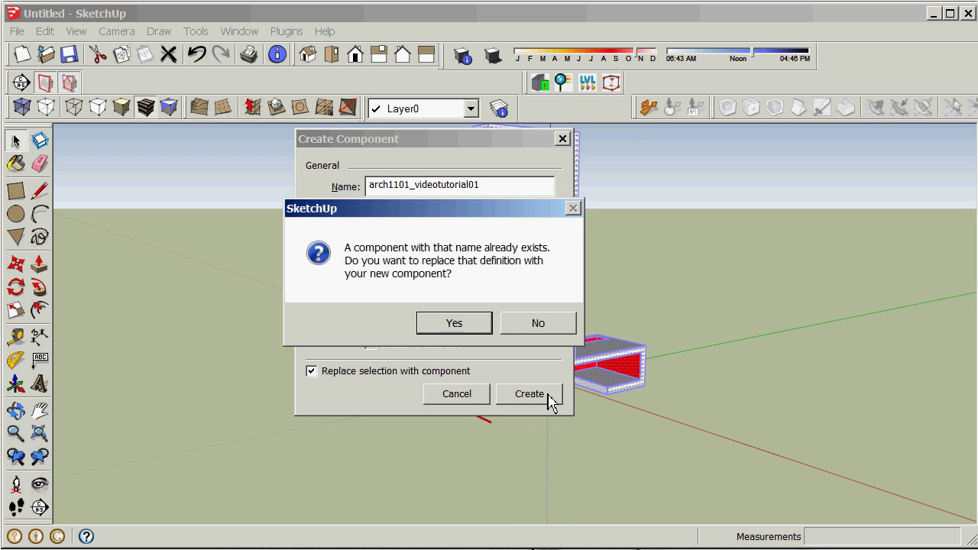
click(474, 325)
Export the model component as selected geometry with PlayUp, overwriting any pre-existing material files
middle_drag(736, 370, 769, 405)
scroll(298, 370, down, 1)
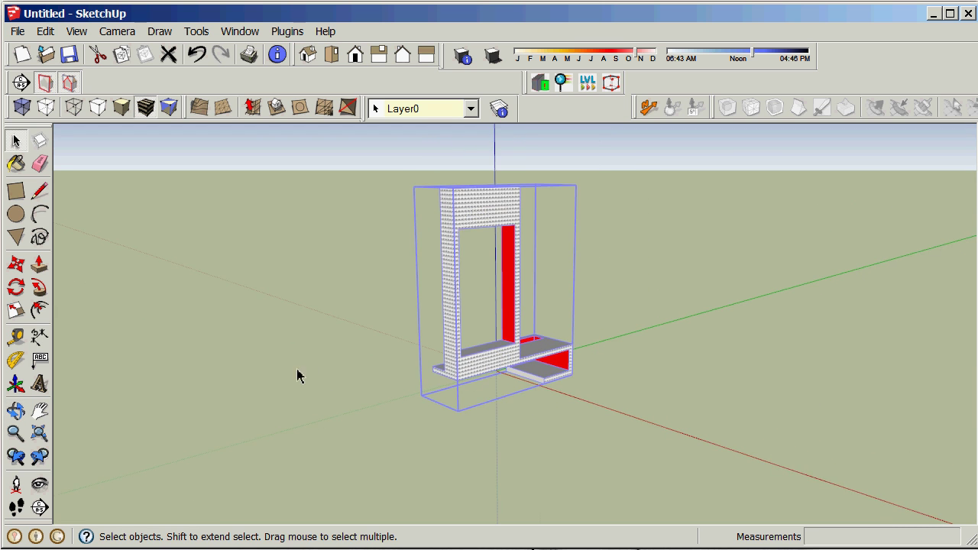
scroll(491, 336, up, 1)
middle_drag(665, 380, 696, 370)
right_click(485, 387)
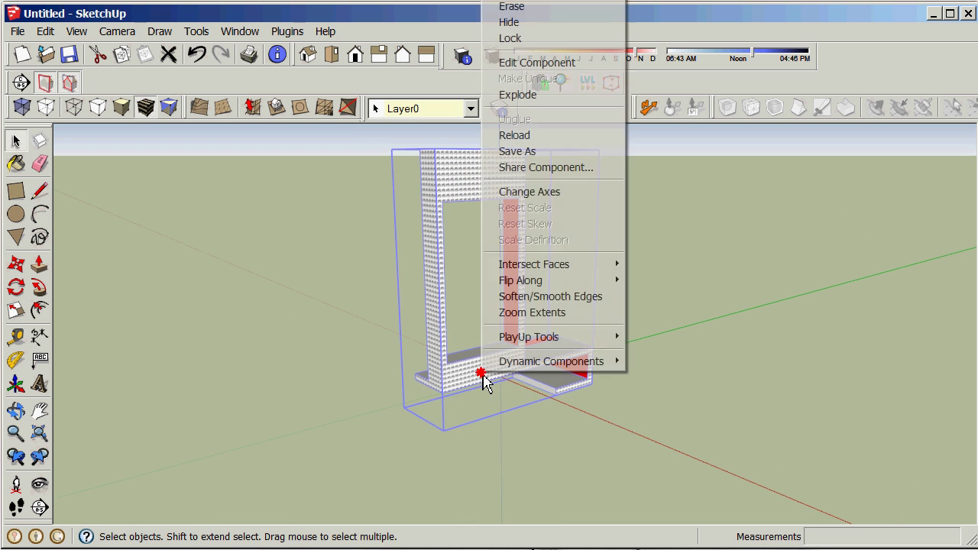
mouse_move(547, 346)
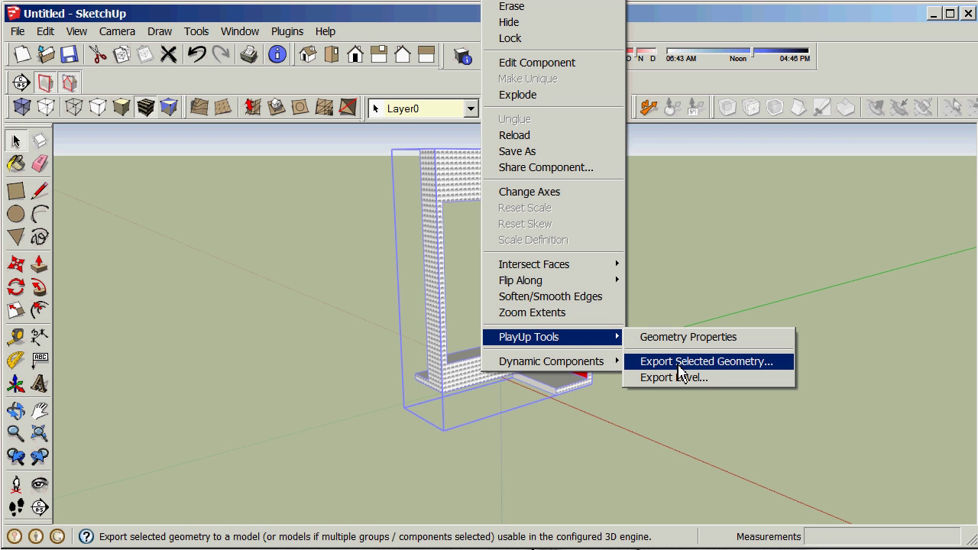
click(680, 365)
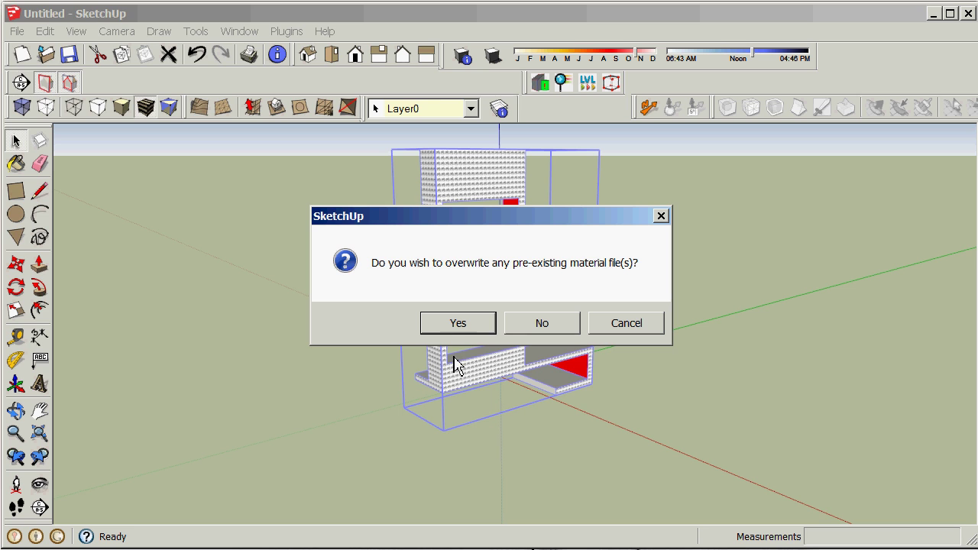
click(470, 327)
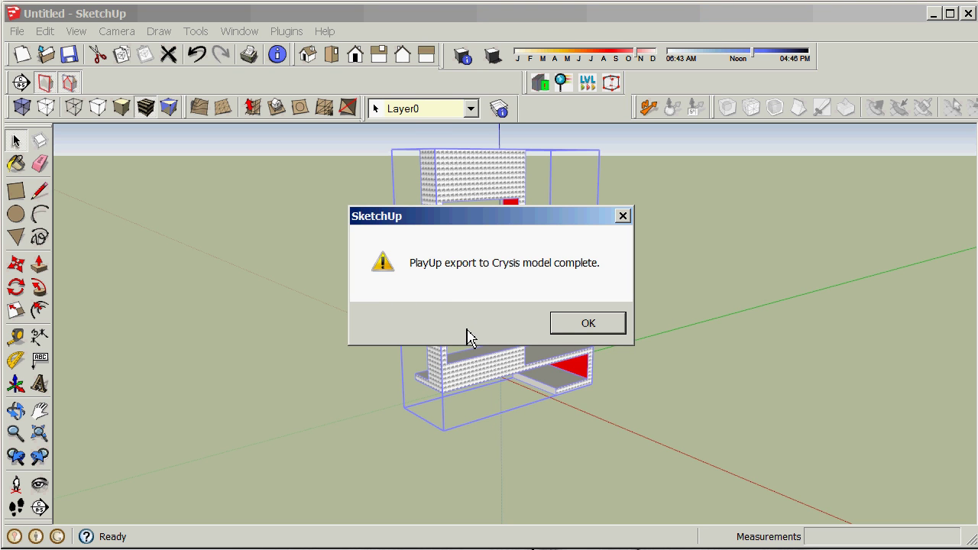
click(556, 336)
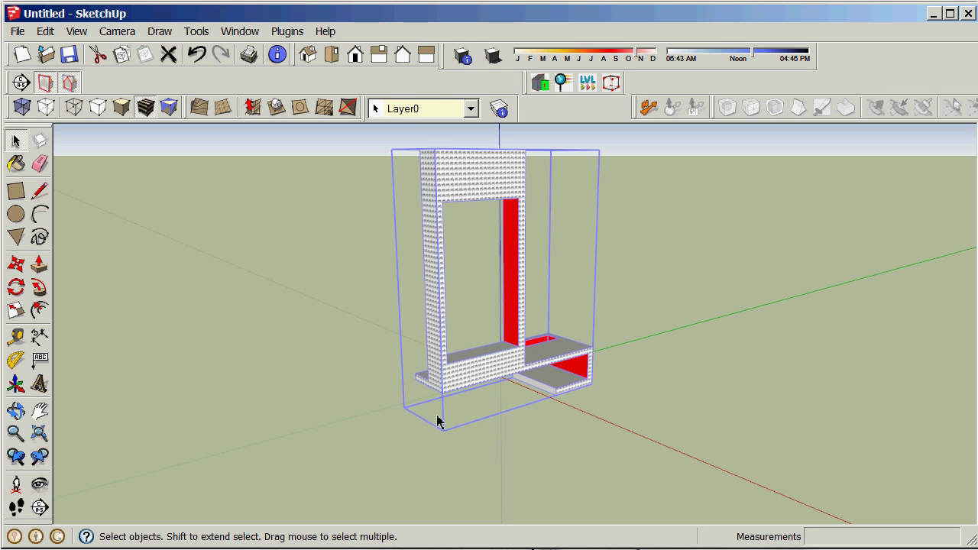
Switch to CryENGINE Sandbox and place arch1101_videotutorial01 from the level's geometry entities in the forest clearing
key(alt+Tab)
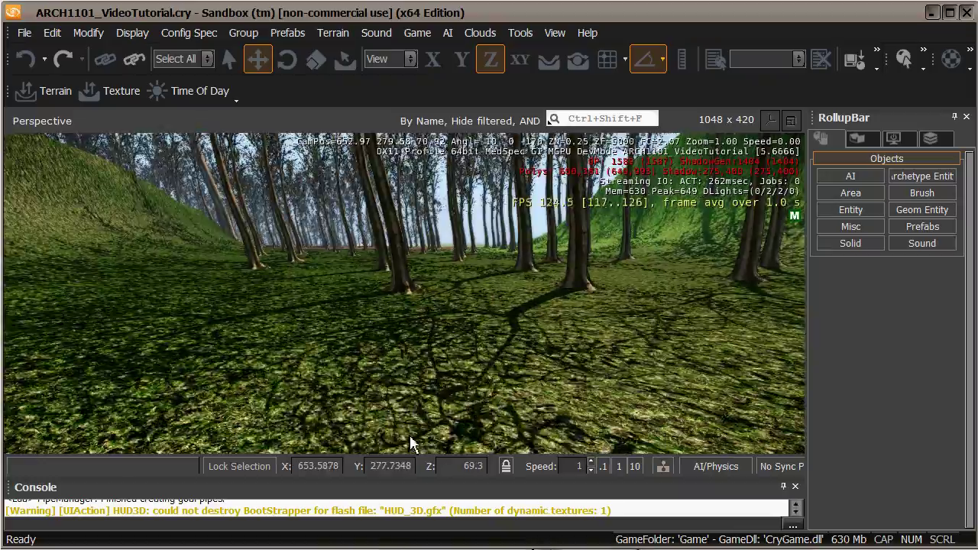
right_drag(463, 316, 464, 323)
key(s)
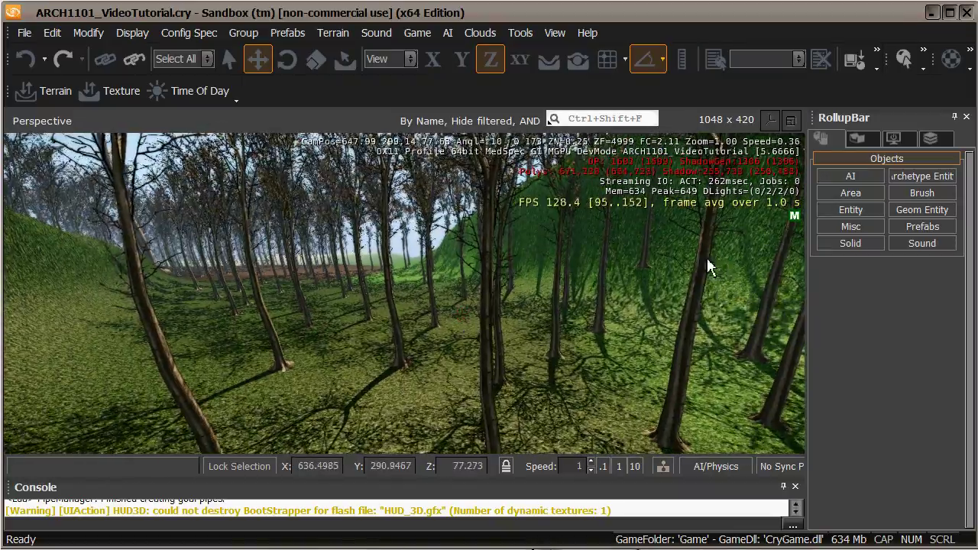
click(920, 212)
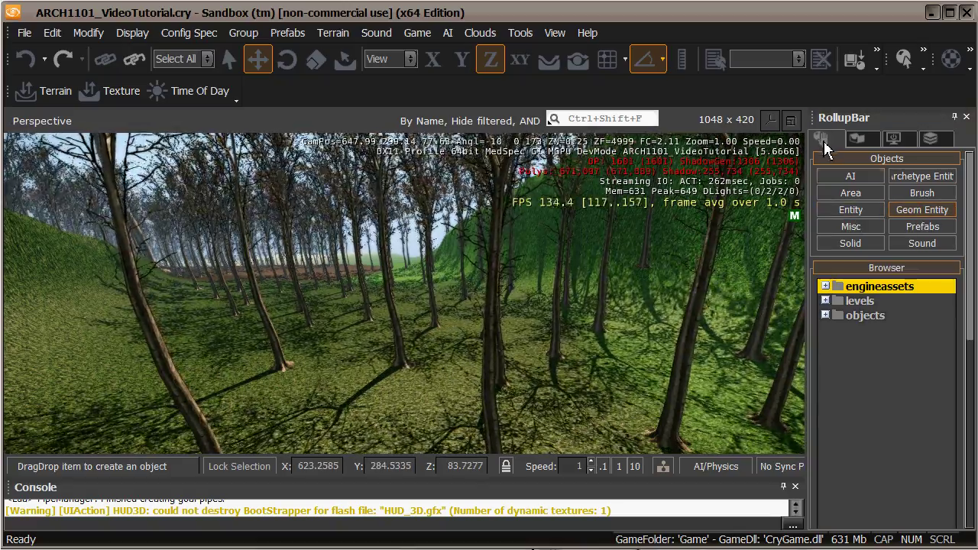
click(827, 301)
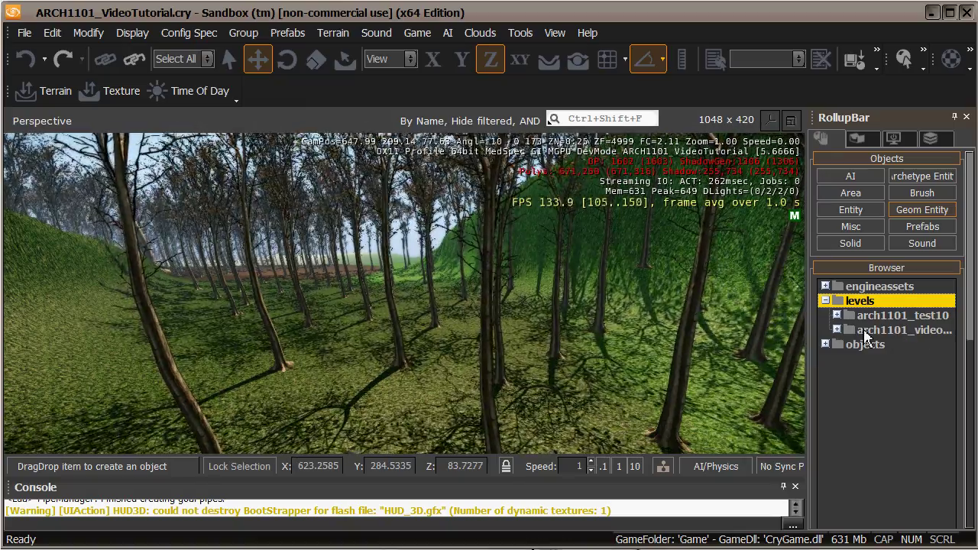
click(838, 330)
click(876, 346)
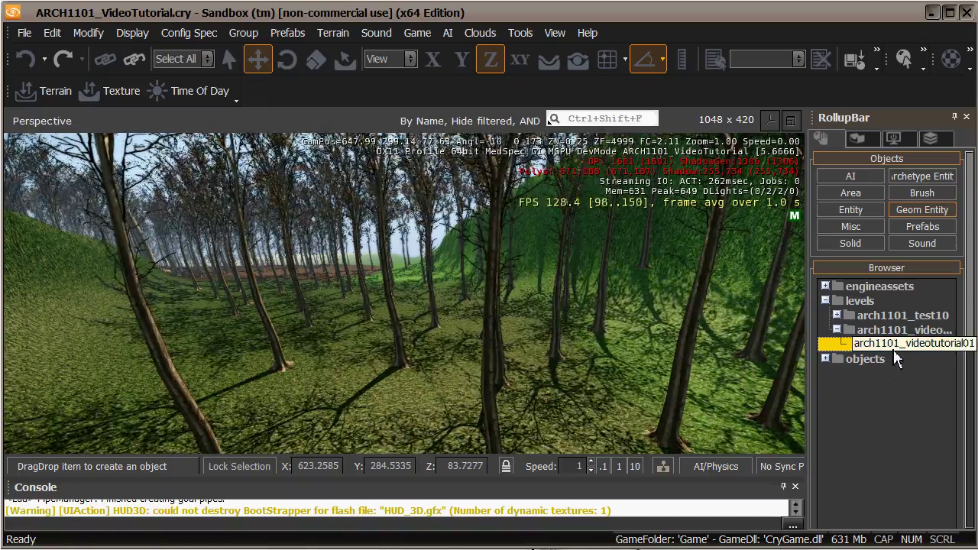
drag(877, 359, 345, 264)
Move the imported geometry entity out of the trees onto the grass at about X 622.89, Y 156.72, Z 68.16
mouse_move(365, 342)
right_down()
mouse_move(356, 341)
mouse_move(366, 343)
right_up()
key(w)
key(s)
key(d)
key(d)
key(s)
key(w)
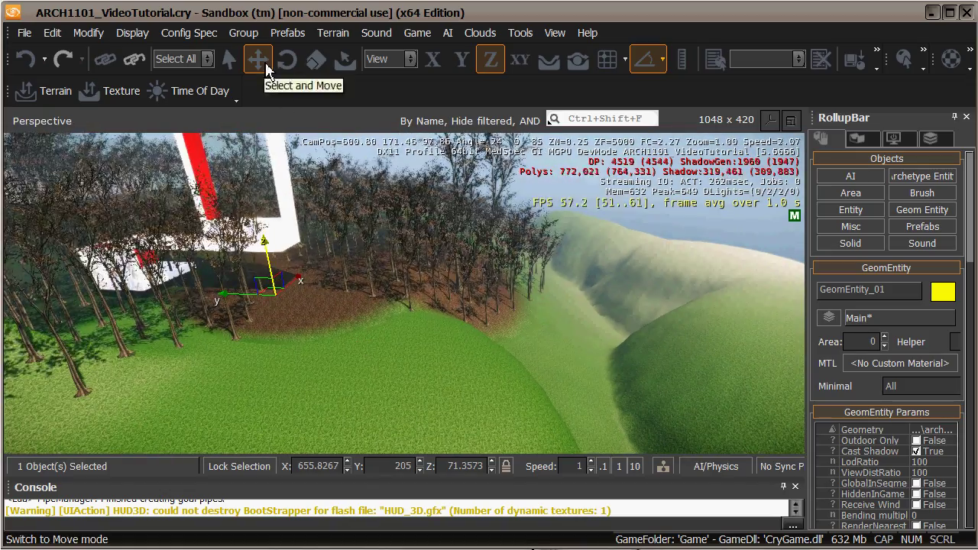
drag(249, 295, 564, 363)
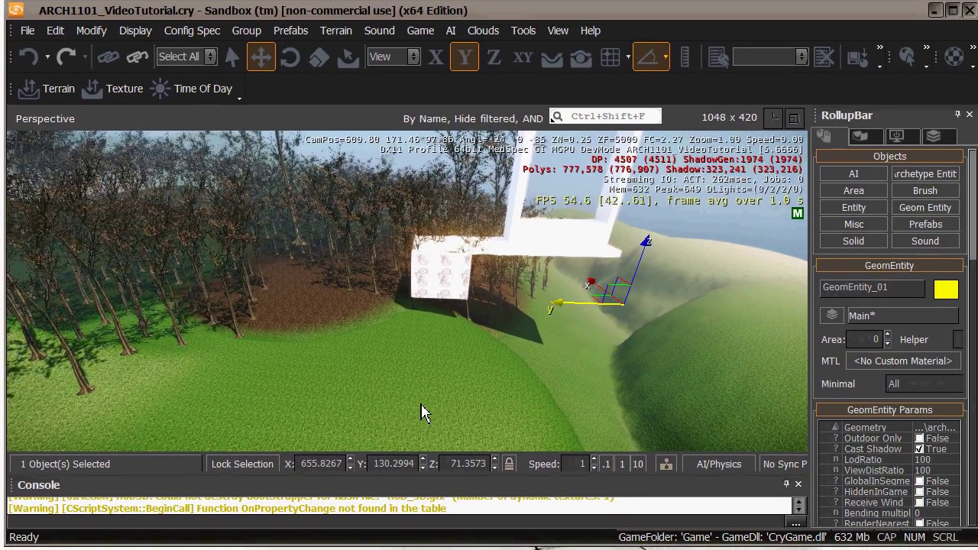
click(441, 397)
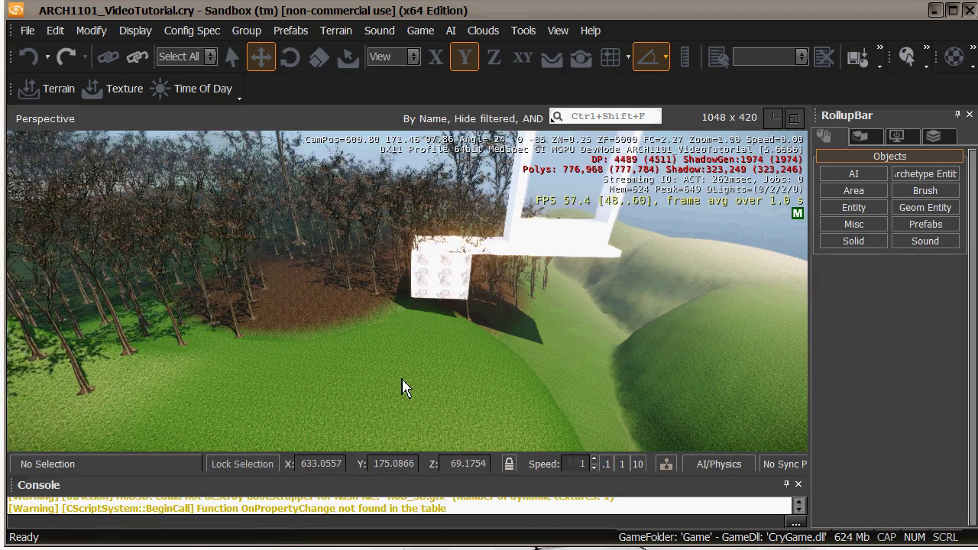
click(445, 276)
drag(444, 277, 576, 423)
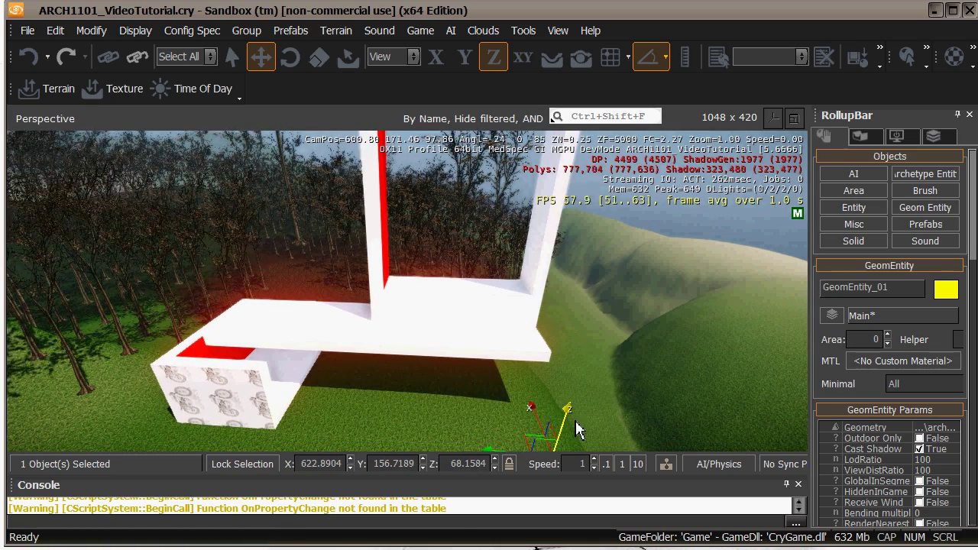
Enter game mode beside the imported model and walk into its red-walled box
key(d)
right_drag(457, 410, 429, 417)
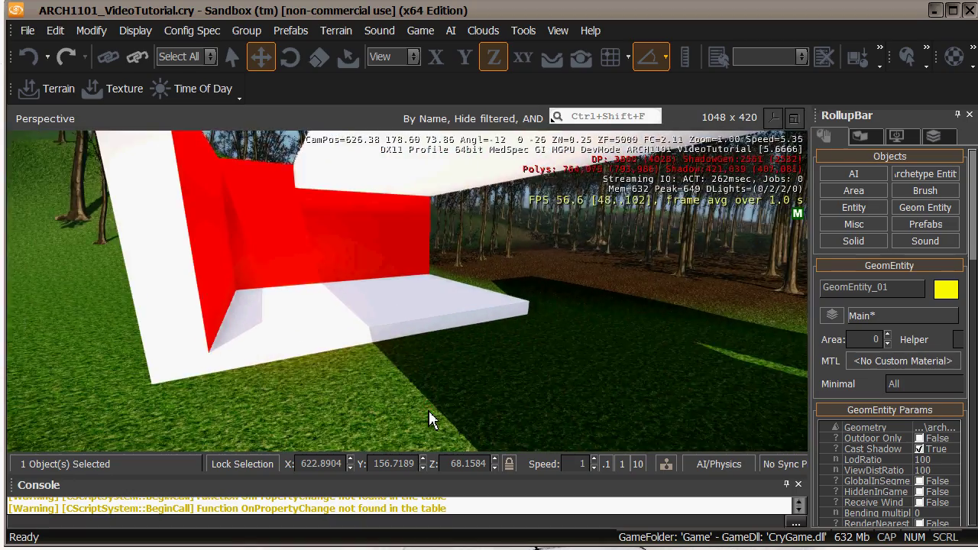
key(ctrl+g)
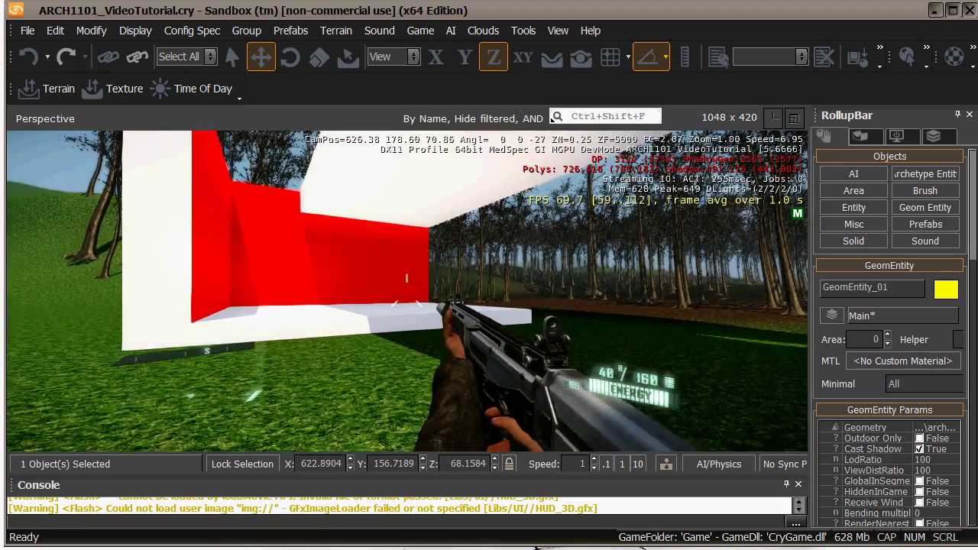
key(w)
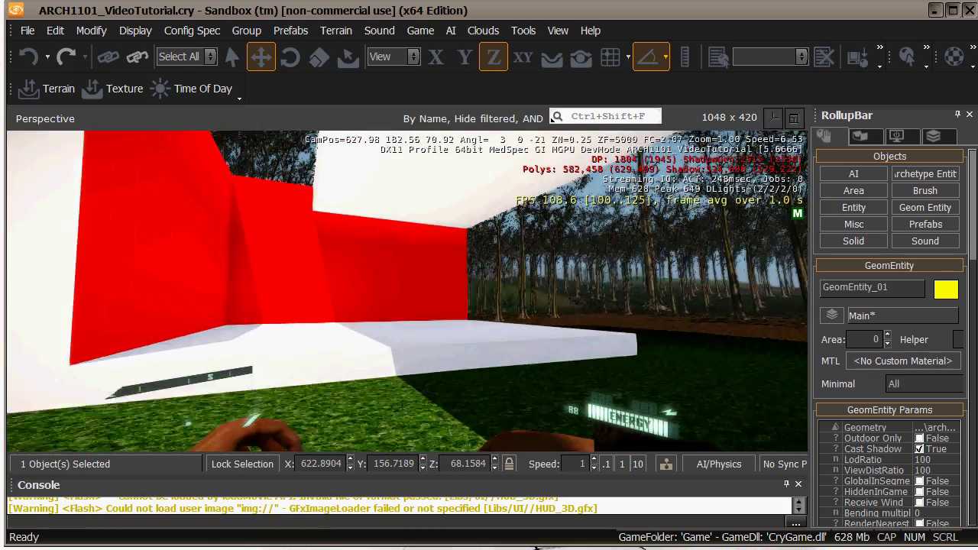
key(w)
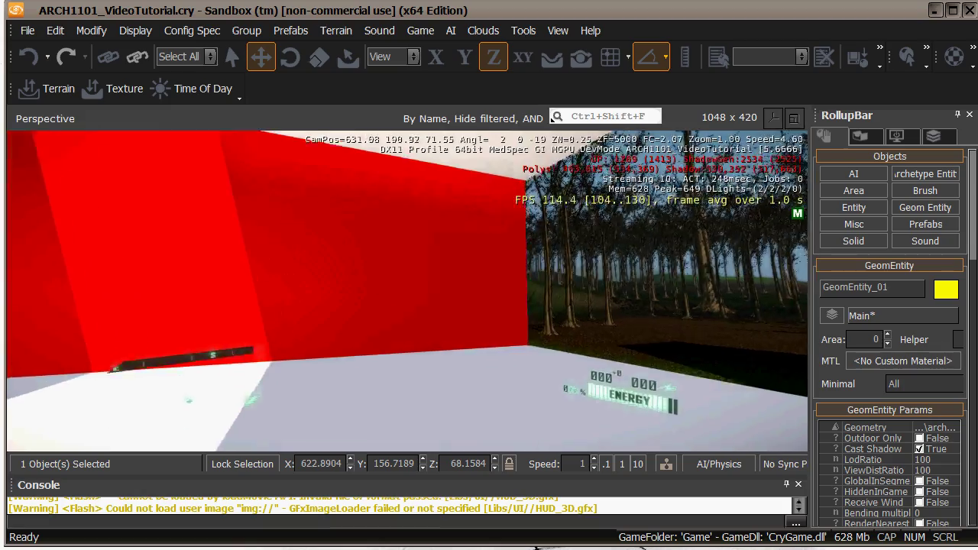
Walk around, beneath and on top of the imported model to inspect its geometry, red walls and motorcycle texture
key(w)
key(a)
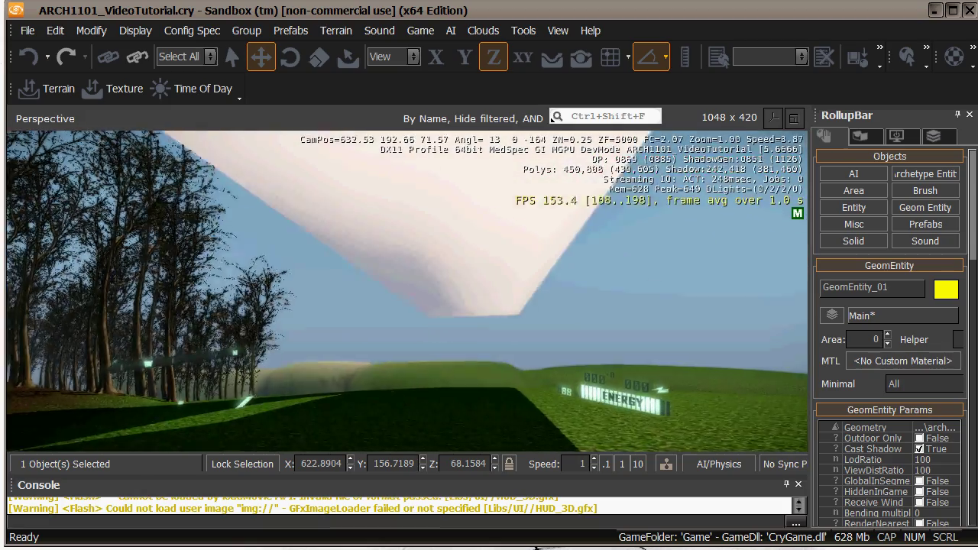
key(w)
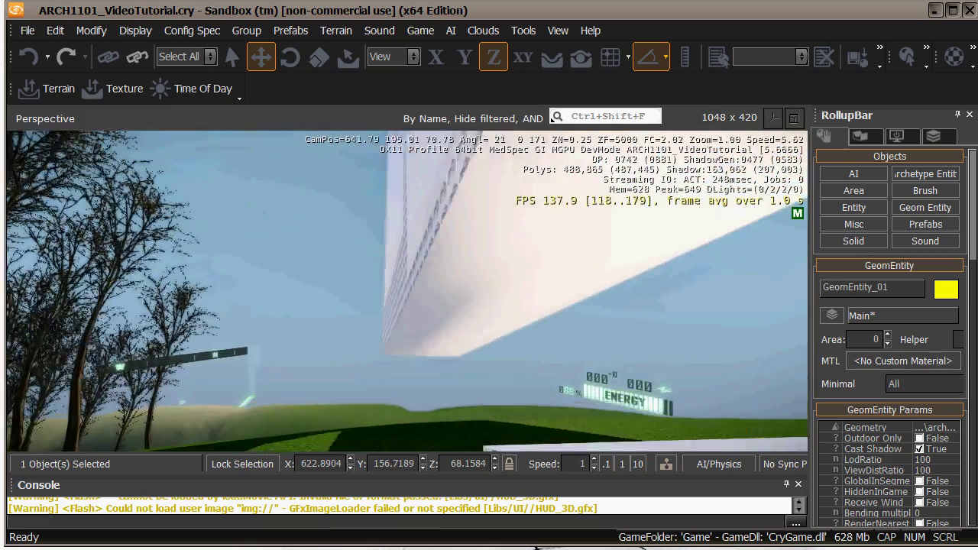
key(w)
key(d)
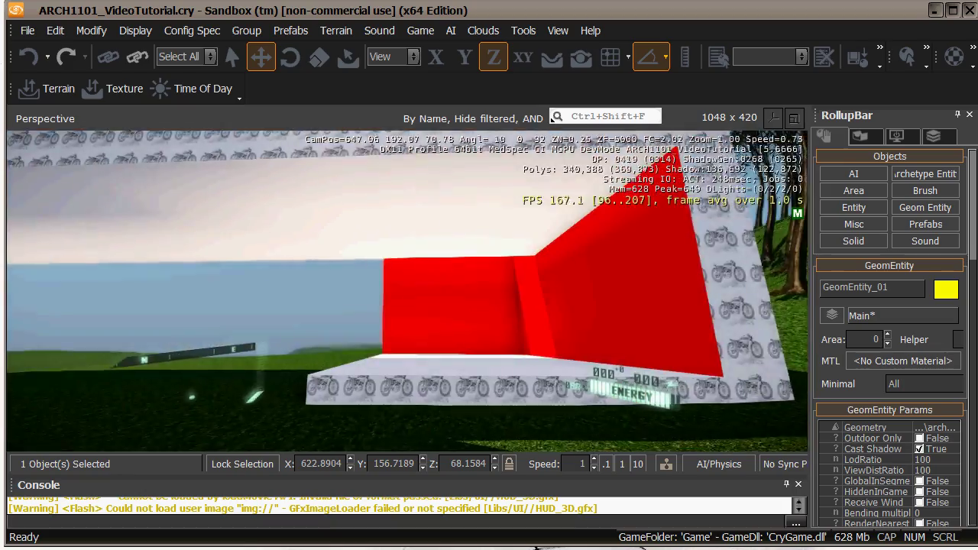
key(w)
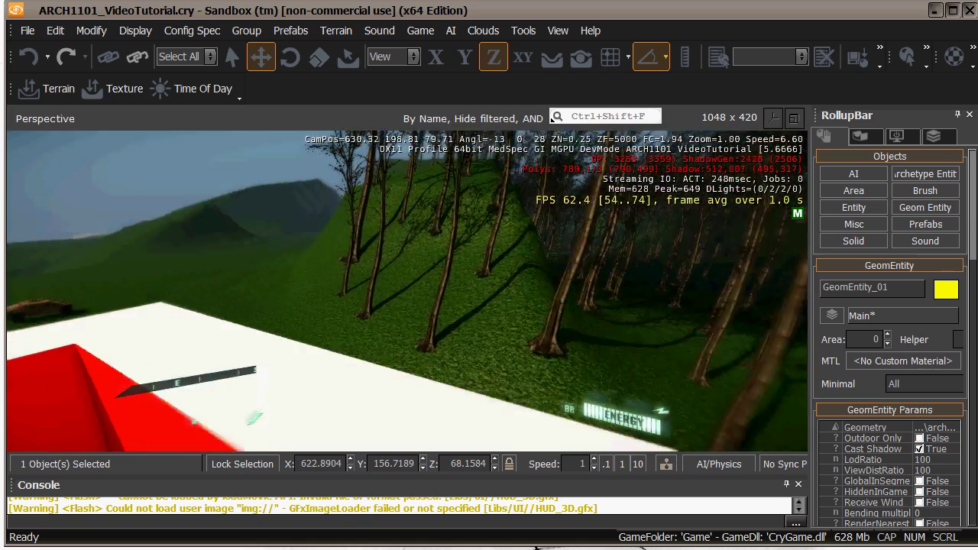
key(w)
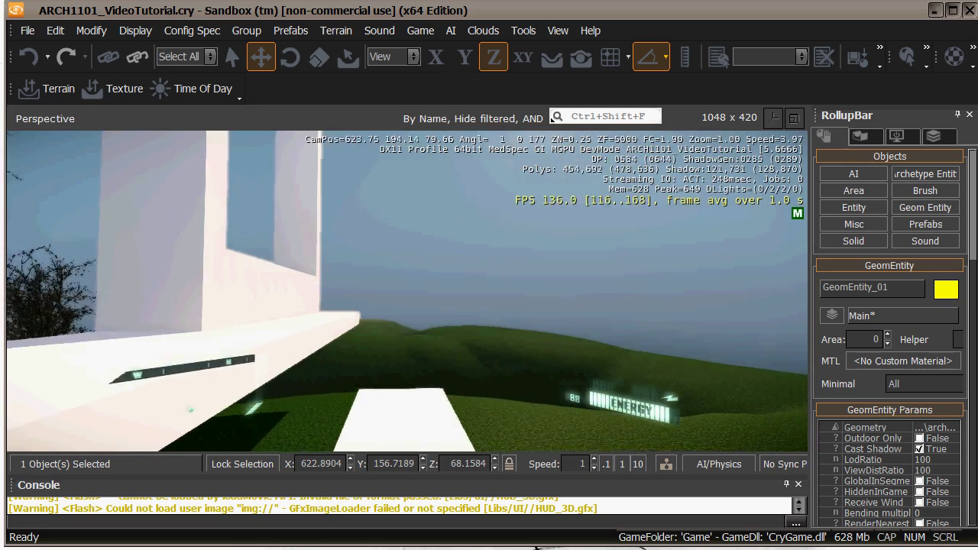
key(w)
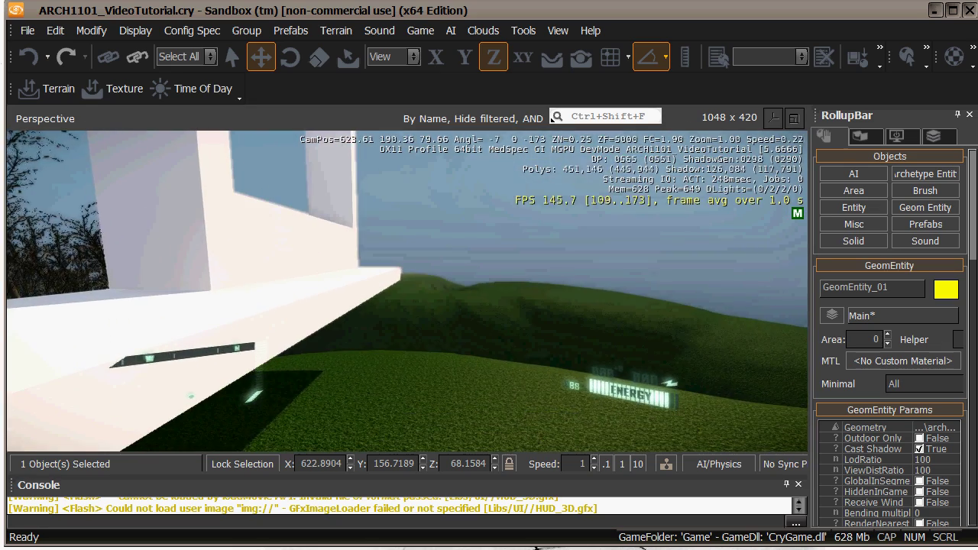
Switch to the third-person view, walk the character along the model's top surface, and leave game mode
key(F1)
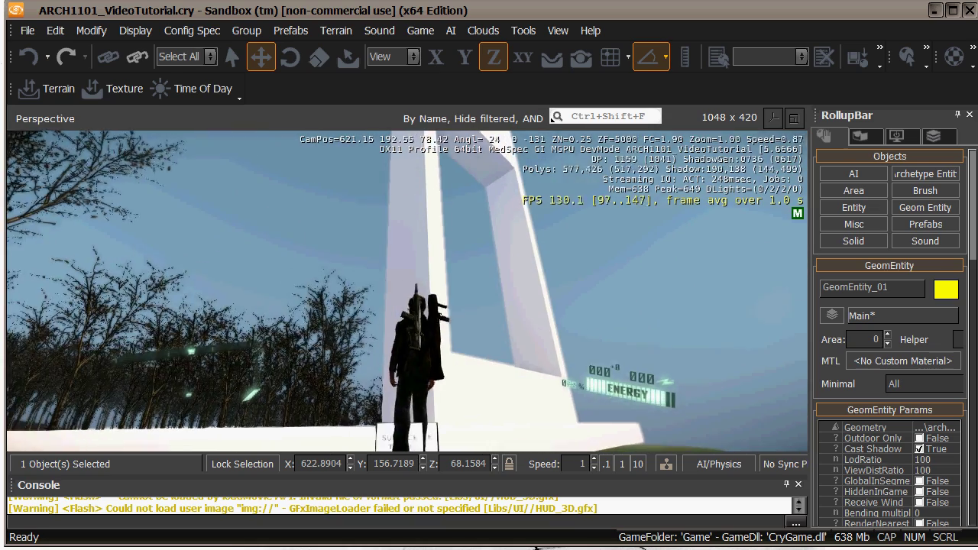
key(w)
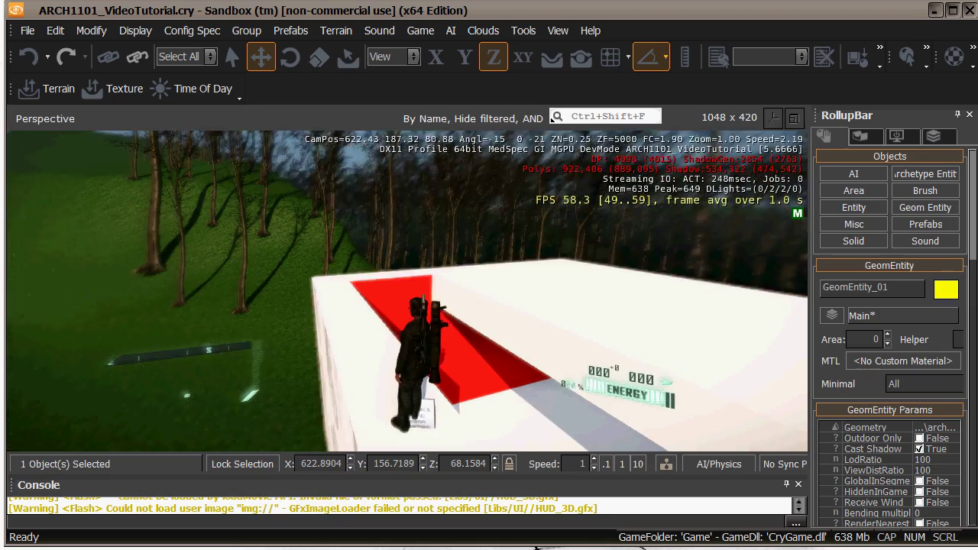
key(Escape)
mouse_move(451, 392)
right_down()
mouse_move(471, 382)
mouse_move(458, 376)
right_up()
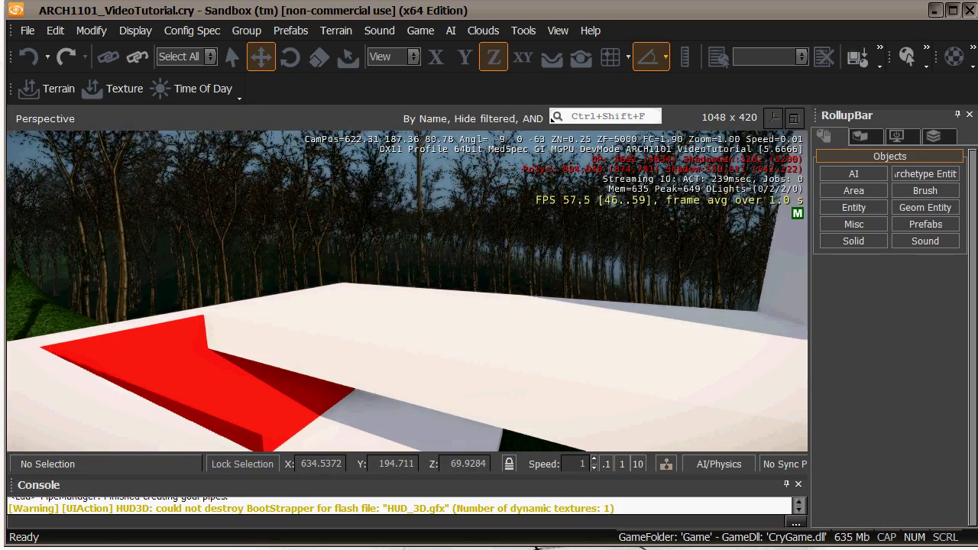
Switch to SketchUp, draw a ground rectangle about 85.03 m by 16.53 m beside the model, and extrude it about 58.68 m upwards
key(alt+Tab)
click(451, 398)
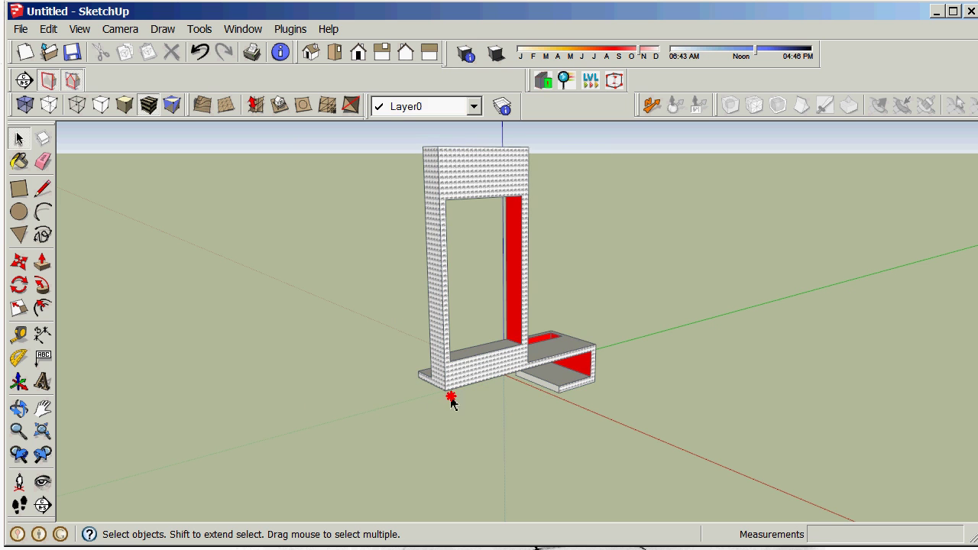
middle_drag(680, 384, 582, 385)
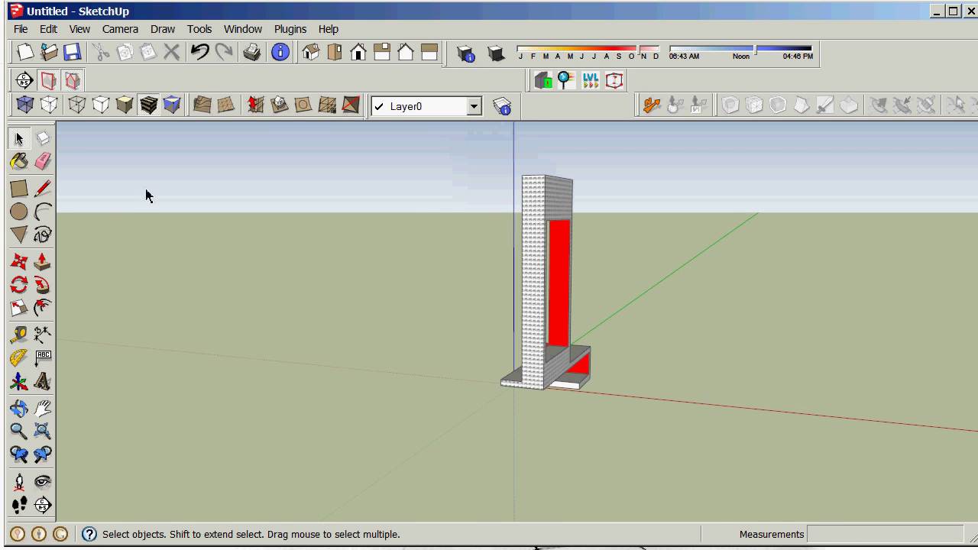
click(19, 189)
click(247, 370)
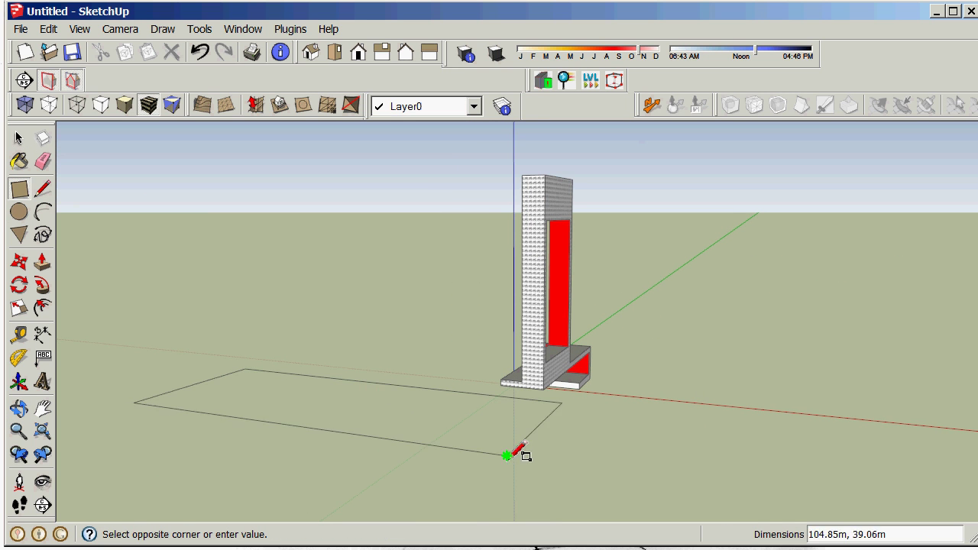
click(469, 413)
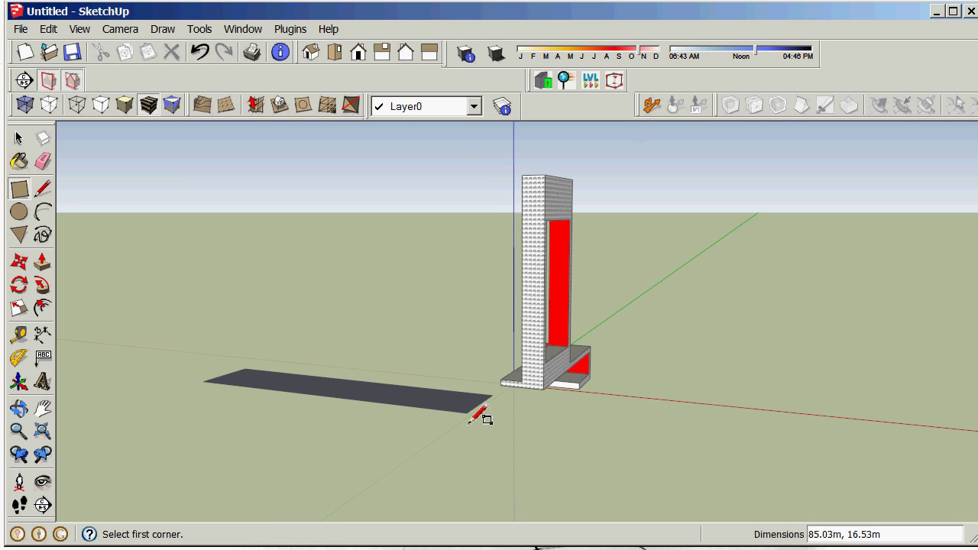
key(p)
drag(463, 417, 457, 186)
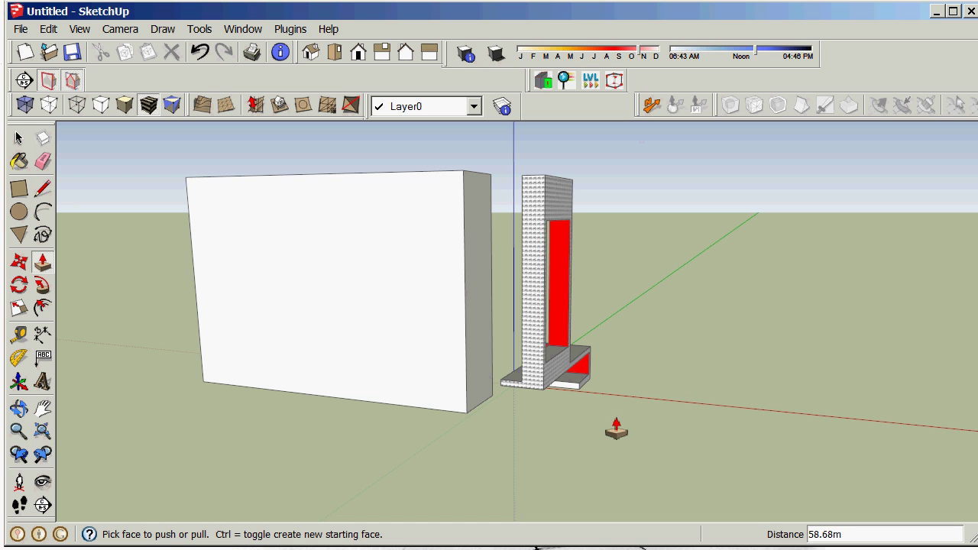
Draw a wide, low rectangle along the block's bottom edge and push it through the full thickness to open a passage
key(r)
click(448, 411)
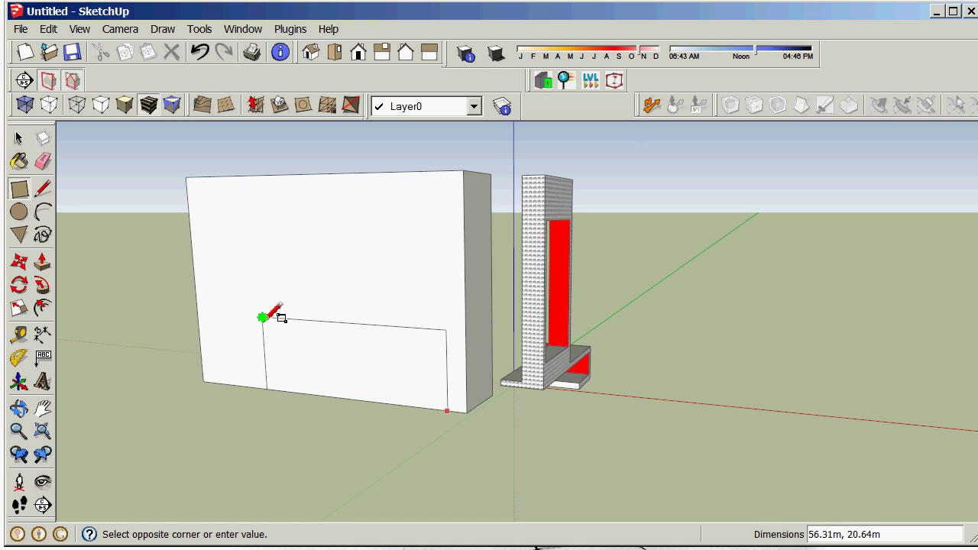
click(225, 346)
key(p)
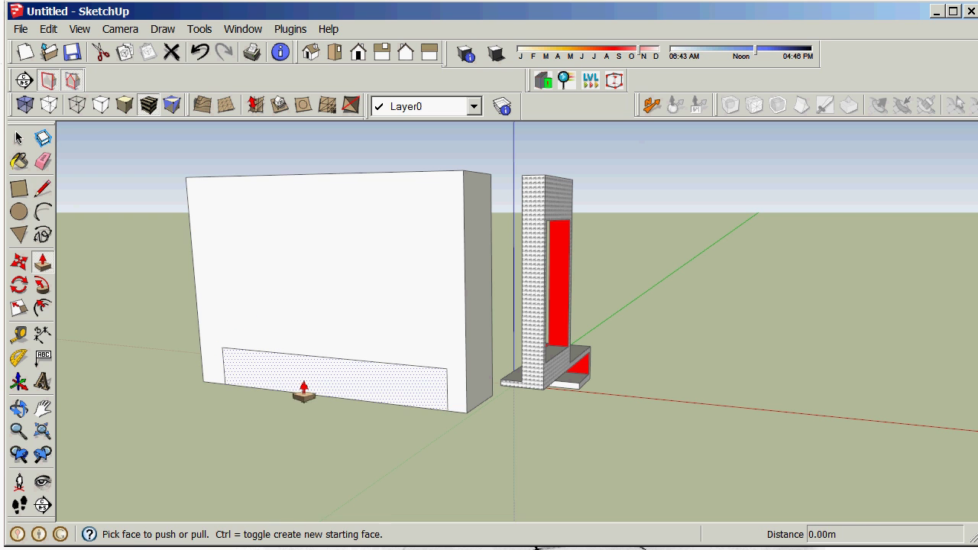
click(303, 392)
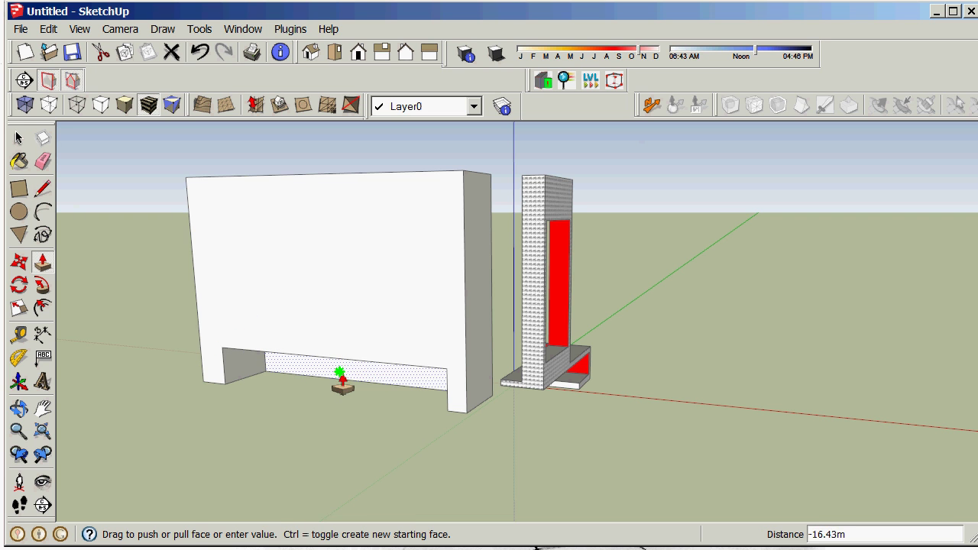
click(340, 378)
key(o)
drag(376, 410, 178, 378)
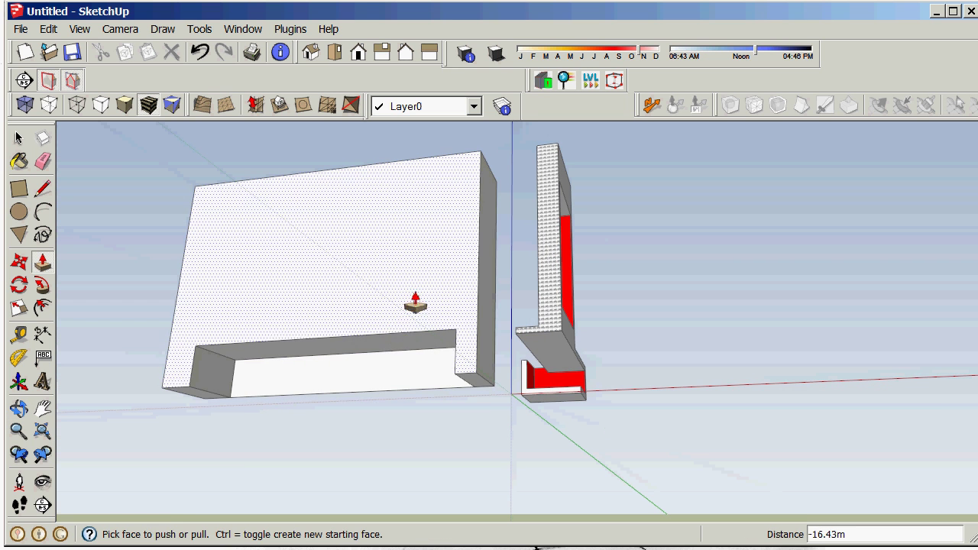
click(348, 388)
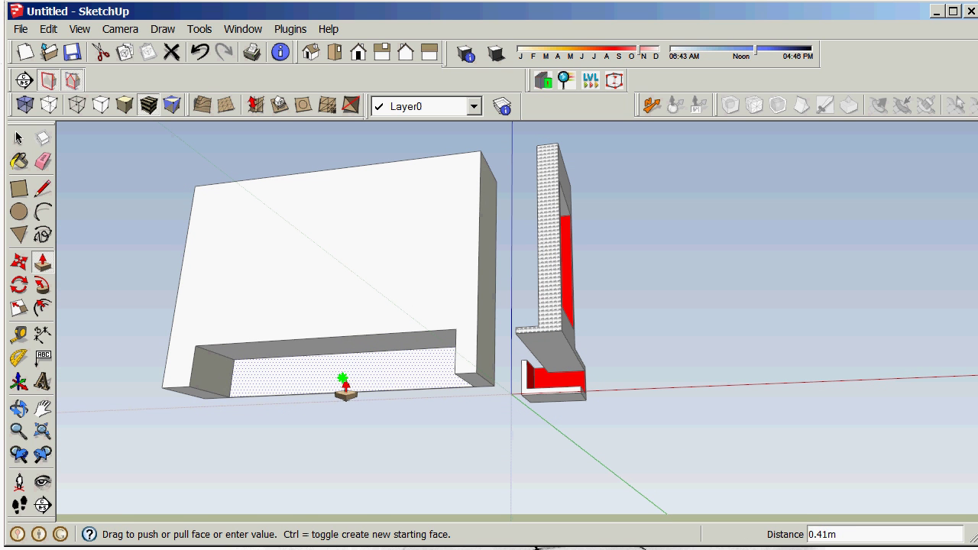
click(350, 388)
Draw a rectangle about 72.09 m by 14.24 m above the passage on the block's opposite face and pull it outwards
middle_drag(399, 421, 726, 451)
middle_drag(501, 421, 551, 378)
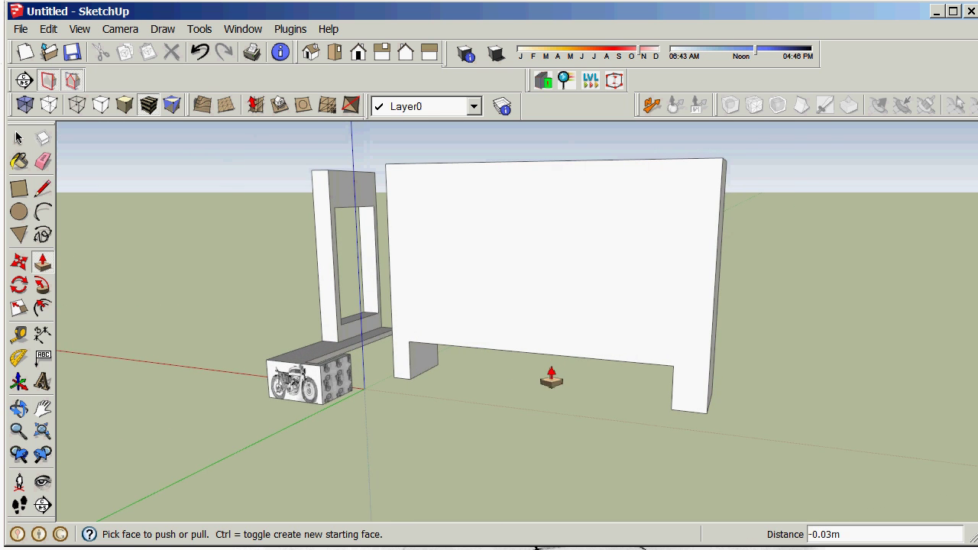
scroll(470, 317, up, 4)
middle_drag(494, 436, 718, 436)
scroll(568, 353, up, 2)
key(r)
click(376, 261)
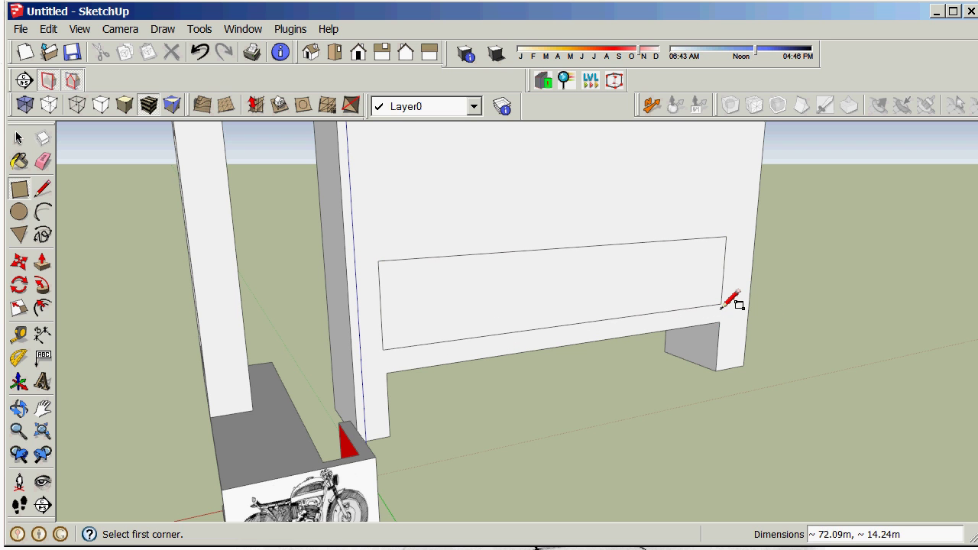
key(p)
click(677, 282)
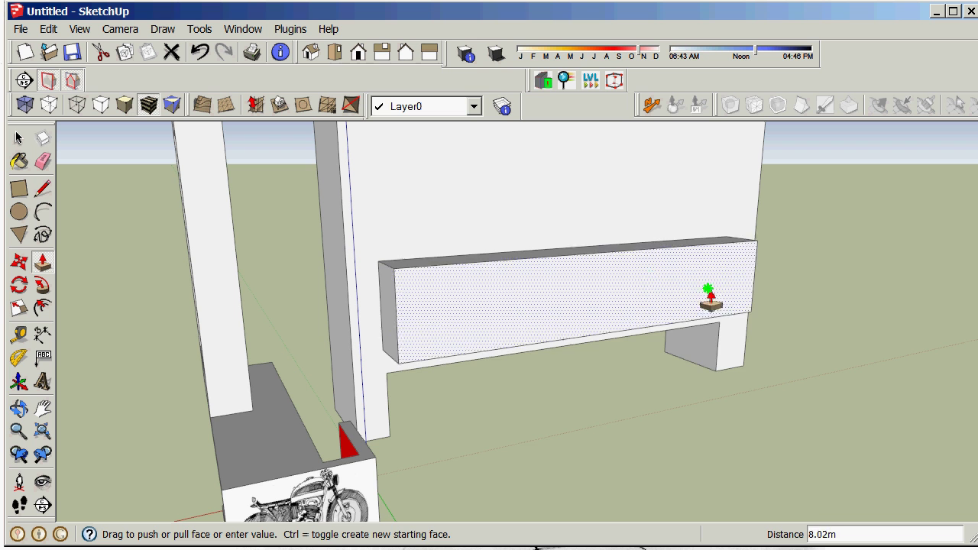
click(845, 341)
Push down the top face of the projecting box to leave a thin horizontal slab
click(661, 270)
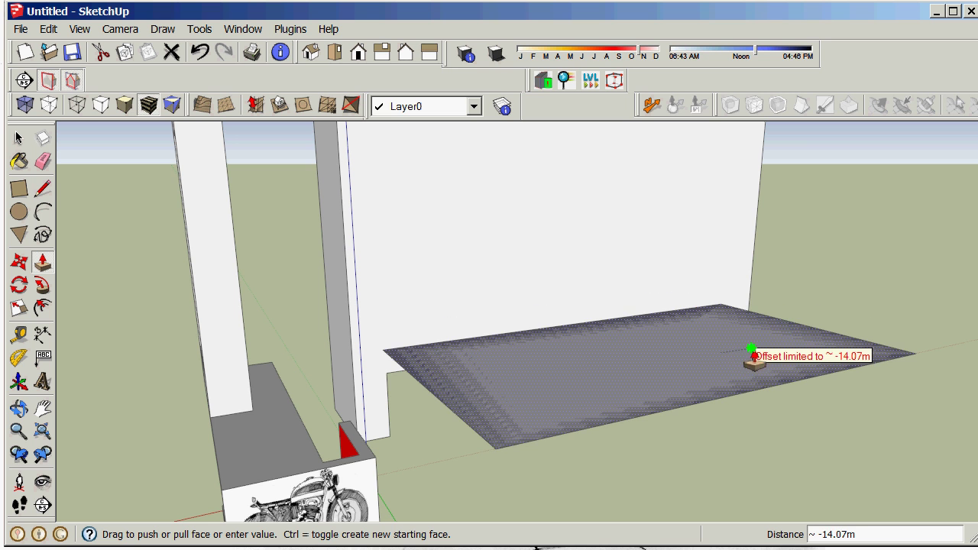
click(712, 328)
click(544, 362)
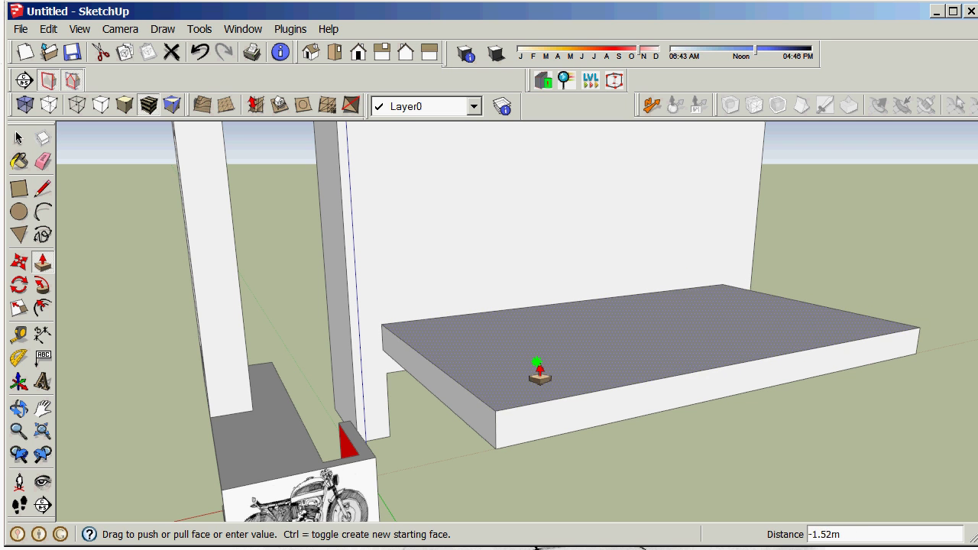
click(528, 394)
Draw a tall rectangle on the block's narrow end face, reaching to the edge on the slab side
middle_drag(635, 491, 734, 375)
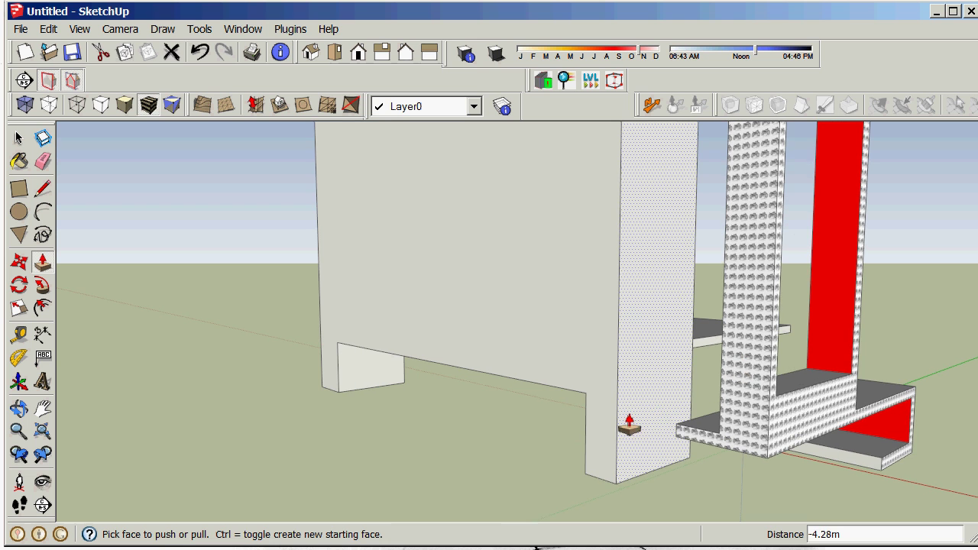
key(r)
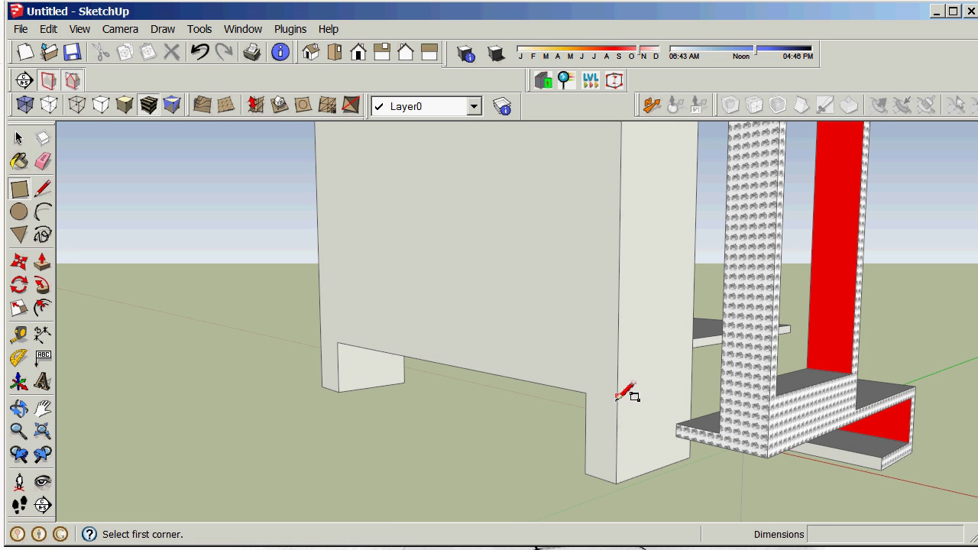
click(620, 397)
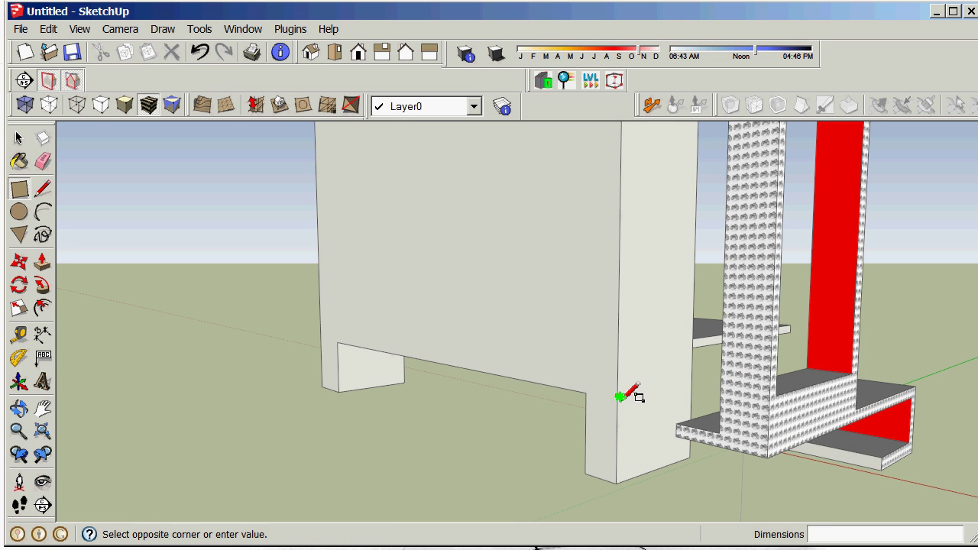
key(Escape)
scroll(630, 385, down, 1)
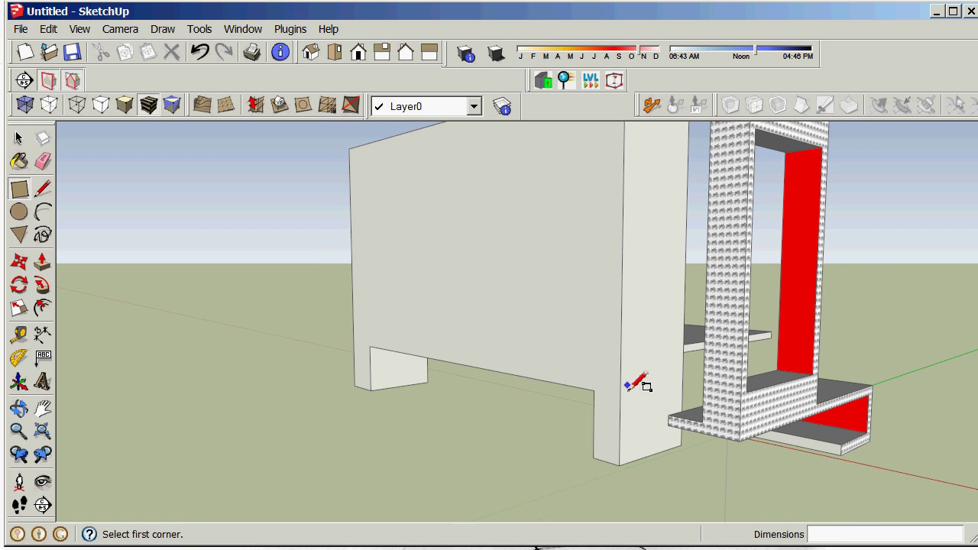
click(626, 392)
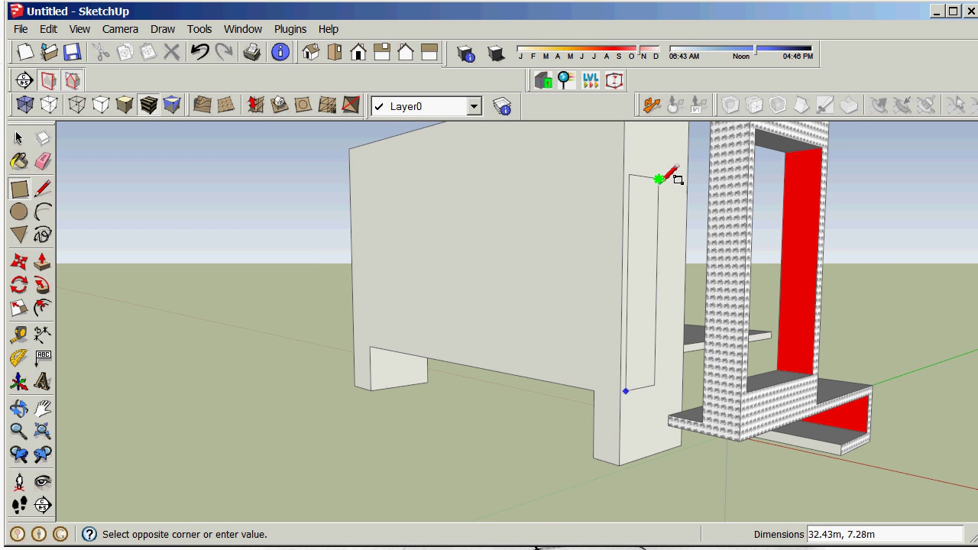
click(688, 204)
middle_drag(688, 204, 322, 341)
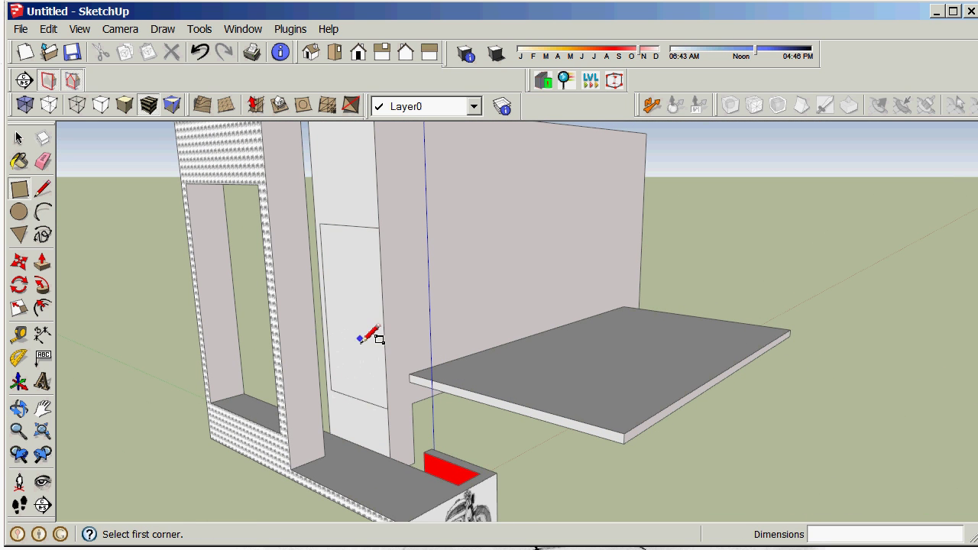
Push the tall rectangle about 4.87 m into the block to form a recess, and adjust the faces between its ledge and the slab
key(p)
click(371, 247)
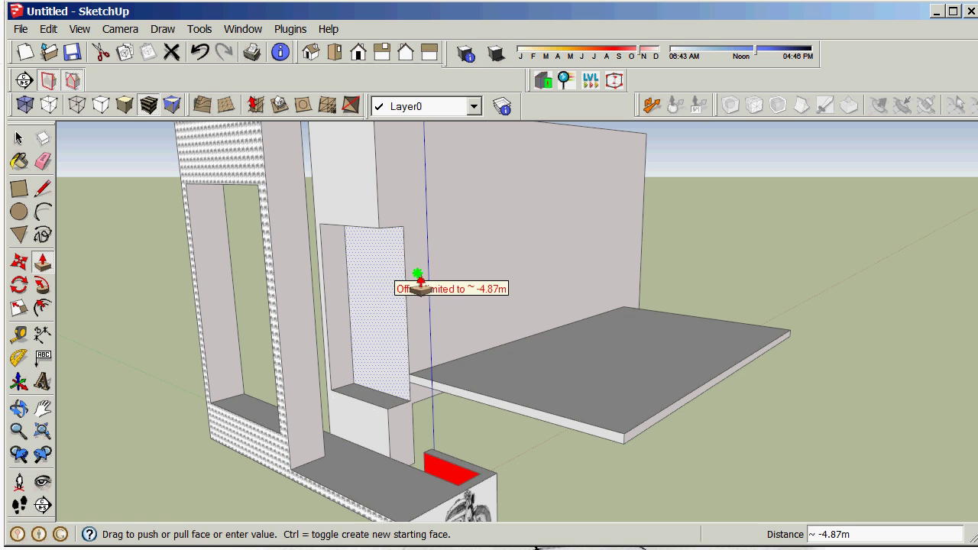
click(454, 285)
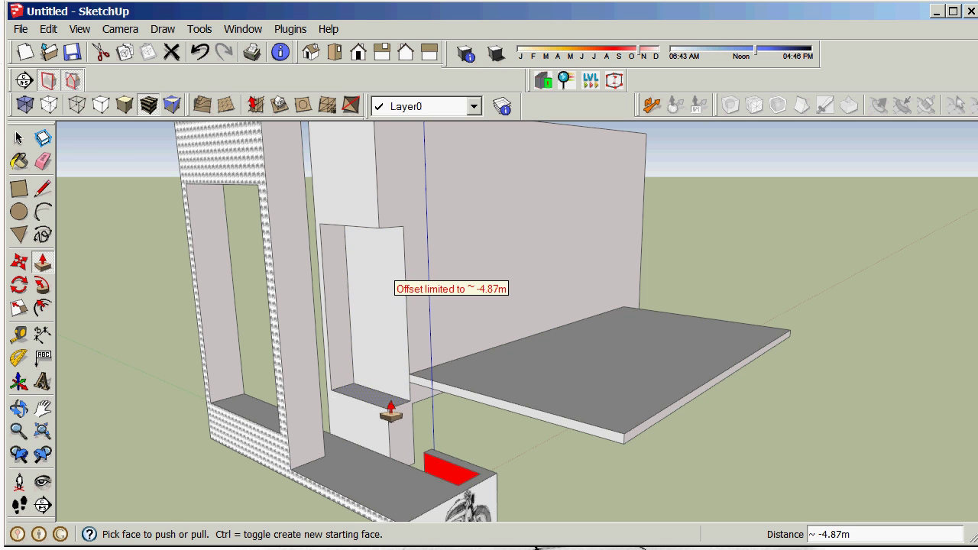
drag(387, 406, 394, 385)
drag(471, 378, 476, 384)
middle_drag(476, 384, 645, 415)
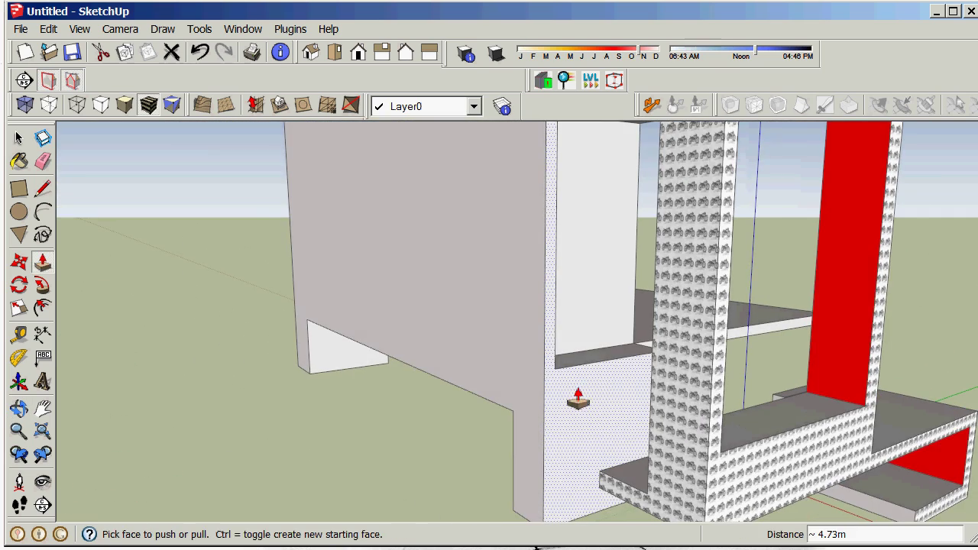
Draw a thin rectangle about 15.18 m by 1.22 m directly beneath the recess ledge on the block's narrow end face
key(r)
click(556, 370)
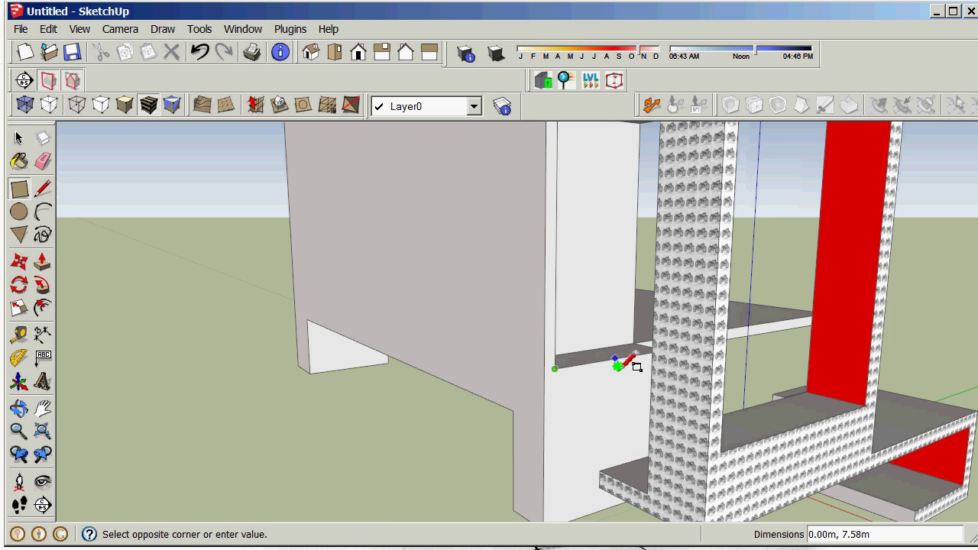
scroll(648, 375, down, 1)
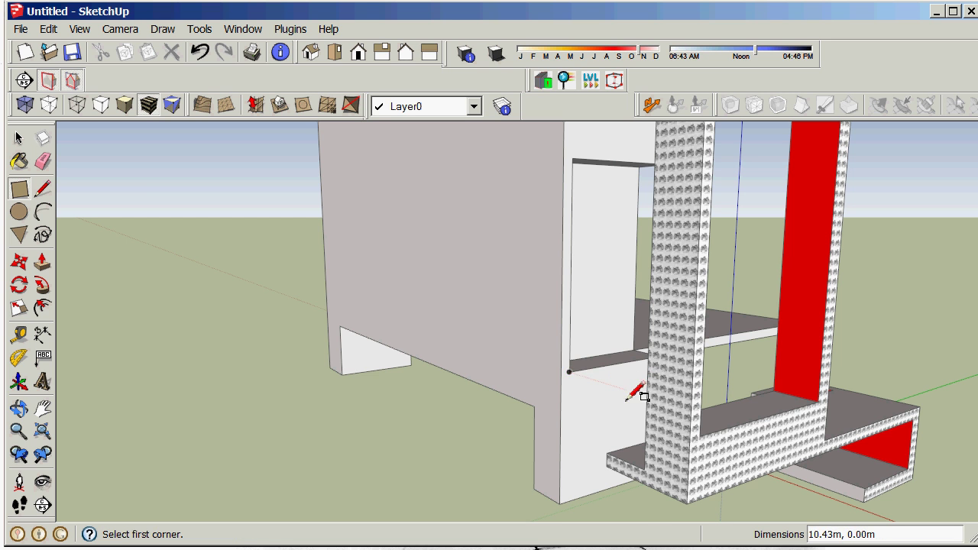
middle_drag(642, 394, 494, 431)
scroll(497, 421, up, 3)
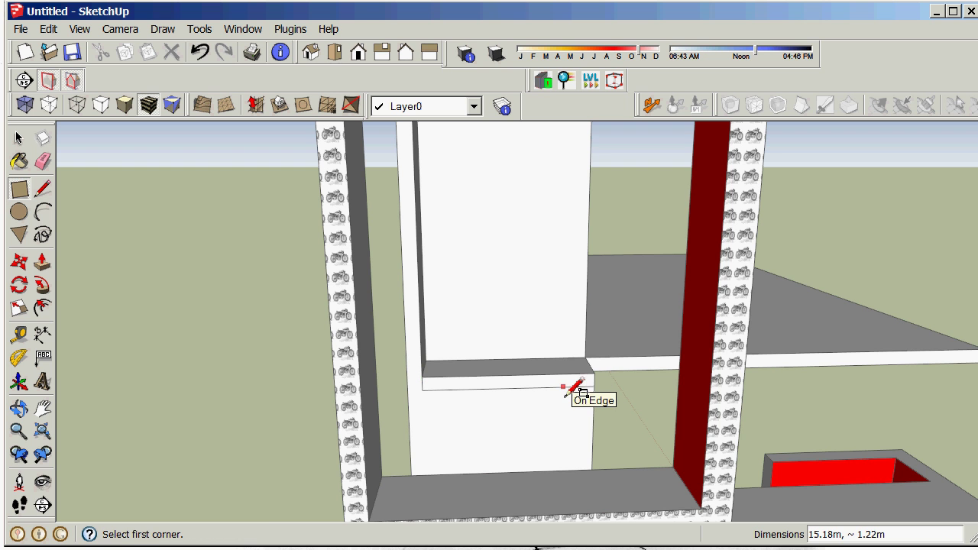
Pull the thin rectangle outwards 40.08 m to form a long slab projecting from the end face
key(p)
click(570, 389)
shift+middle_drag(596, 539, 650, 451)
click(649, 445)
middle_drag(655, 359, 385, 375)
scroll(367, 370, down, 6)
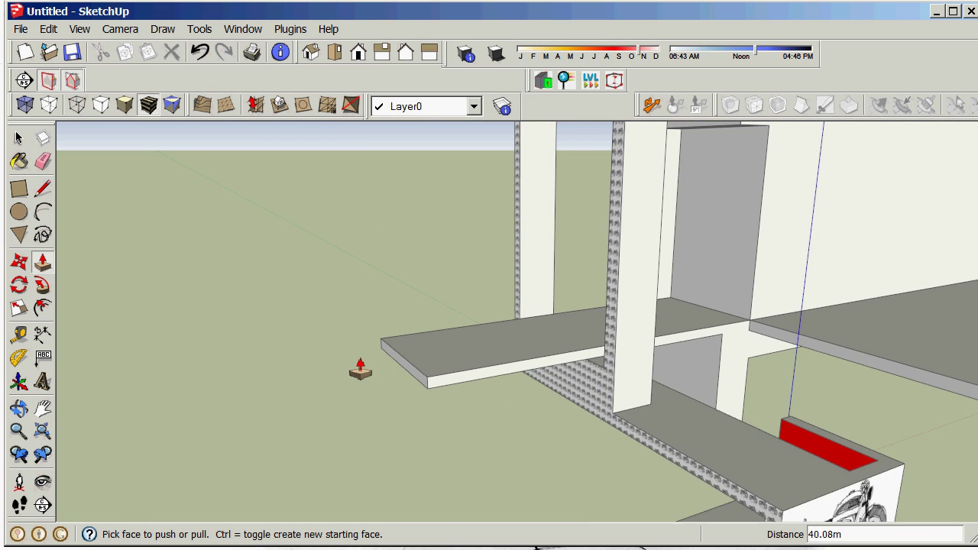
Paint the block's large wall above the wide slab with the motorcycle texture Material1
key(space)
scroll(520, 371, down, 8)
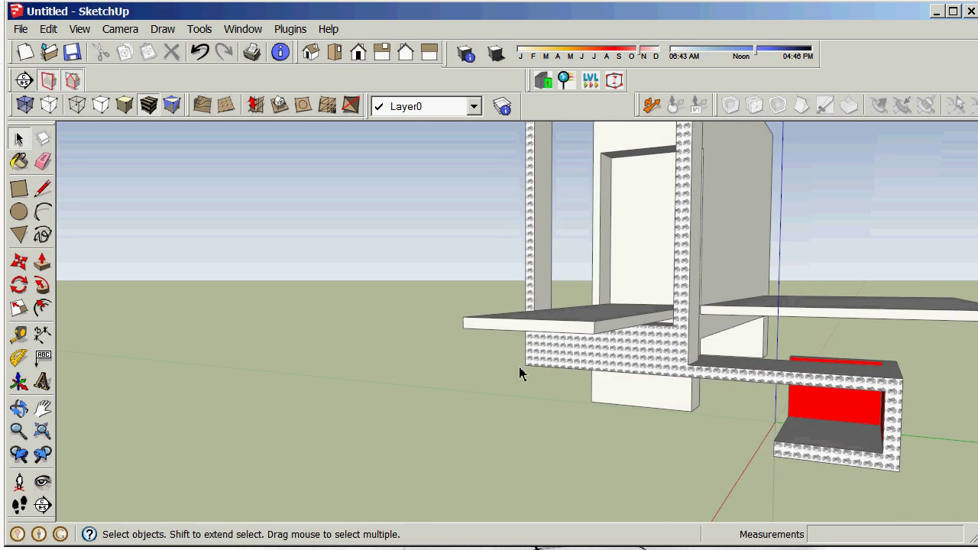
middle_drag(632, 387, 448, 432)
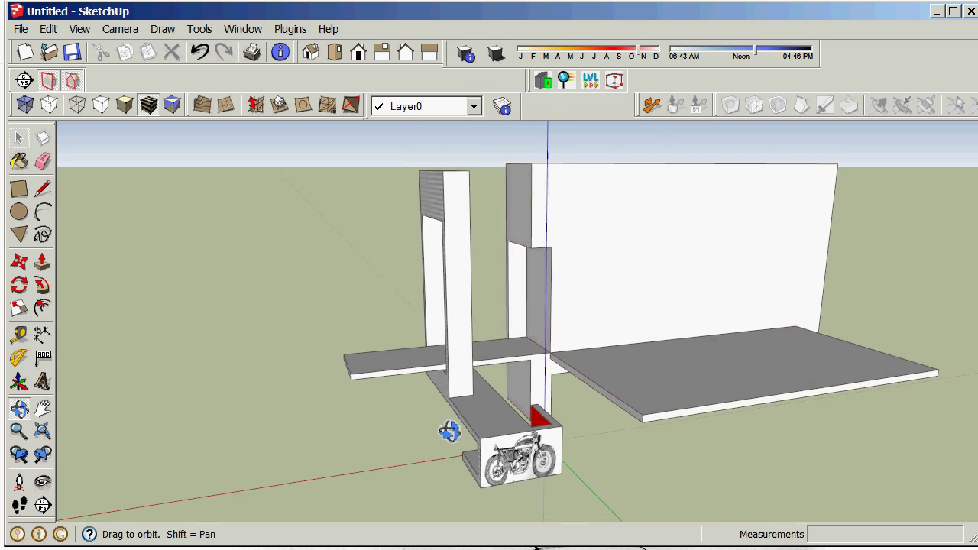
scroll(655, 292, up, 2)
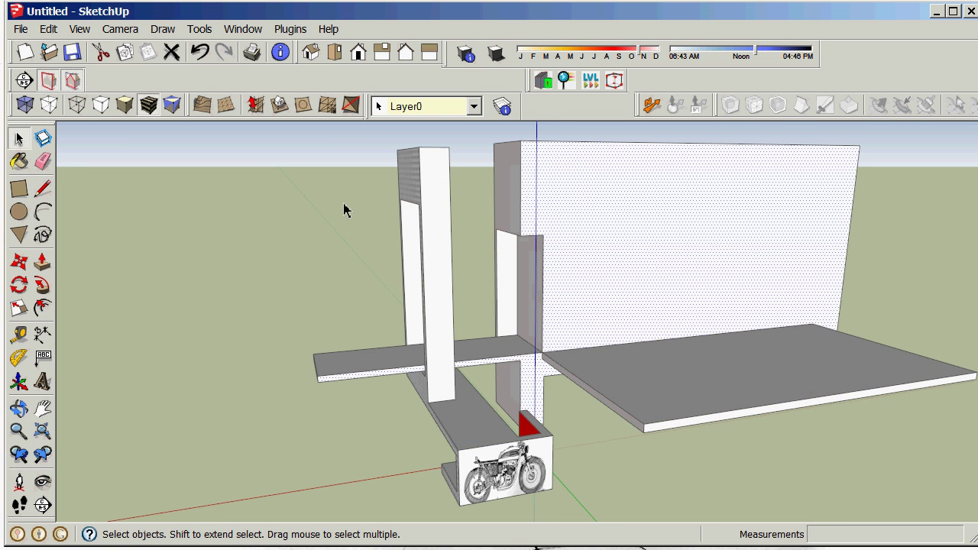
click(30, 170)
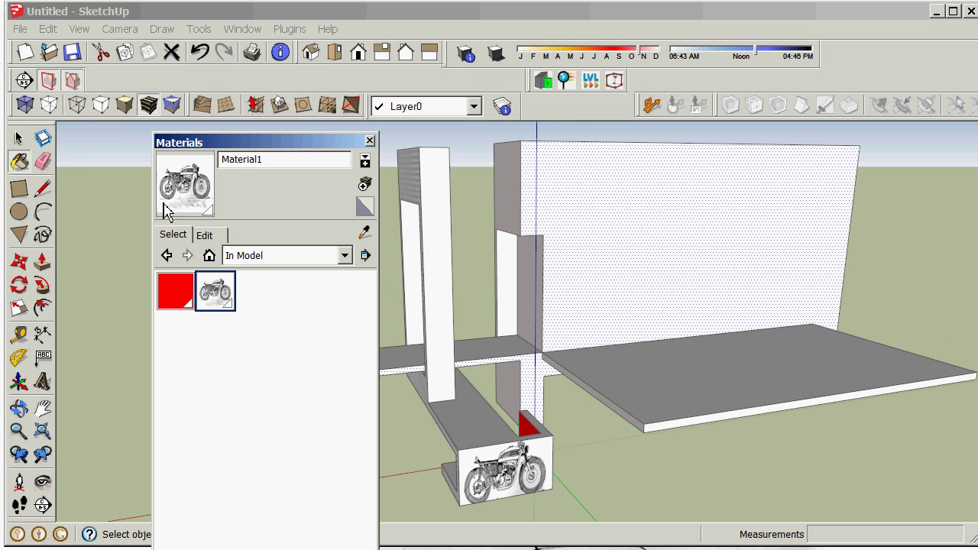
click(626, 265)
mouse_move(603, 304)
middle_down()
mouse_move(684, 306)
mouse_move(679, 341)
mouse_move(672, 329)
middle_up()
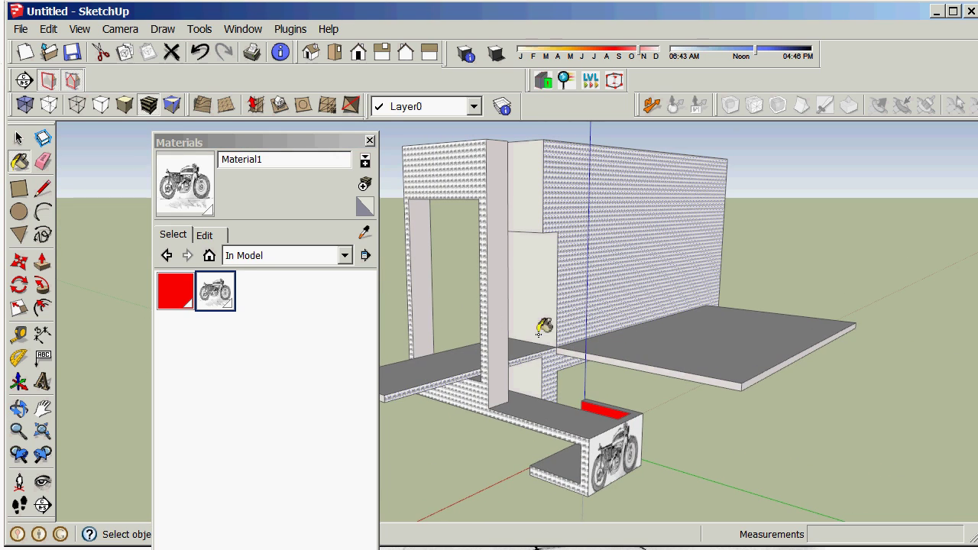
Paint the inner face of the tall recess with the red Color_A01
click(191, 292)
click(535, 271)
middle_drag(616, 284, 496, 282)
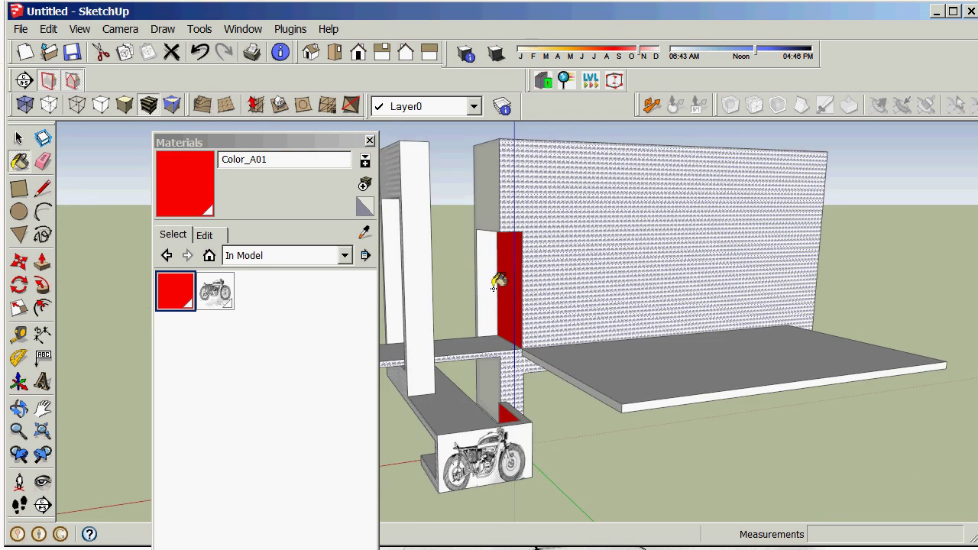
Apply Concrete_Form_4x8 from the Asphalt and Concrete materials to the opposite large wall and the narrow end face
click(345, 255)
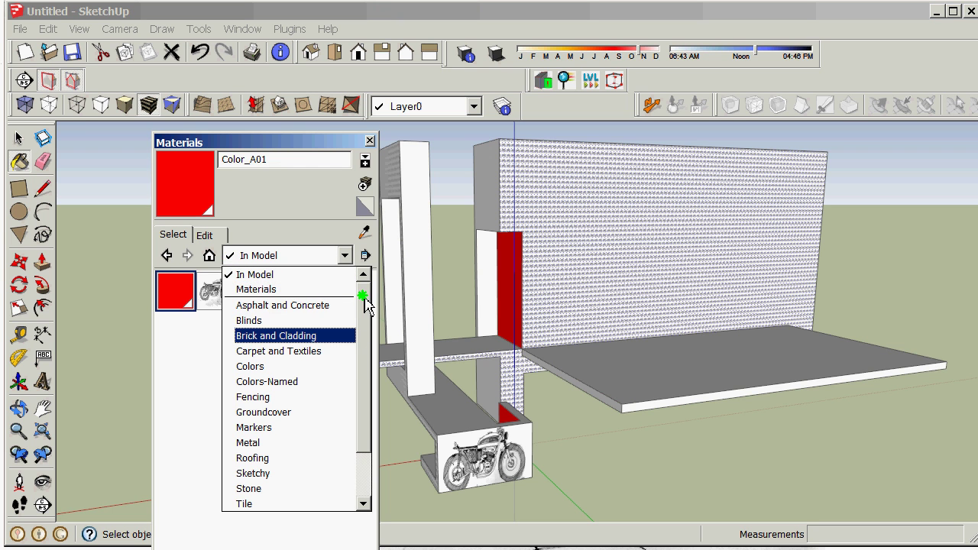
click(321, 305)
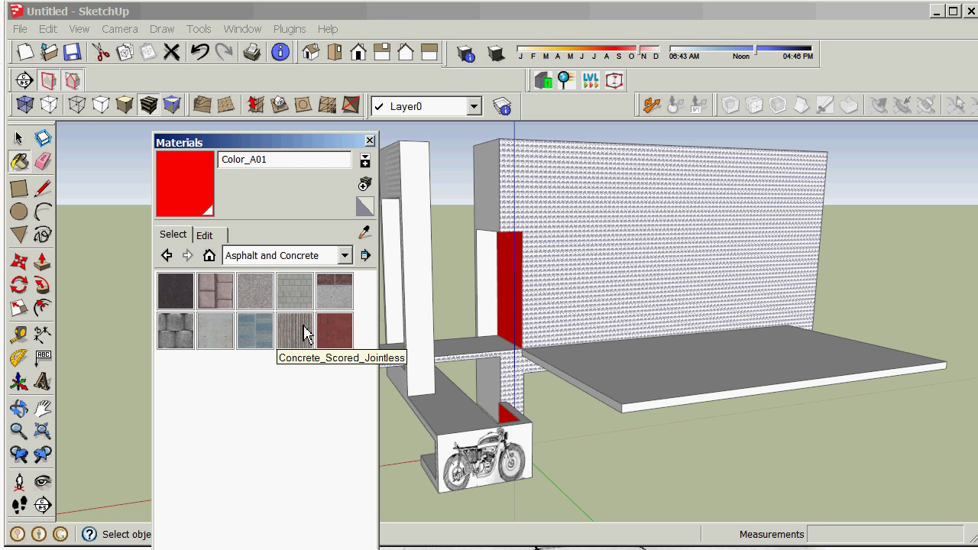
click(218, 342)
mouse_move(556, 365)
middle_down()
mouse_move(758, 354)
mouse_move(640, 328)
mouse_move(578, 331)
middle_up()
click(511, 300)
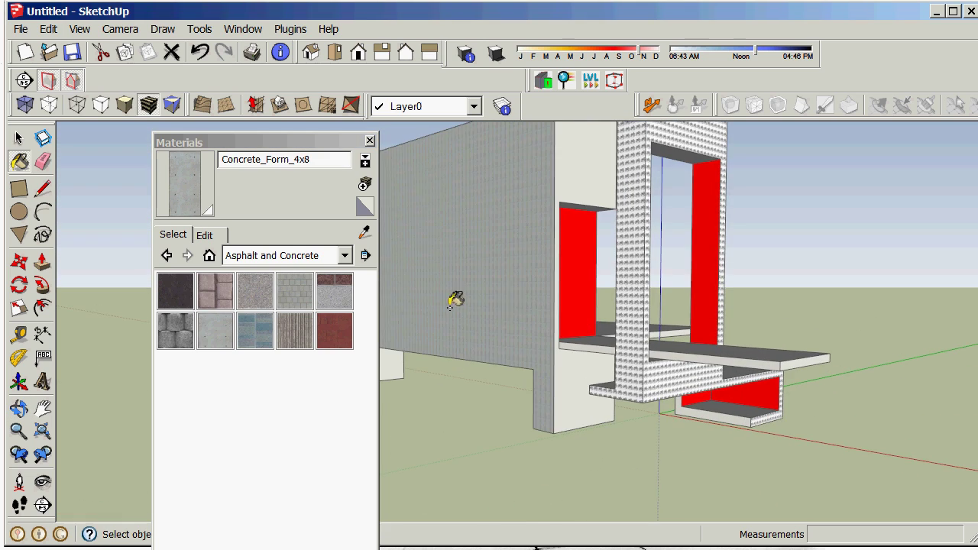
middle_drag(454, 301, 614, 339)
scroll(634, 389, up, 4)
mouse_move(634, 389)
middle_down()
mouse_move(572, 378)
mouse_move(529, 410)
mouse_move(507, 404)
middle_up()
scroll(573, 376, up, 1)
click(664, 371)
scroll(575, 370, down, 3)
scroll(507, 404, up, 2)
Select all connected geometry of the block and make it a component named arch1101_videotutorial02
key(space)
triple_click(502, 303)
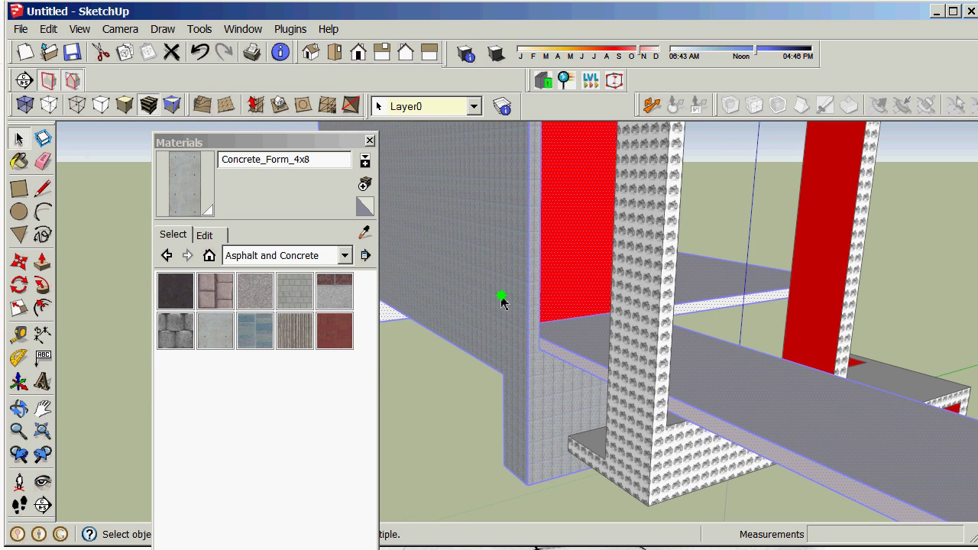
key(g)
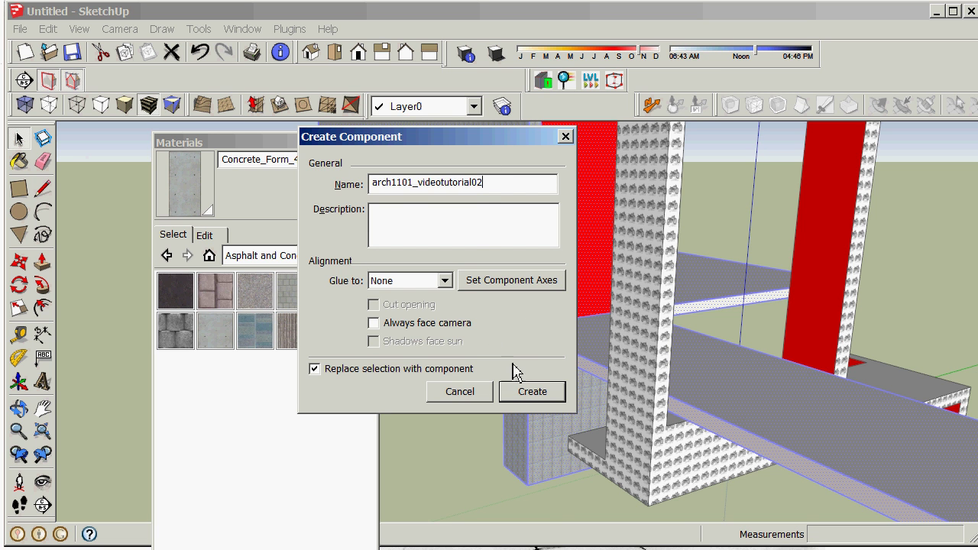
click(532, 393)
Export the selected component with PlayUp Tools' Export Selected Geometry, overwriting any existing material files
middle_drag(543, 331, 397, 328)
scroll(397, 326, down, 4)
middle_drag(611, 321, 390, 282)
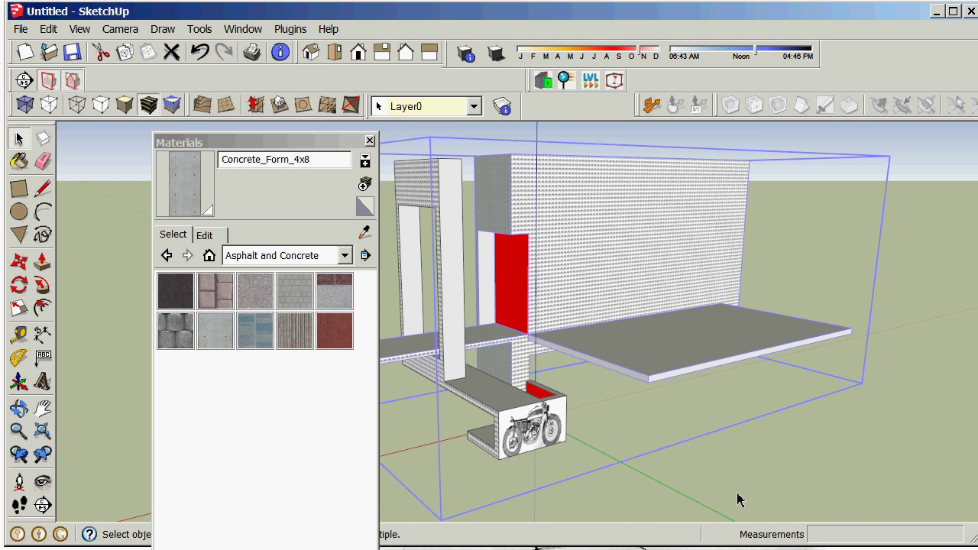
click(699, 385)
right_click(615, 278)
mouse_move(688, 246)
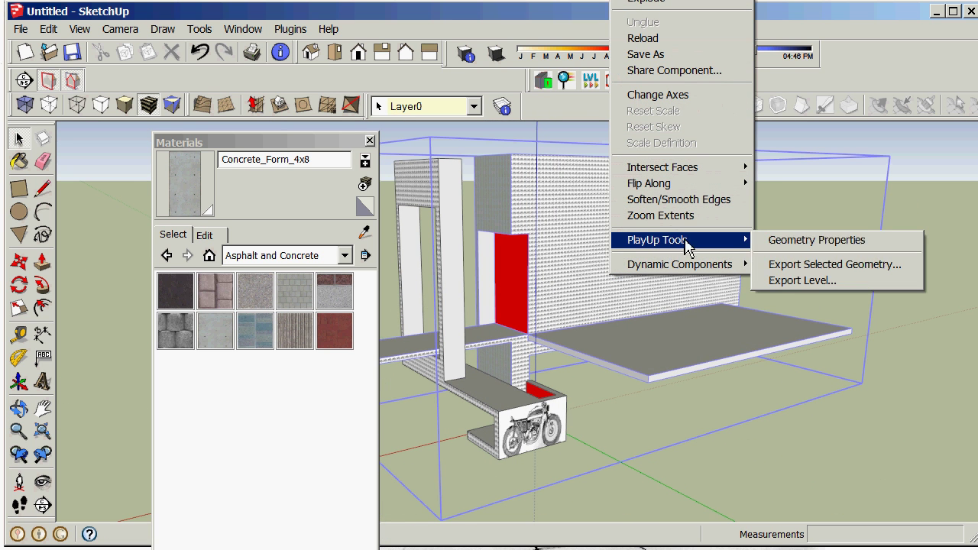
click(790, 265)
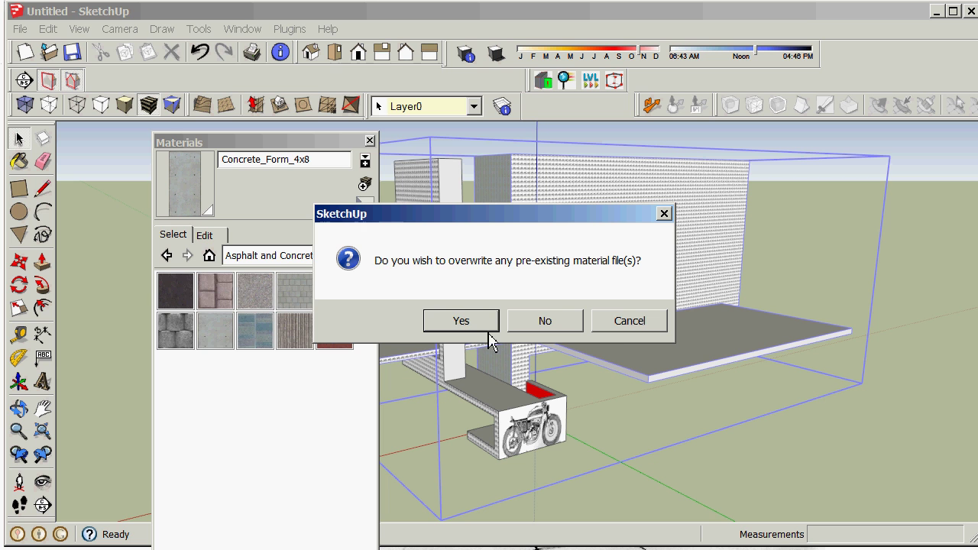
click(462, 321)
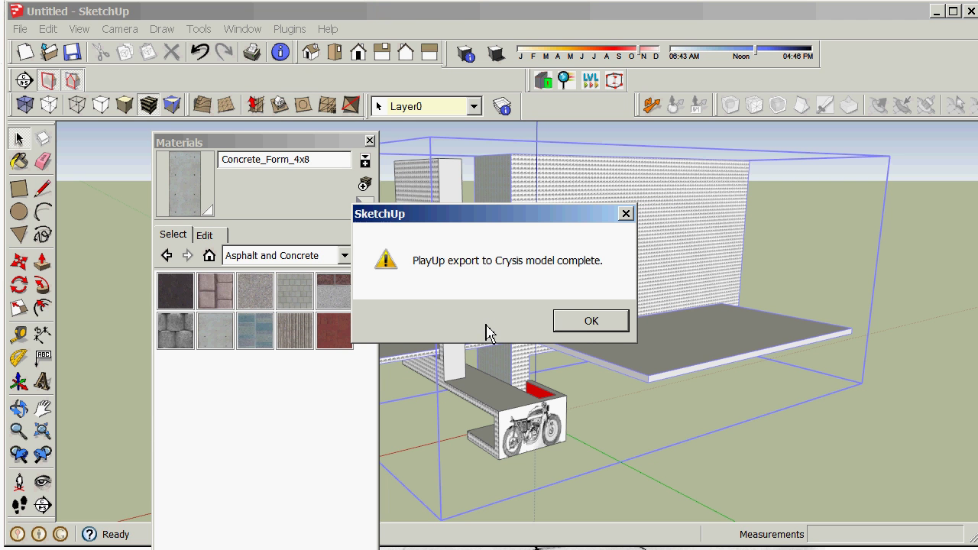
click(567, 322)
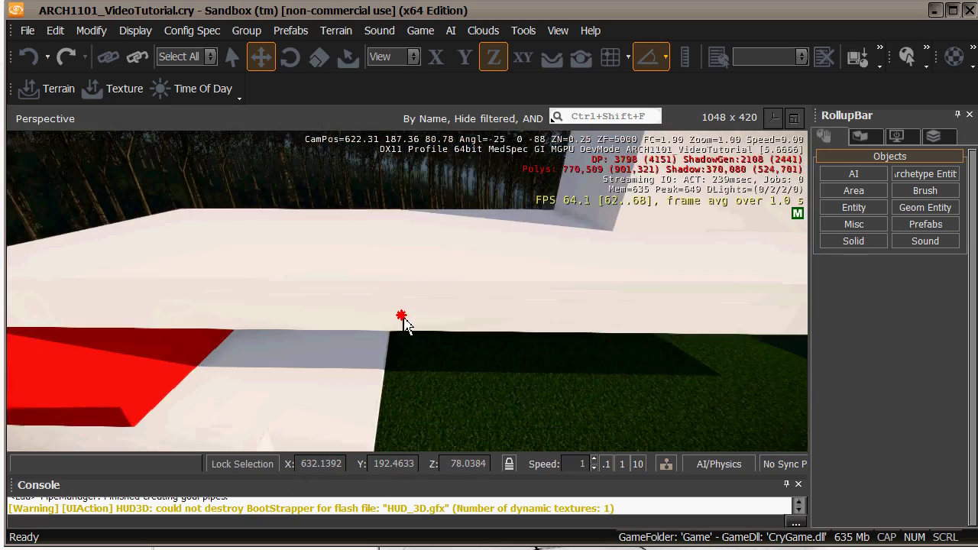
Switch to the CryENGINE Sandbox and place arch1101_videotutorial02 as a Geom Entity on the grass beside the existing model
key(s)
right_drag(404, 318, 403, 318)
key(d)
click(910, 205)
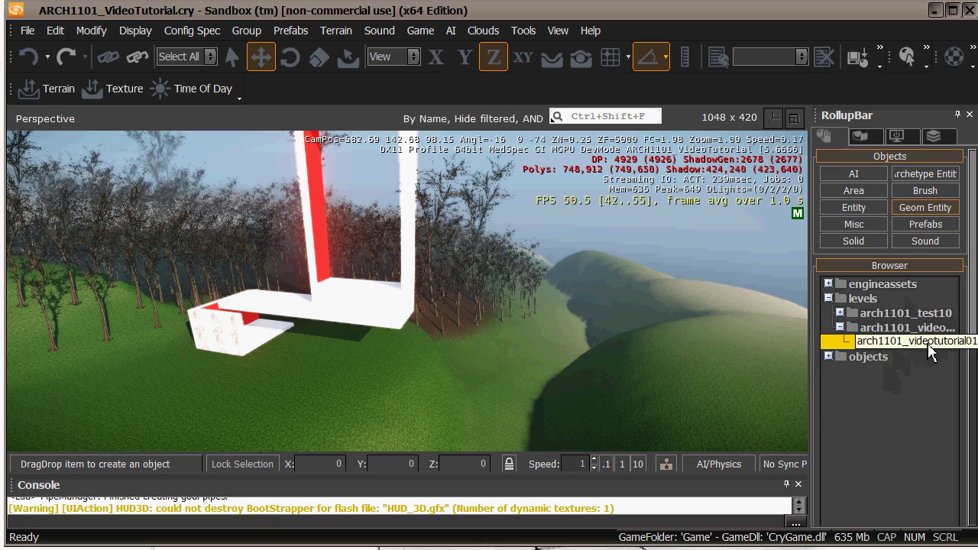
mouse_move(974, 312)
mouse_down()
mouse_move(974, 438)
mouse_move(974, 296)
mouse_up()
click(946, 452)
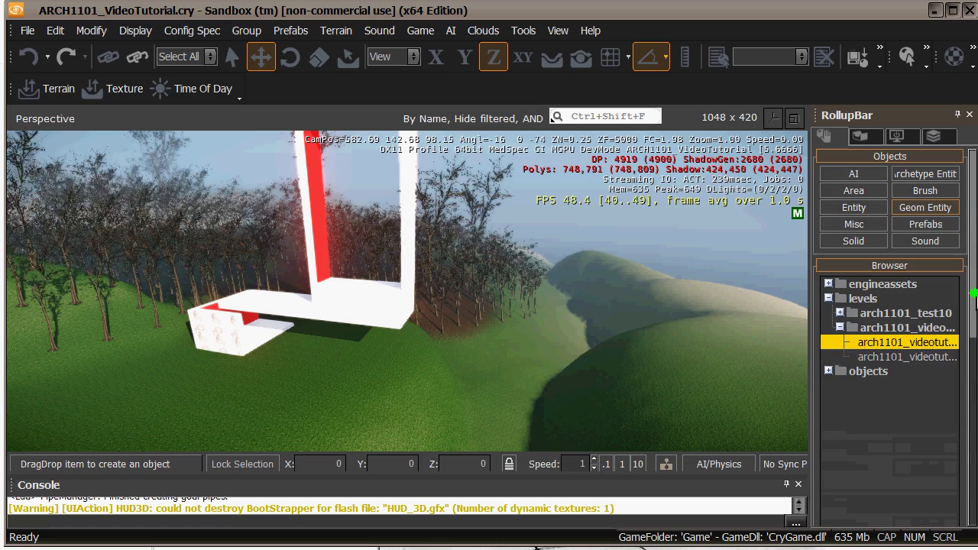
click(925, 356)
drag(903, 378, 788, 373)
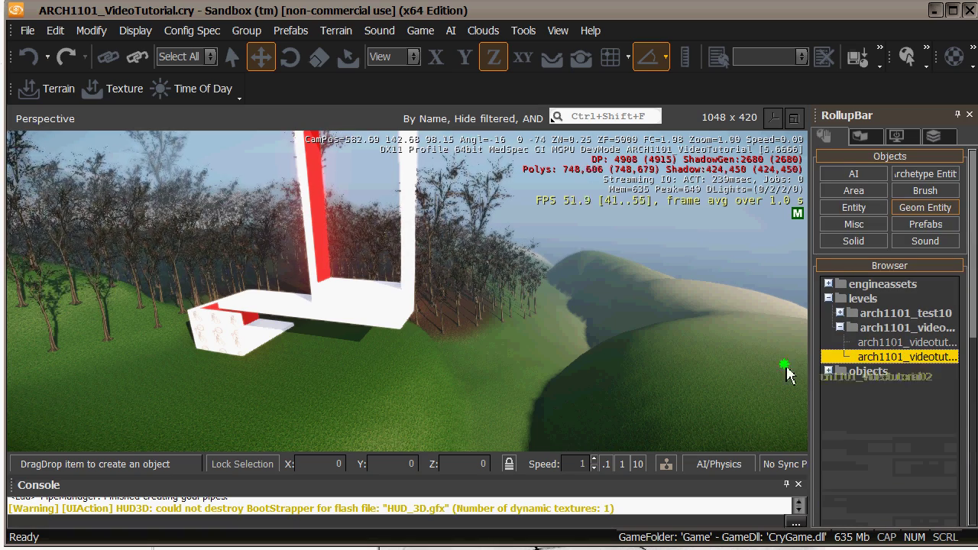
drag(470, 375, 298, 382)
click(385, 377)
Move the new geometry entity along the X axis to about X 523.04, alongside the first model
right_drag(567, 366, 466, 374)
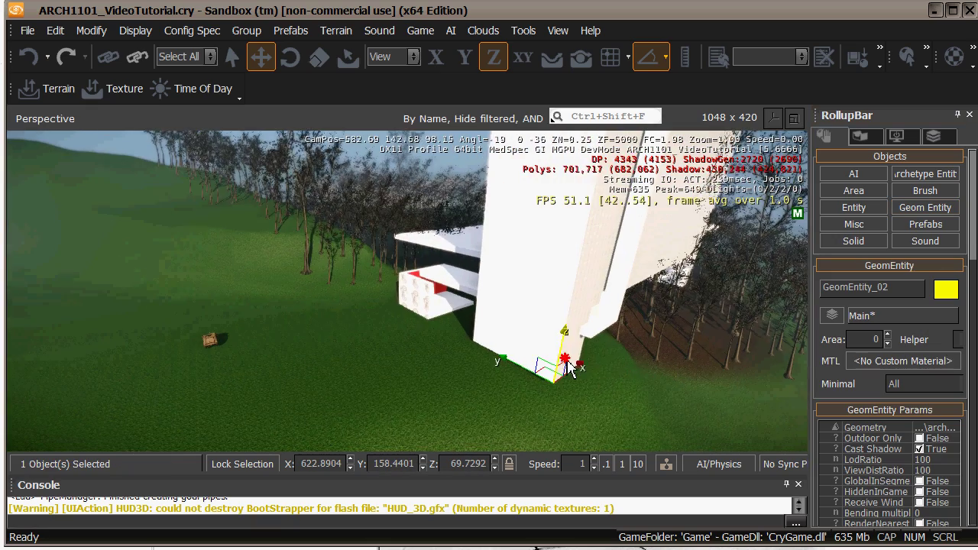
drag(583, 379, 623, 387)
key(d)
right_drag(623, 381, 622, 384)
key(s)
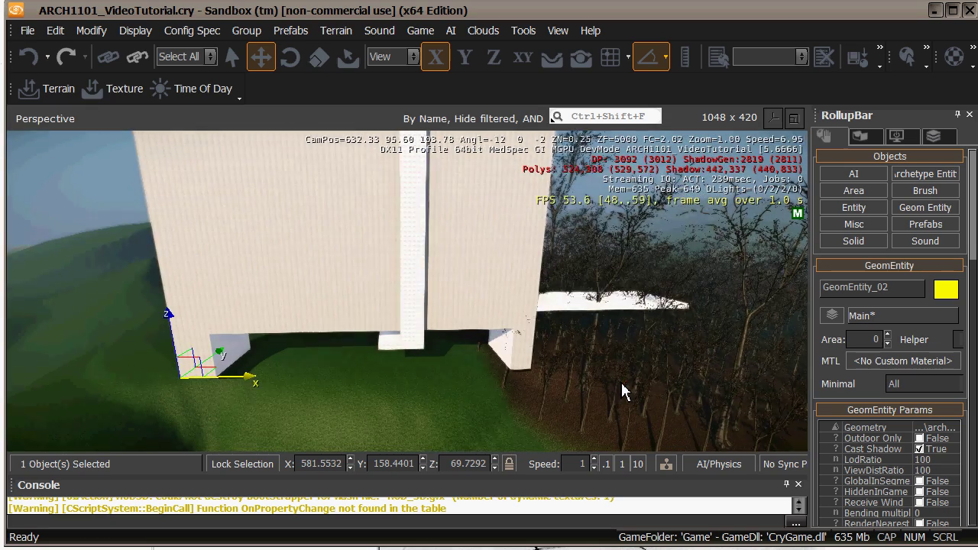
drag(233, 381, 218, 365)
right_drag(218, 364, 157, 304)
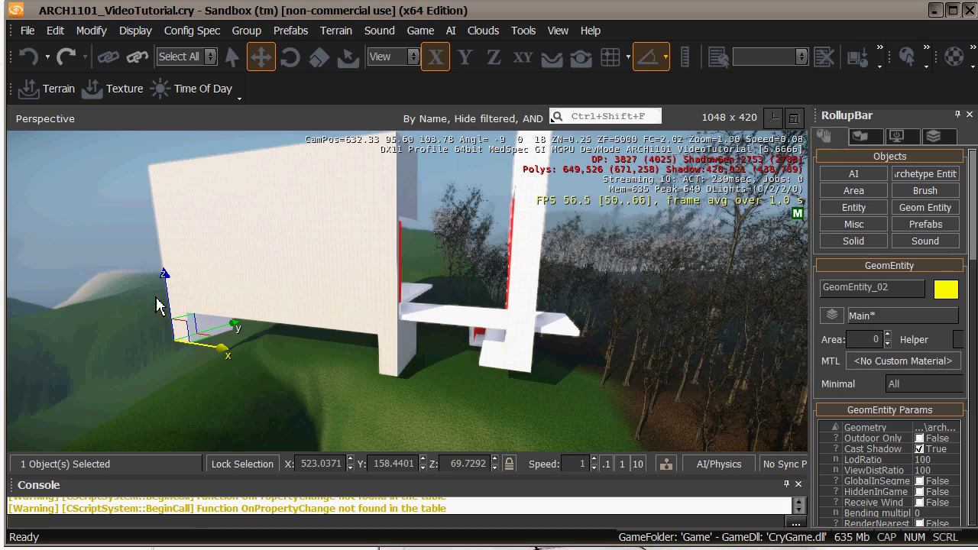
Adjust the new entity's height along the Z axis to about 69.00, aligning it with the first model
drag(167, 292, 168, 302)
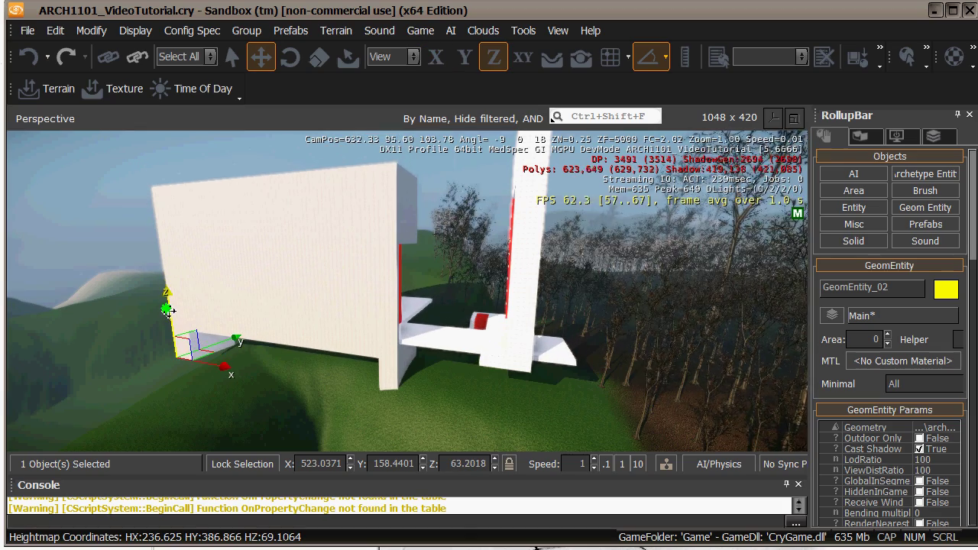
right_drag(292, 380, 294, 385)
key(d)
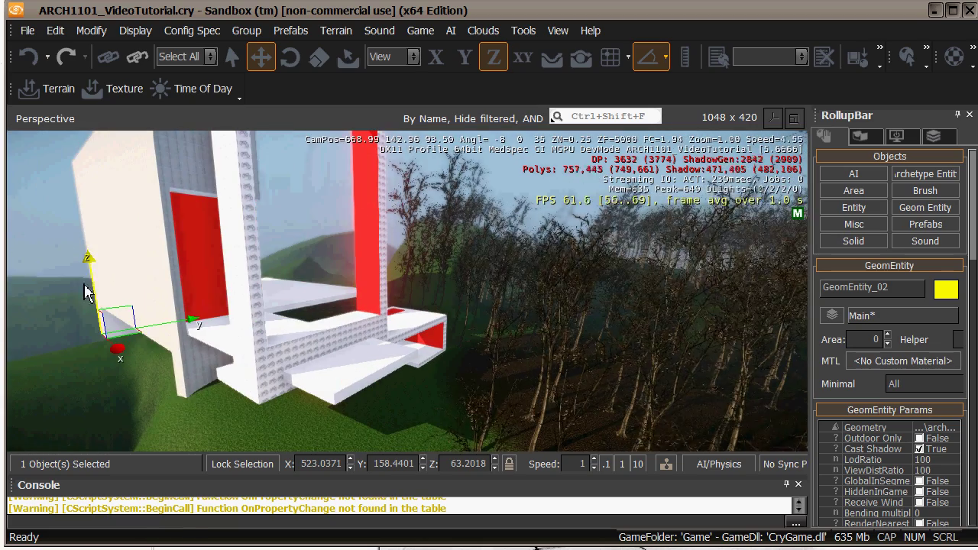
drag(95, 280, 94, 258)
right_drag(310, 307, 314, 321)
Enter game mode and walk along the wide slab past the motorcycle wall into the red recess
key(ctrl+g)
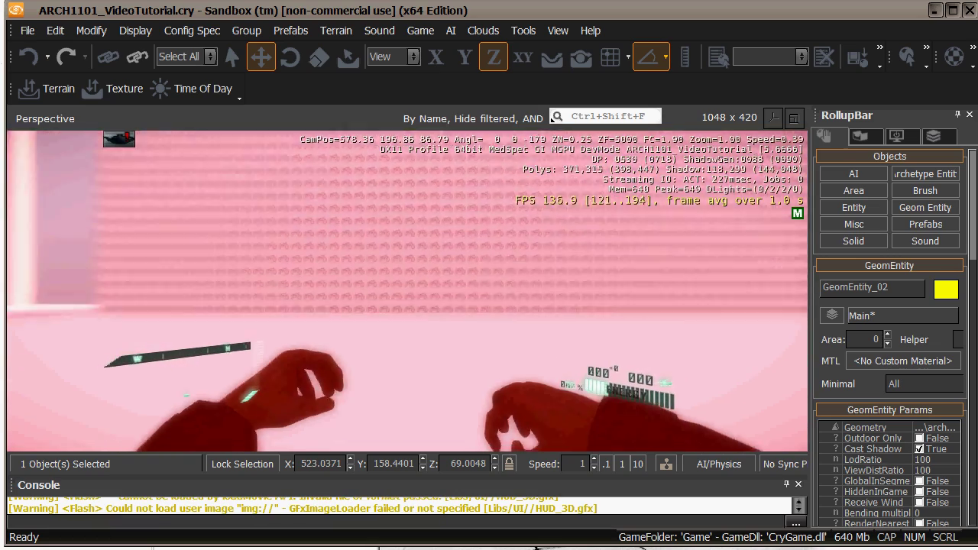
key(w)
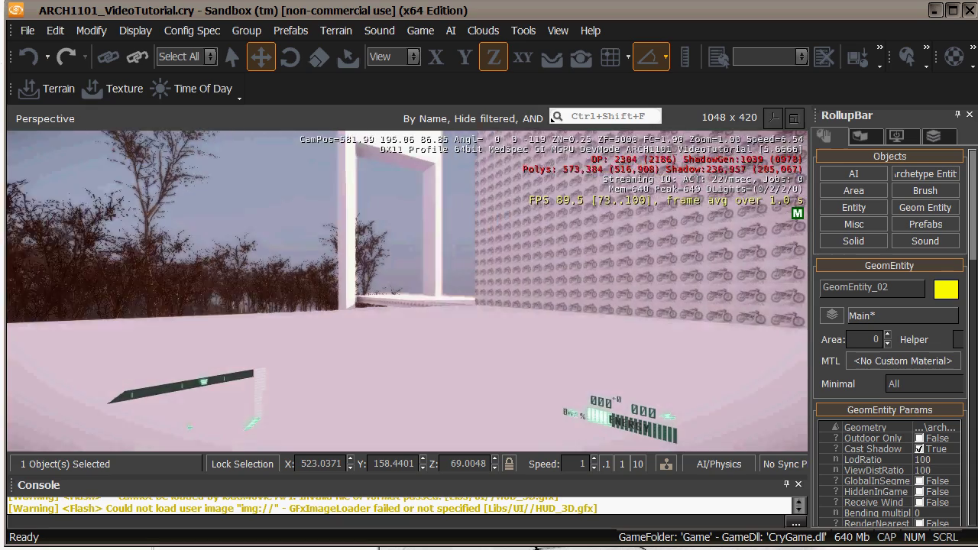
key(w)
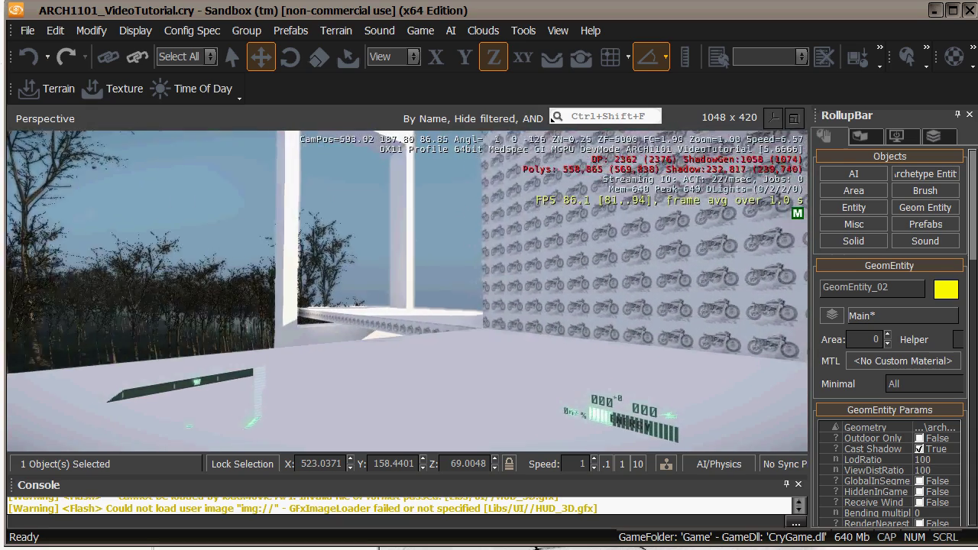
key(w)
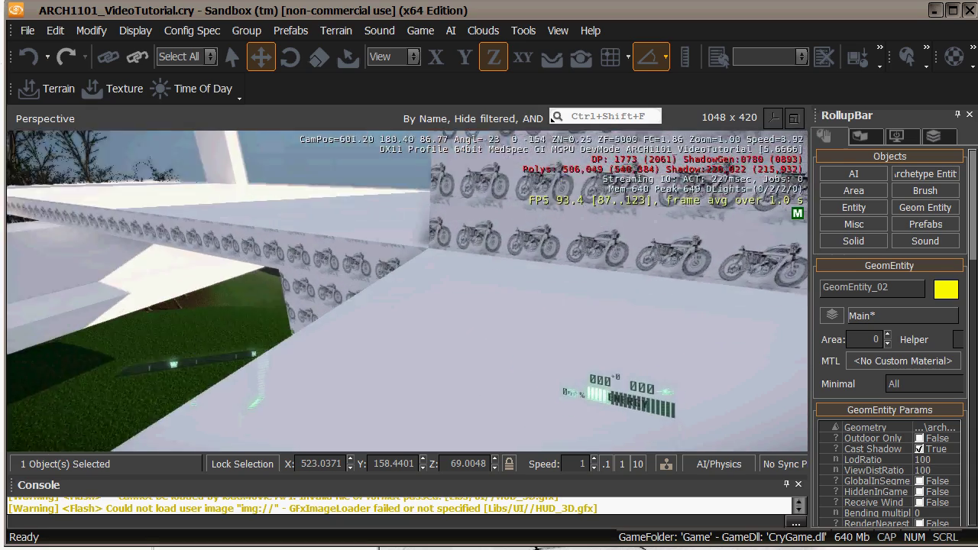
key(w)
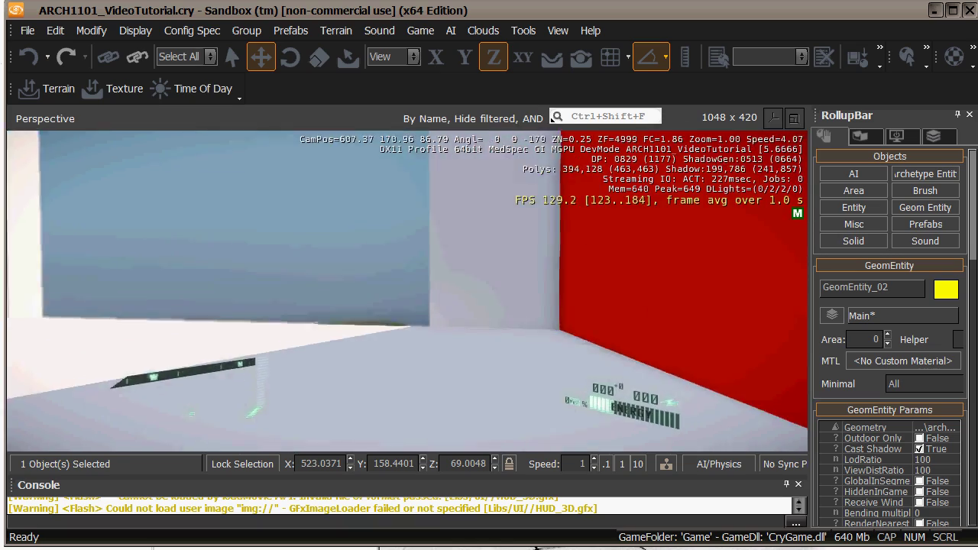
key(w)
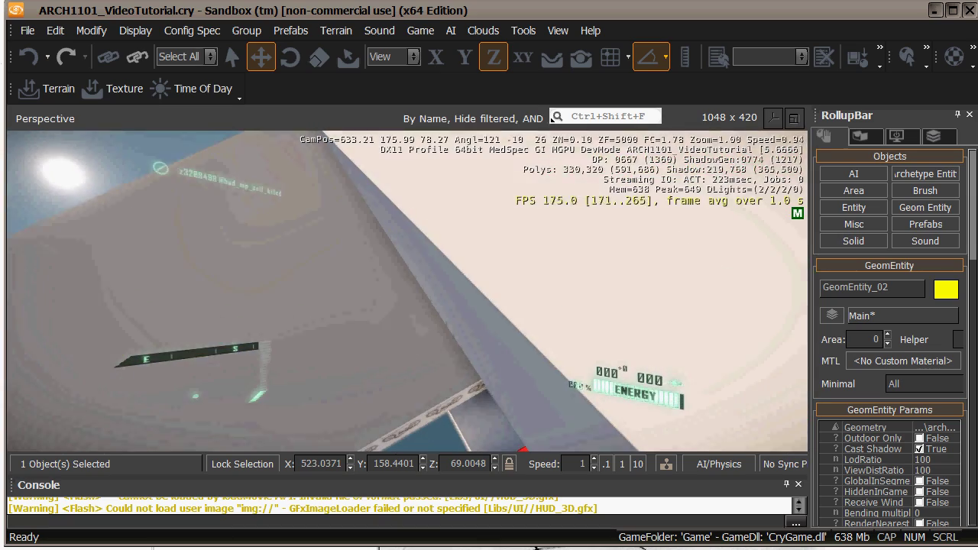
Leave game mode and examine the two combined models from below in the editor viewport
key(Escape)
right_drag(345, 326, 340, 298)
key(w)
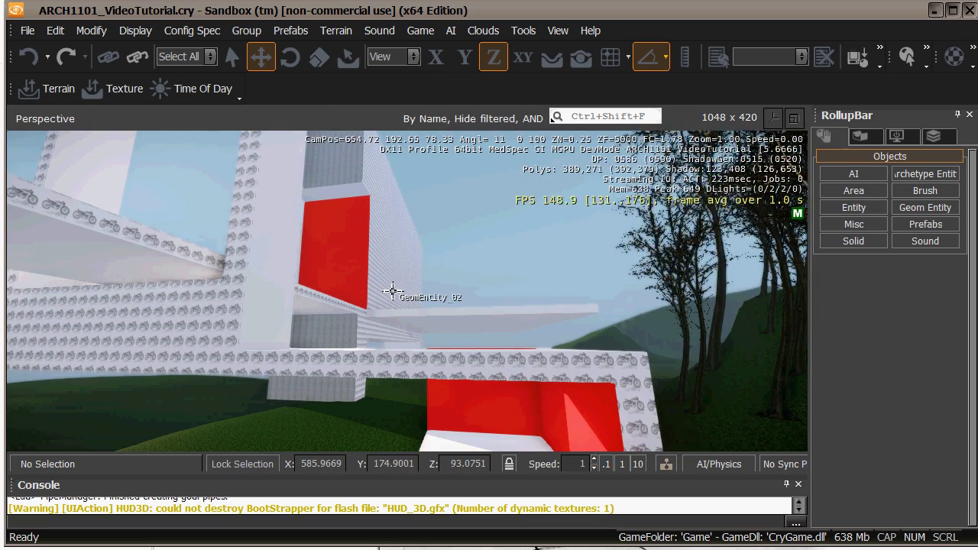
right_drag(509, 284, 511, 294)
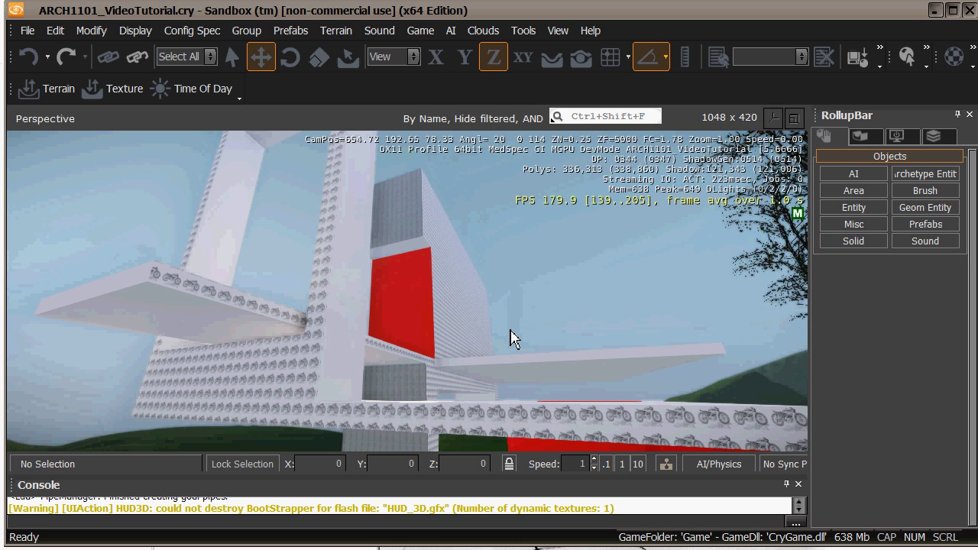